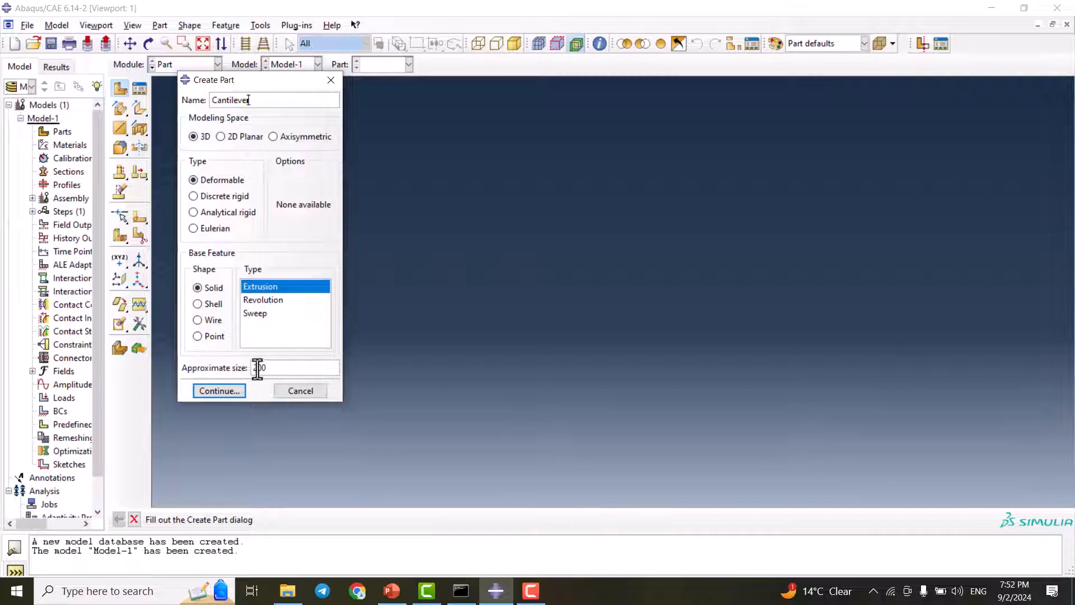
Create the 3D deformable solid extrusion part Cantilever and sketch a rectangle about 45 by 20 across the horizontal axis
{"action": "left_click", "coordinate": [221, 390]}
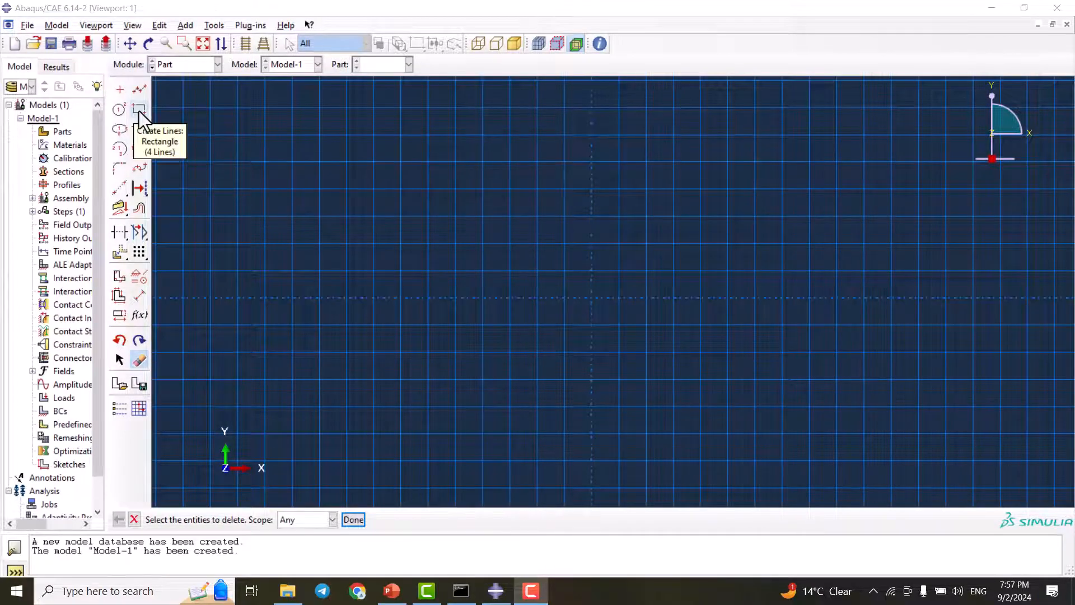
{"action": "left_click", "coordinate": [139, 111]}
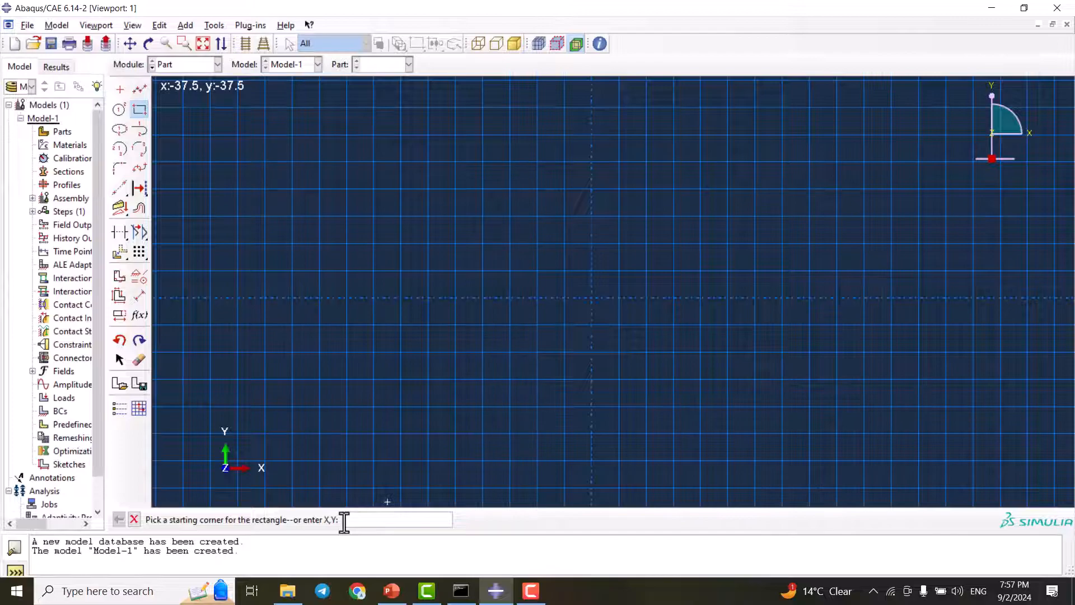
{"action": "left_click", "coordinate": [373, 216]}
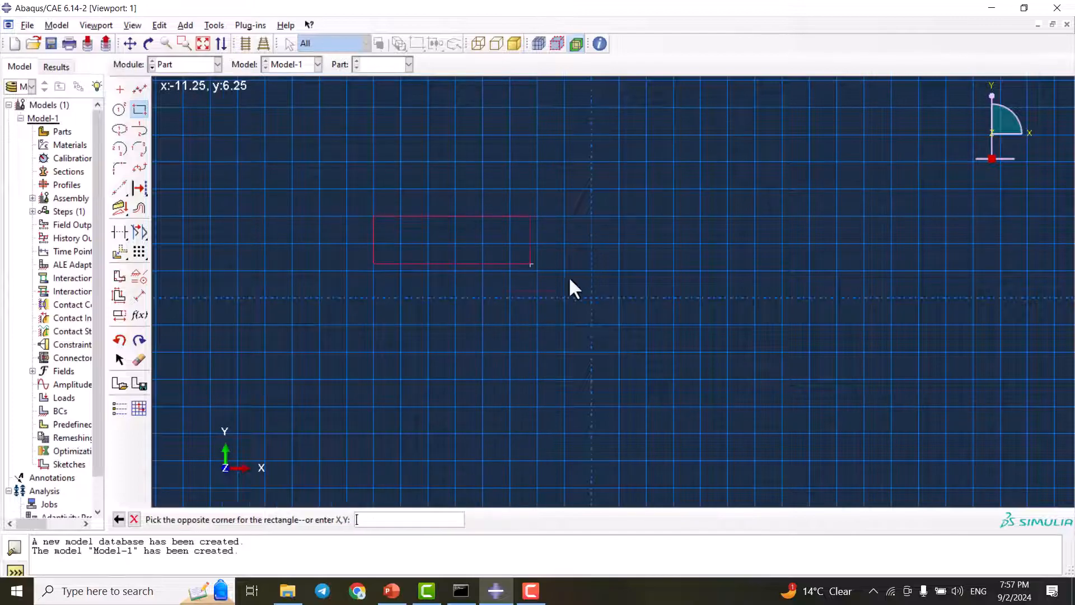
{"action": "left_click", "coordinate": [620, 323]}
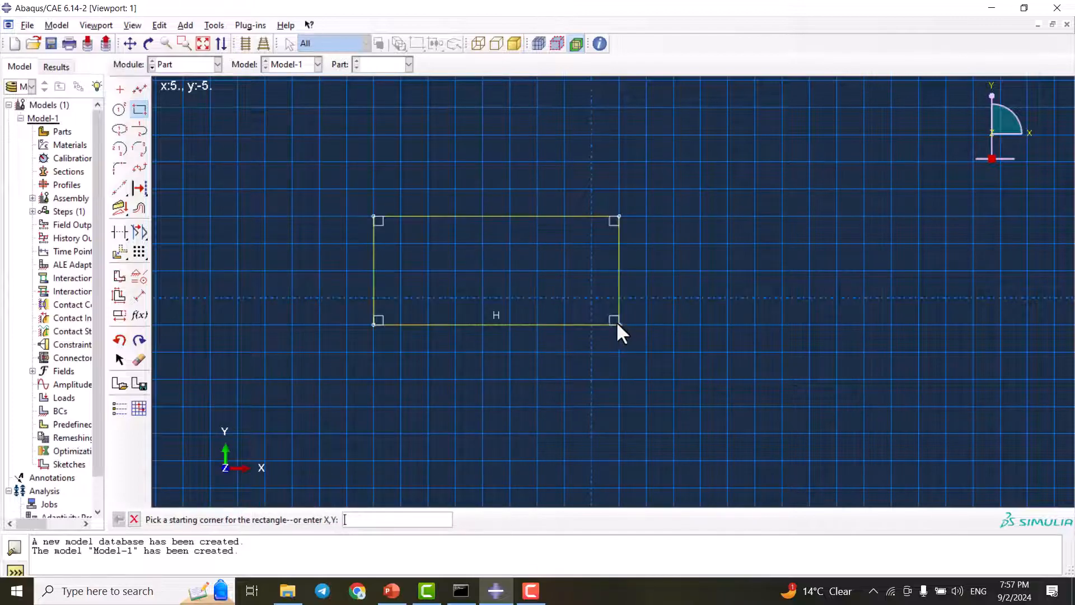
Dimension the rectangle's lower edge and set its length to 100
{"action": "left_click", "coordinate": [142, 301]}
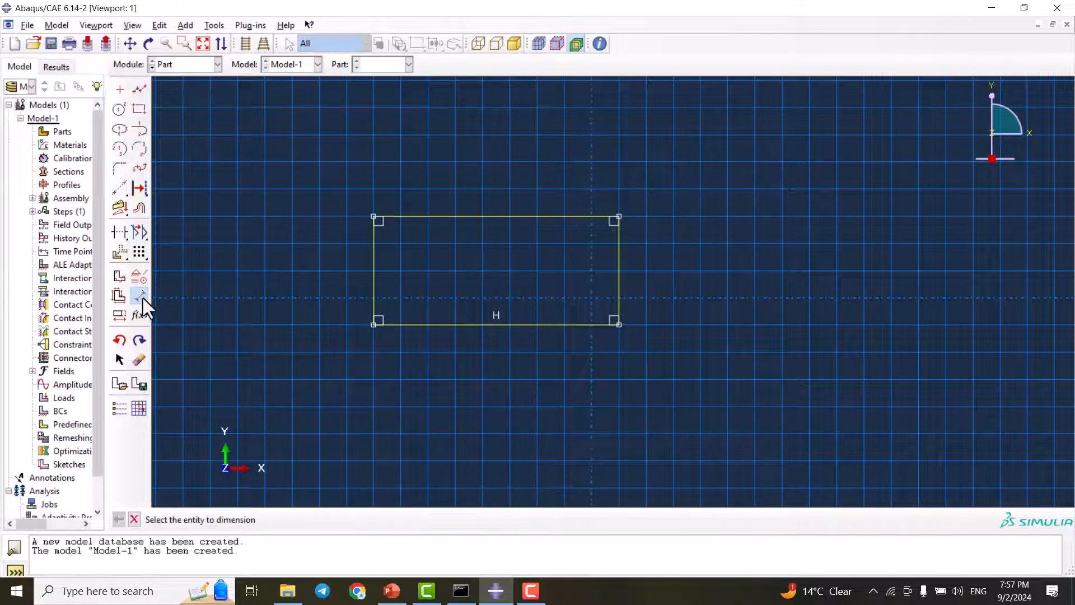
{"action": "left_click", "coordinate": [504, 324]}
{"action": "left_click", "coordinate": [508, 358]}
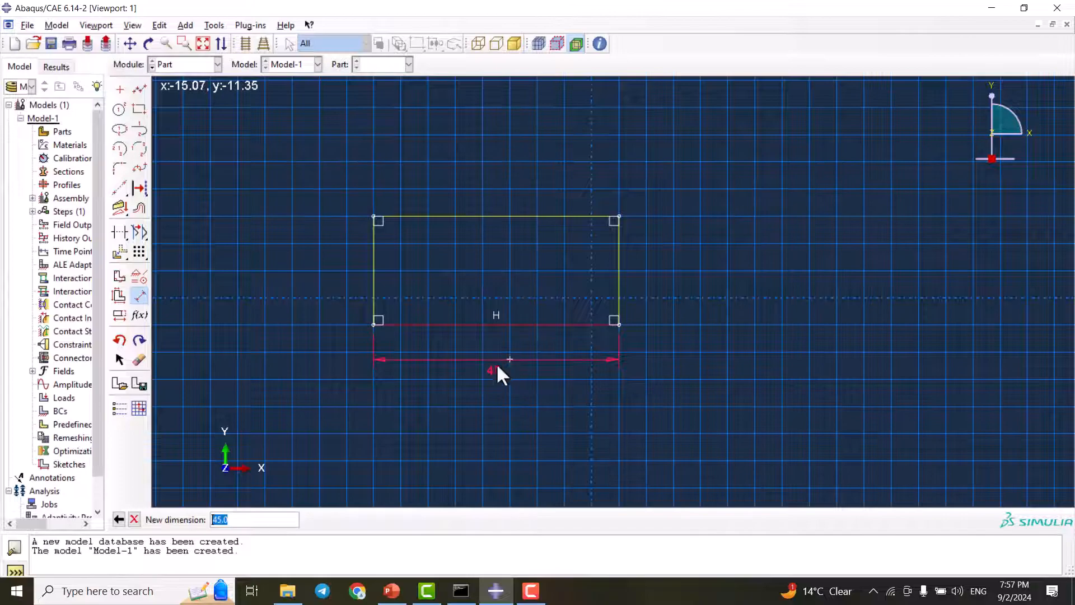
{"action": "type", "text": "100"}
{"action": "key", "text": "Return"}
Dimension the rectangle's vertical edge with a height of 10 and finish dimensioning
{"action": "left_click", "coordinate": [373, 270]}
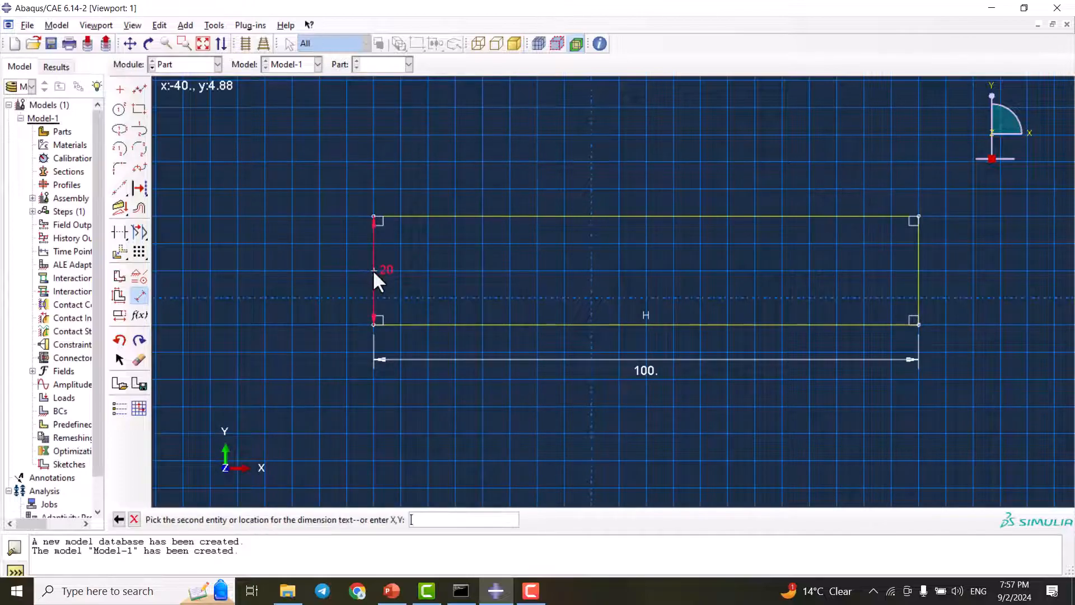
{"action": "left_click", "coordinate": [315, 260]}
{"action": "type", "text": "10"}
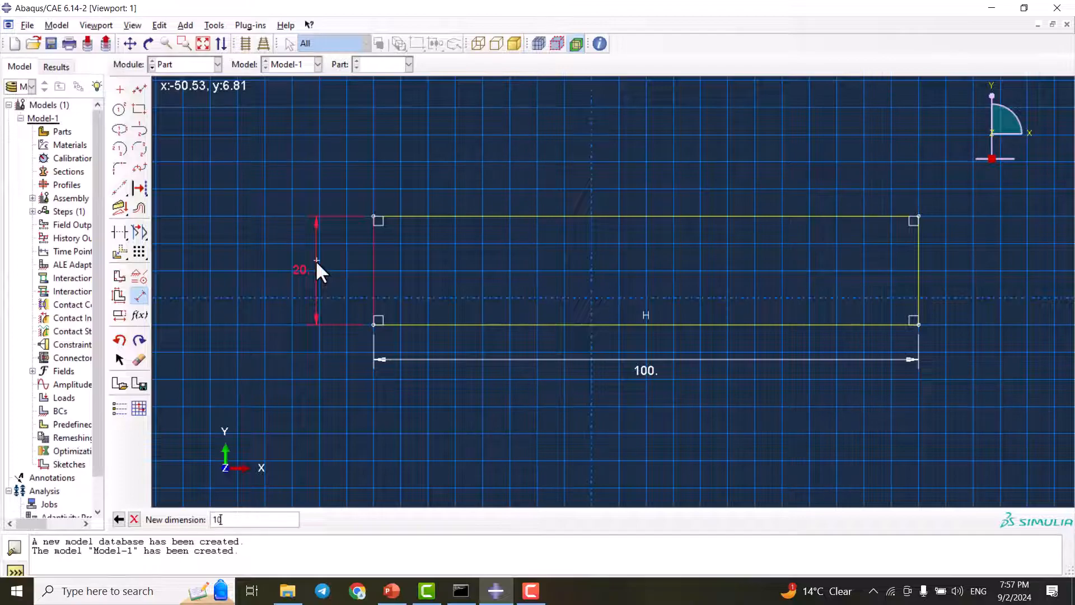
{"action": "key", "text": "Return"}
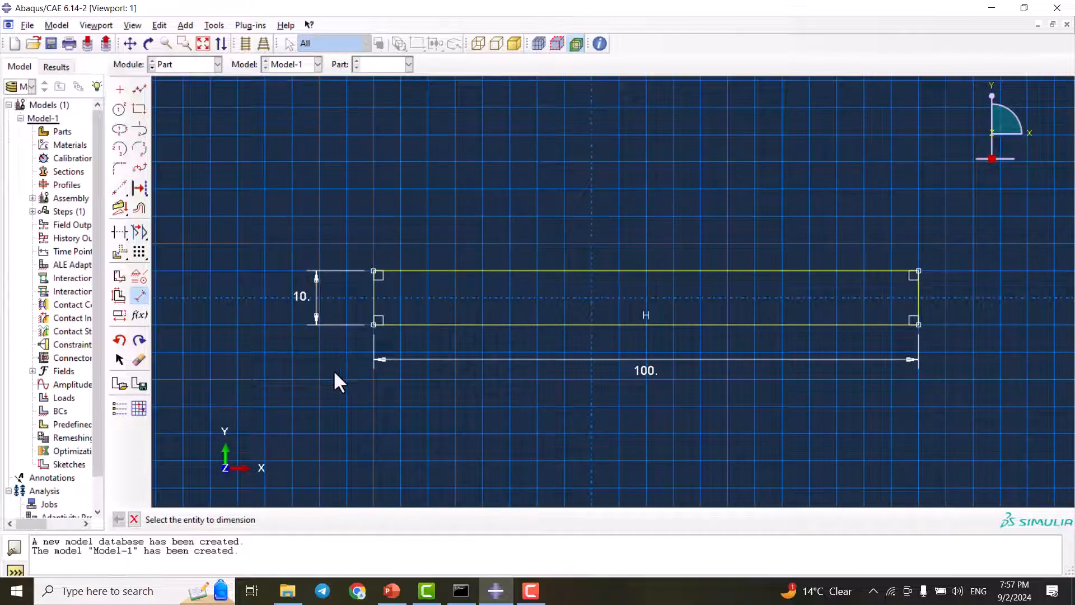
{"action": "left_click", "coordinate": [134, 519]}
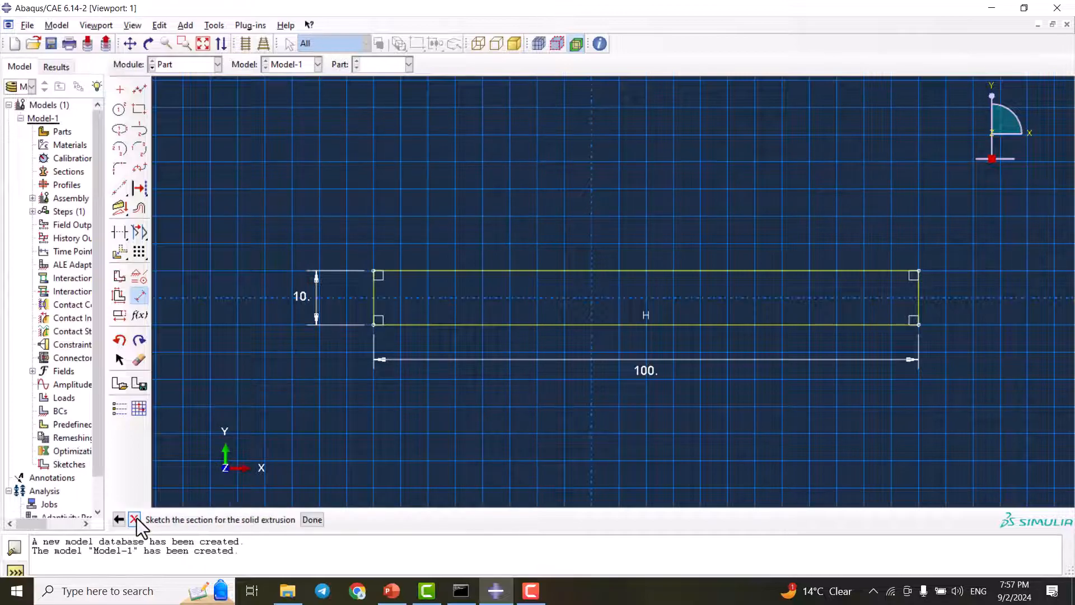
Finish the section sketch and extrude it to a depth of 10
{"action": "left_click", "coordinate": [312, 520]}
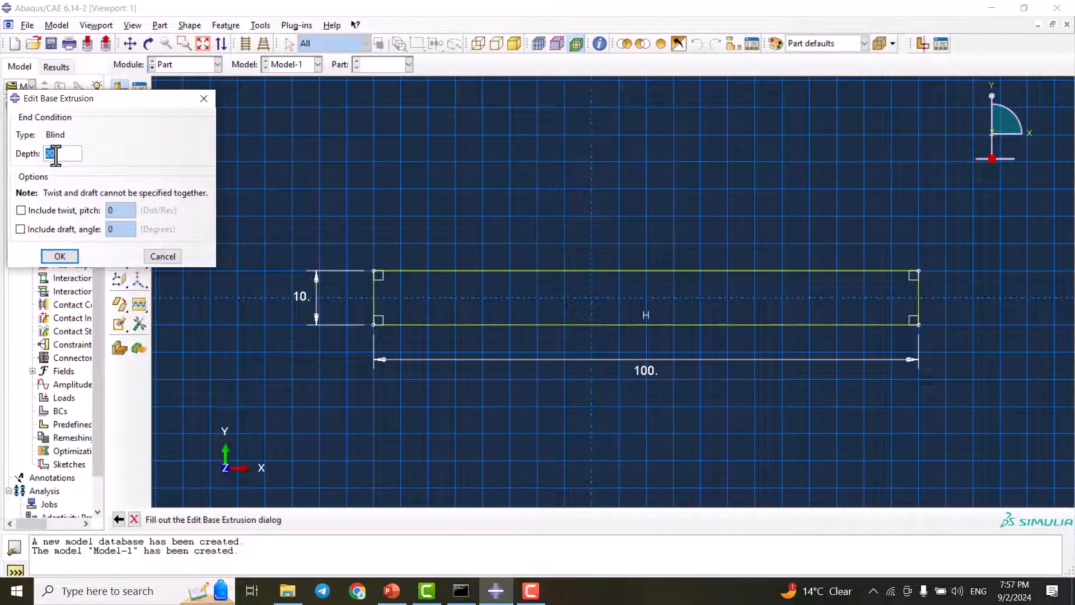
{"action": "type", "text": "10"}
{"action": "left_click", "coordinate": [68, 257]}
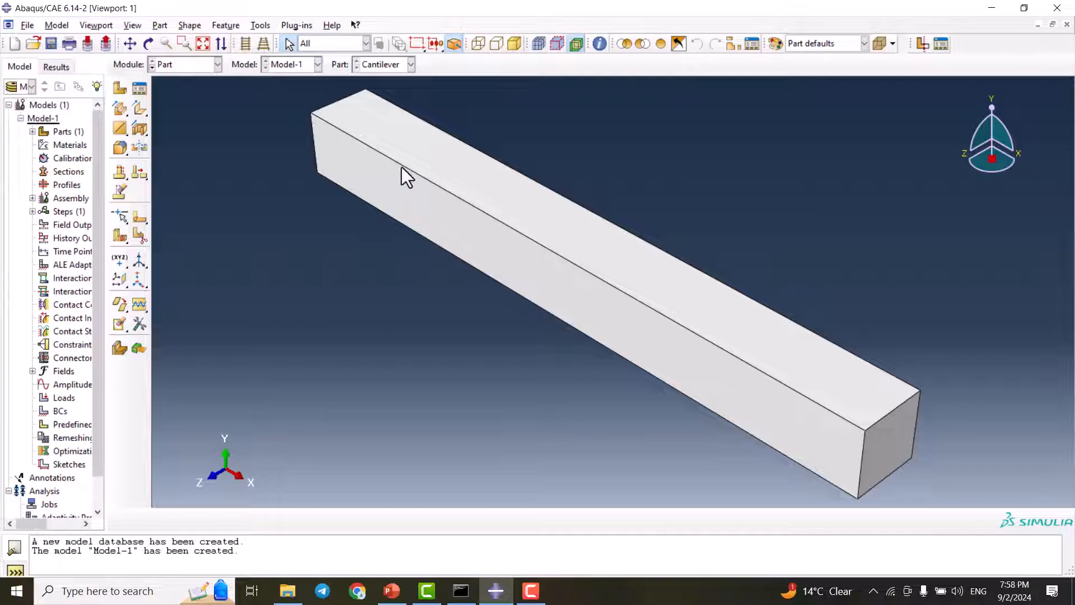
Switch to the Property module and start a new material named Steel
{"action": "scroll", "coordinate": [389, 164], "scroll_direction": "down", "scroll_amount": 1}
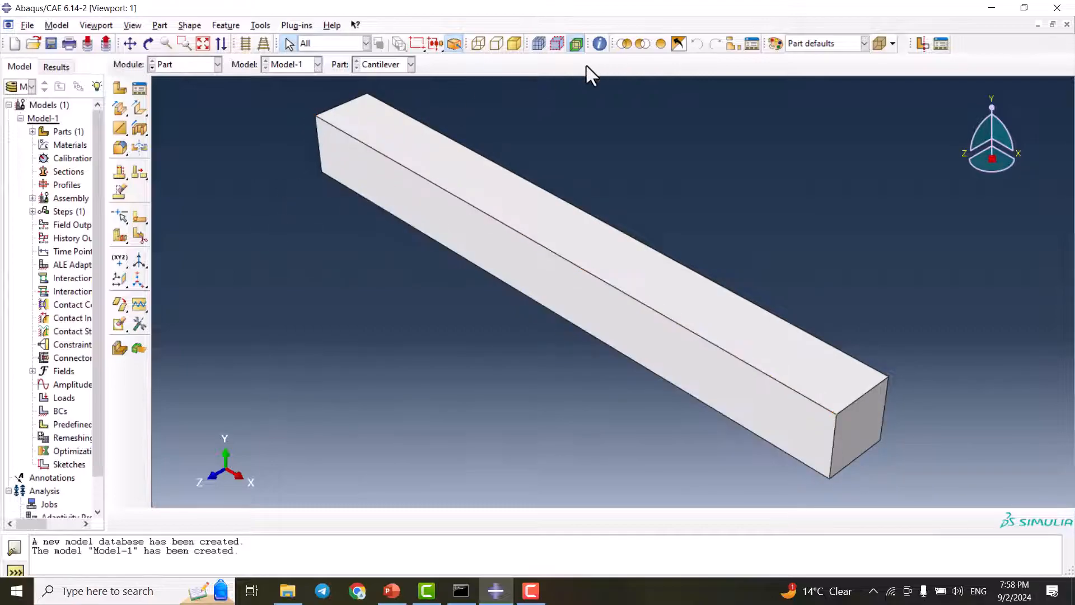
{"action": "left_click", "coordinate": [184, 66]}
{"action": "left_click", "coordinate": [193, 92]}
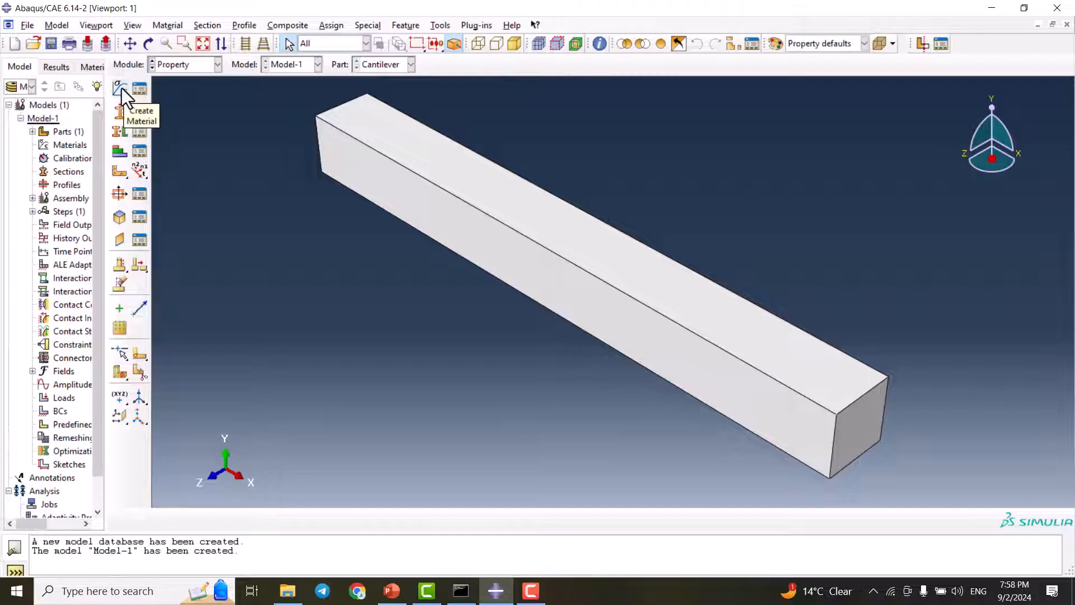
{"action": "left_click", "coordinate": [121, 88]}
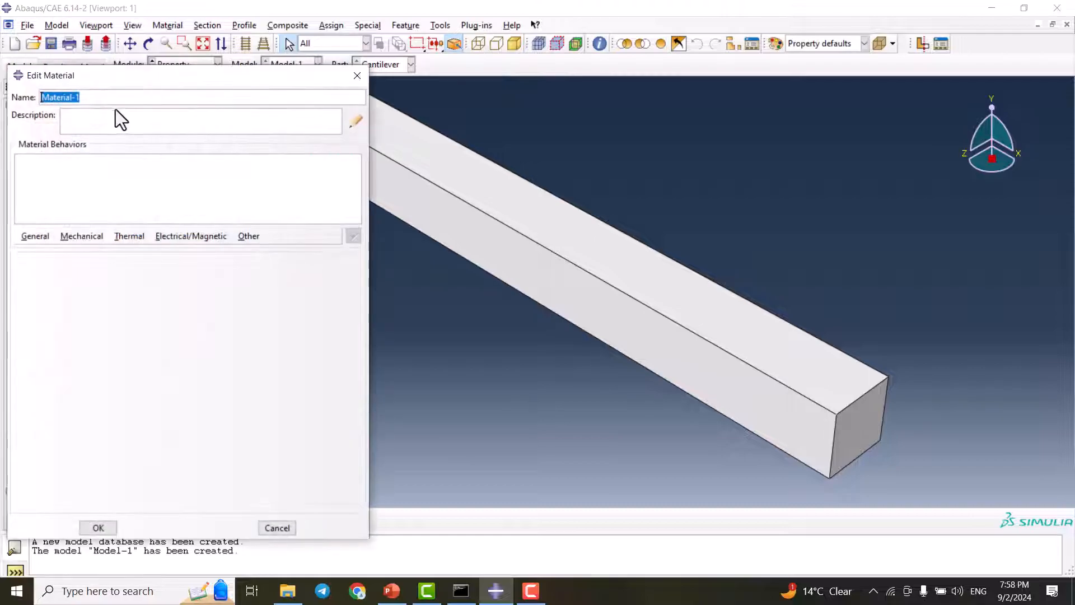
{"action": "type", "text": "S"}
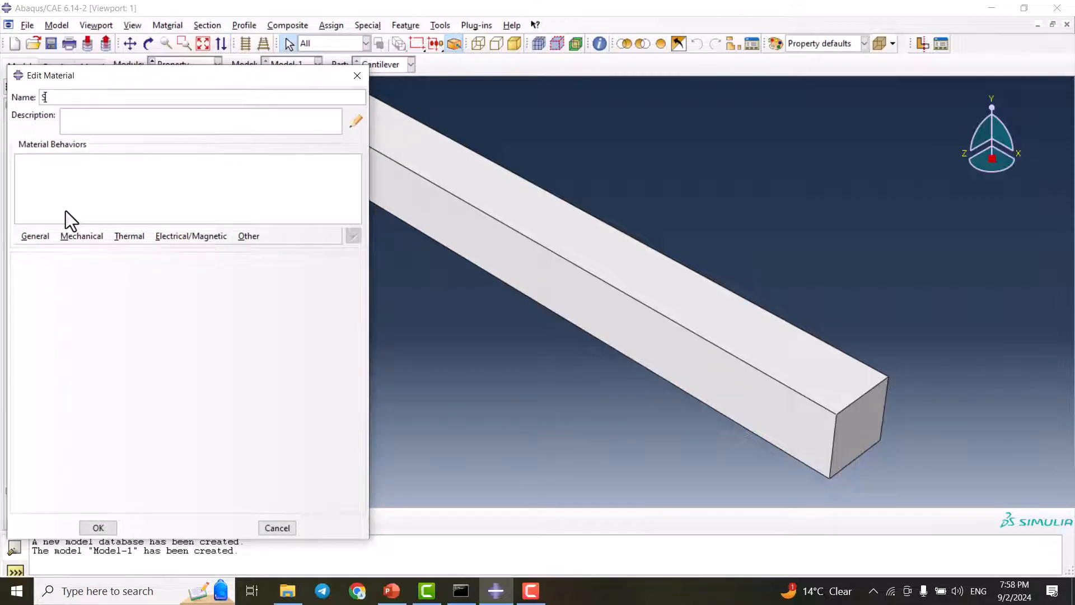
{"action": "type", "text": "teel"}
Define isotropic elastic behaviour for Steel with Young's modulus 210000 and Poisson's ratio 0.33, and save the material
{"action": "left_click", "coordinate": [86, 235]}
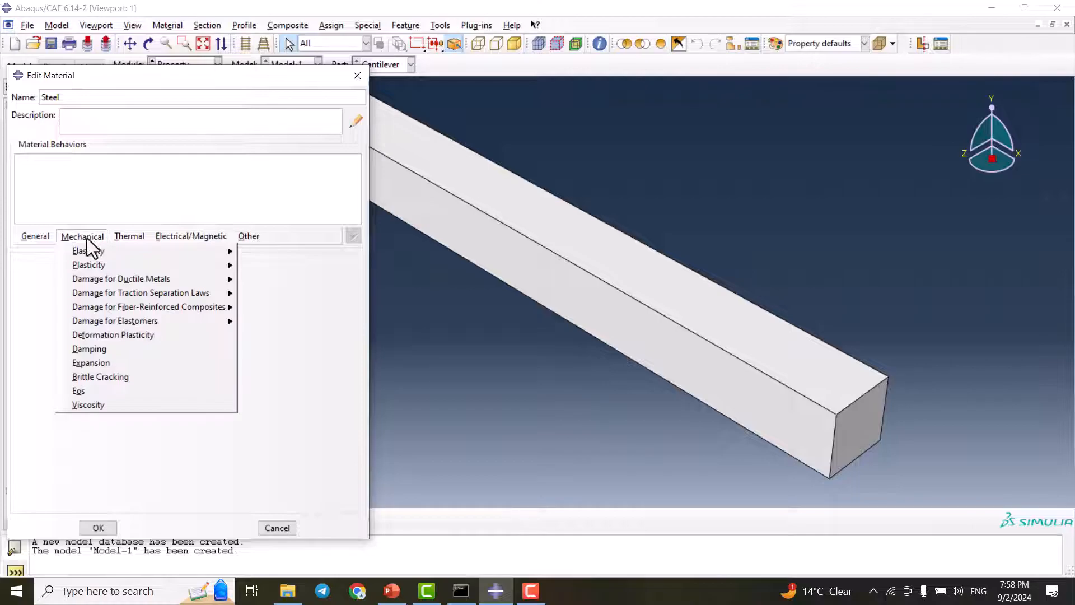
{"action": "mouse_move", "coordinate": [144, 253]}
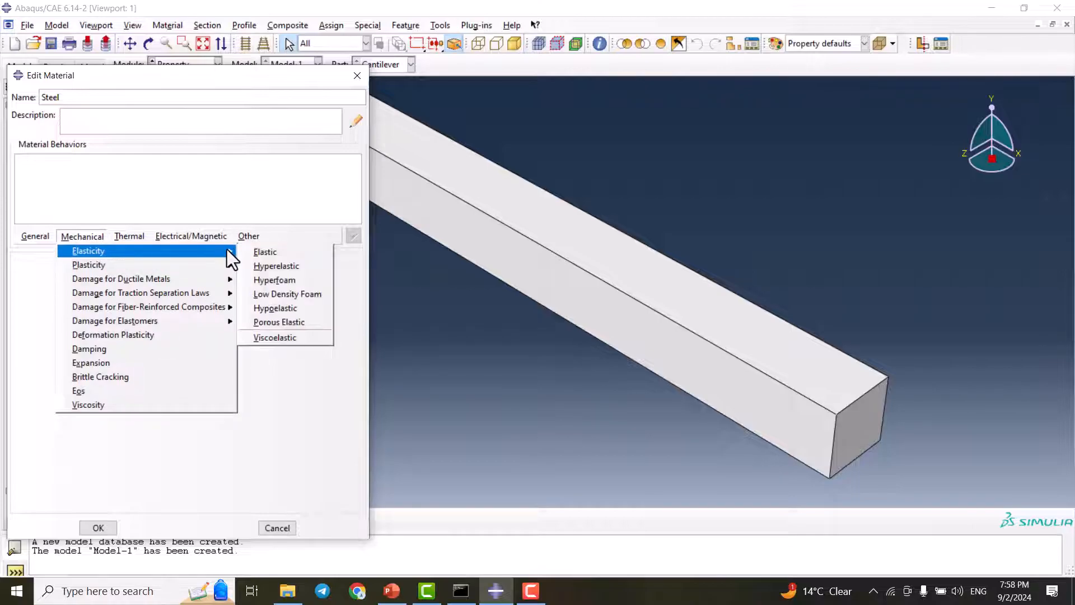
{"action": "left_click", "coordinate": [265, 253]}
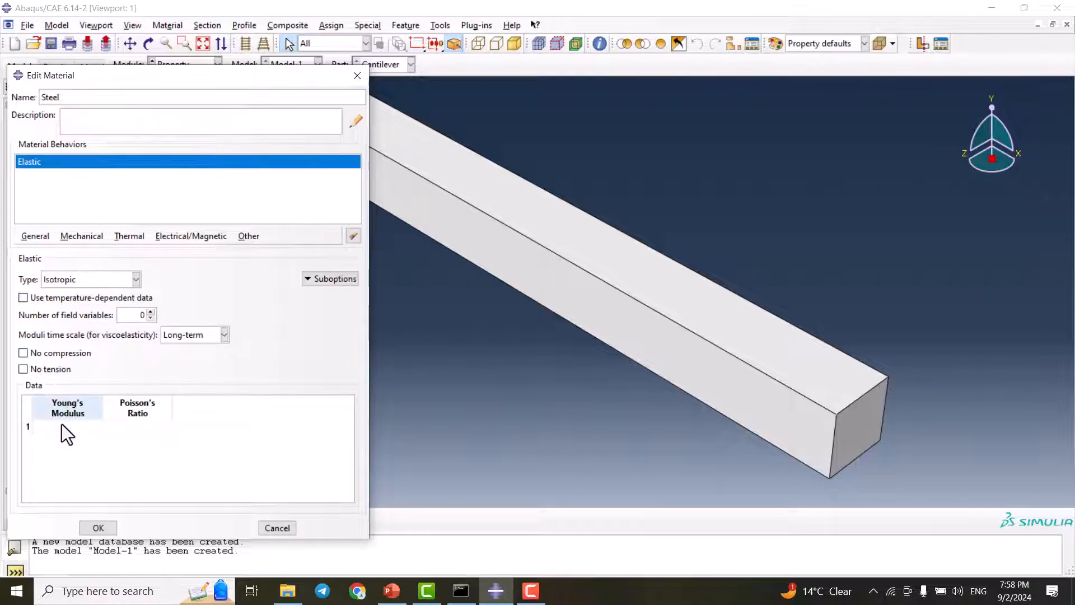
{"action": "left_click", "coordinate": [64, 427]}
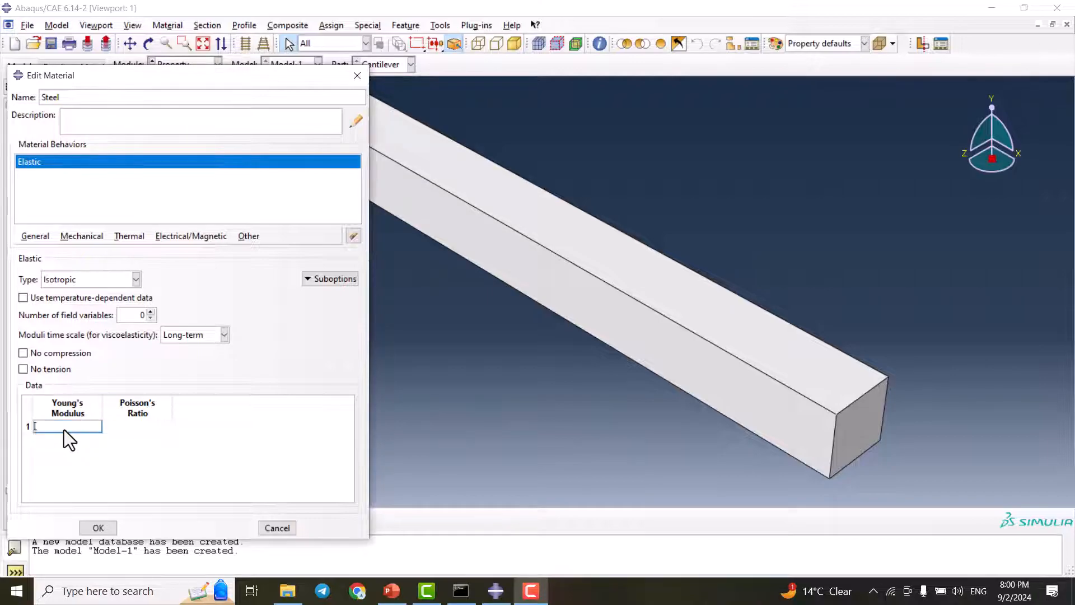
{"action": "type", "text": "21"}
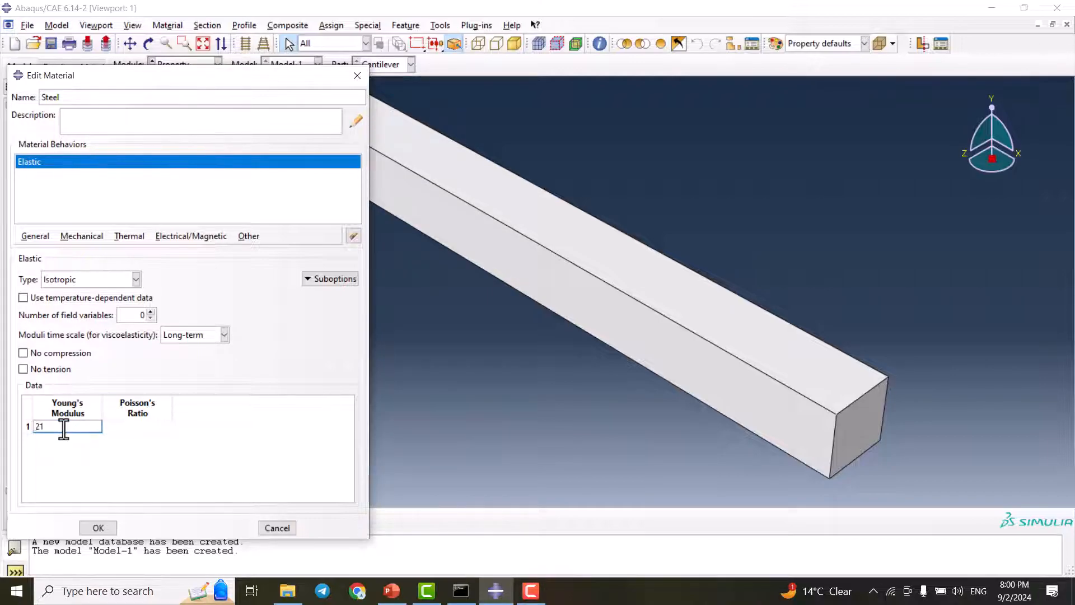
{"action": "type", "text": "0000"}
{"action": "left_click", "coordinate": [122, 428]}
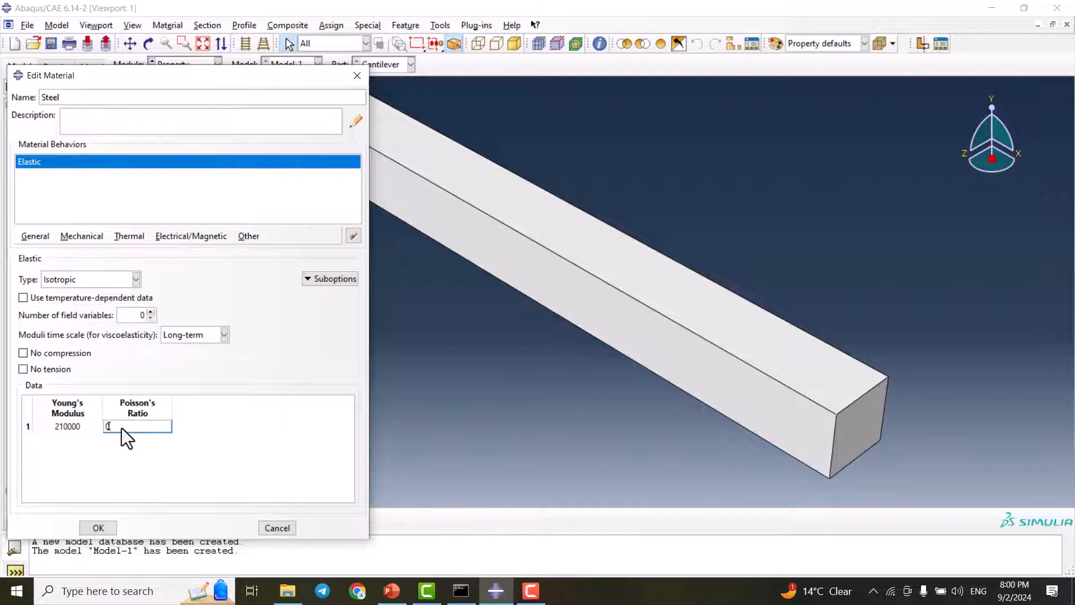
{"action": "type", "text": "0.33"}
{"action": "key", "text": "Return"}
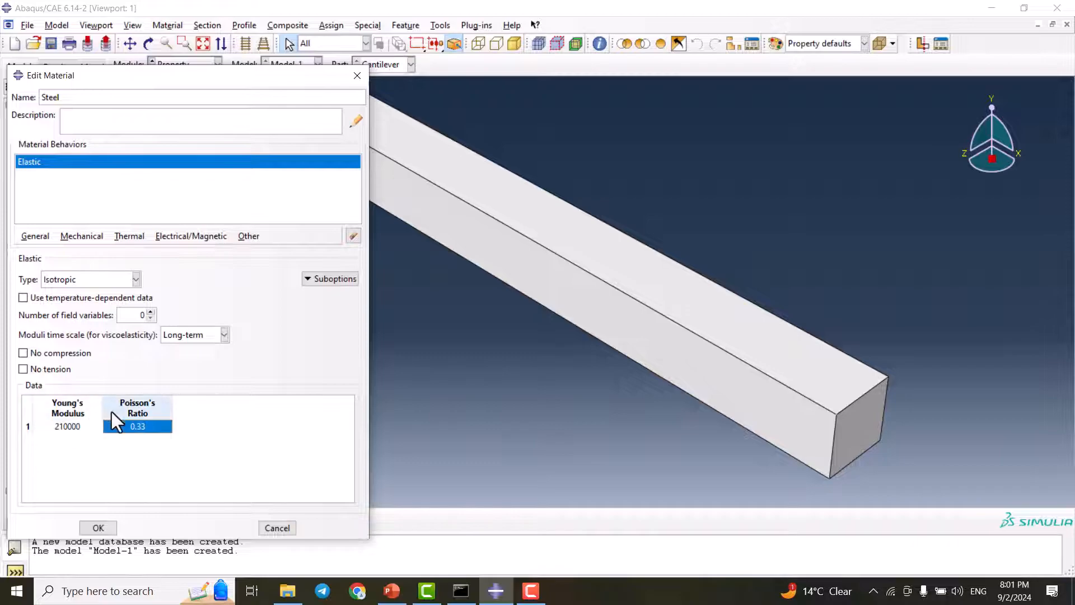
{"action": "left_click", "coordinate": [98, 527]}
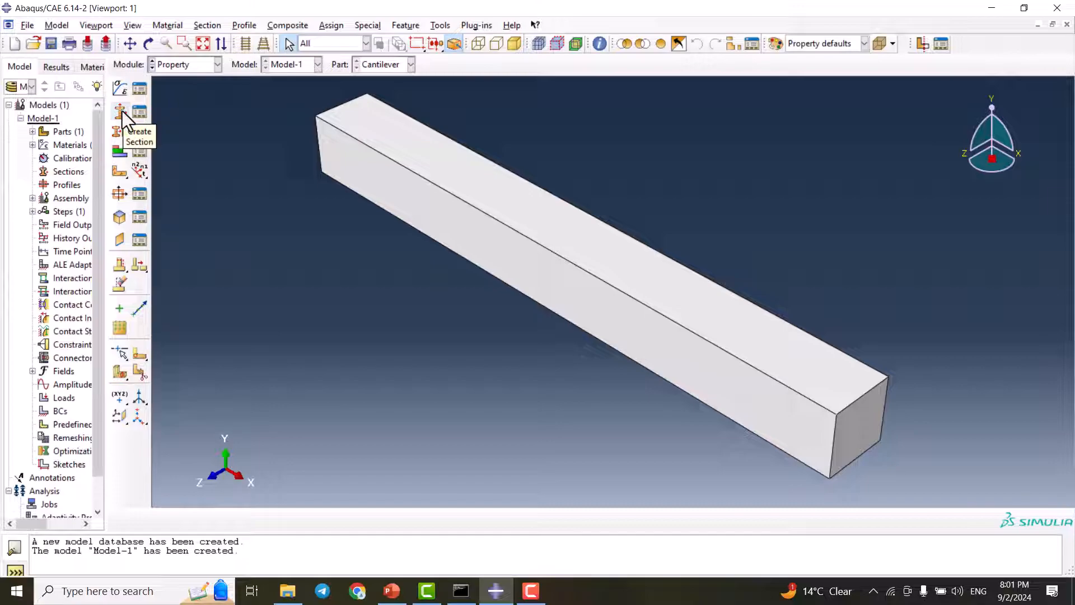
Create a solid homogeneous section named cantilever that uses the Steel material
{"action": "left_click", "coordinate": [122, 111]}
{"action": "type", "text": "cantilever"}
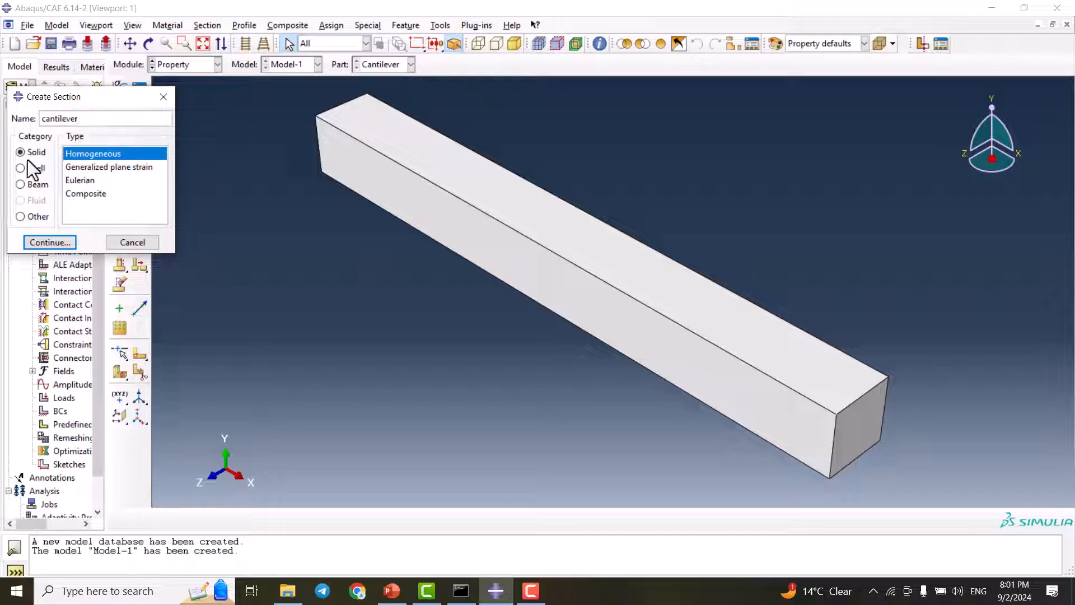
{"action": "left_click", "coordinate": [63, 240]}
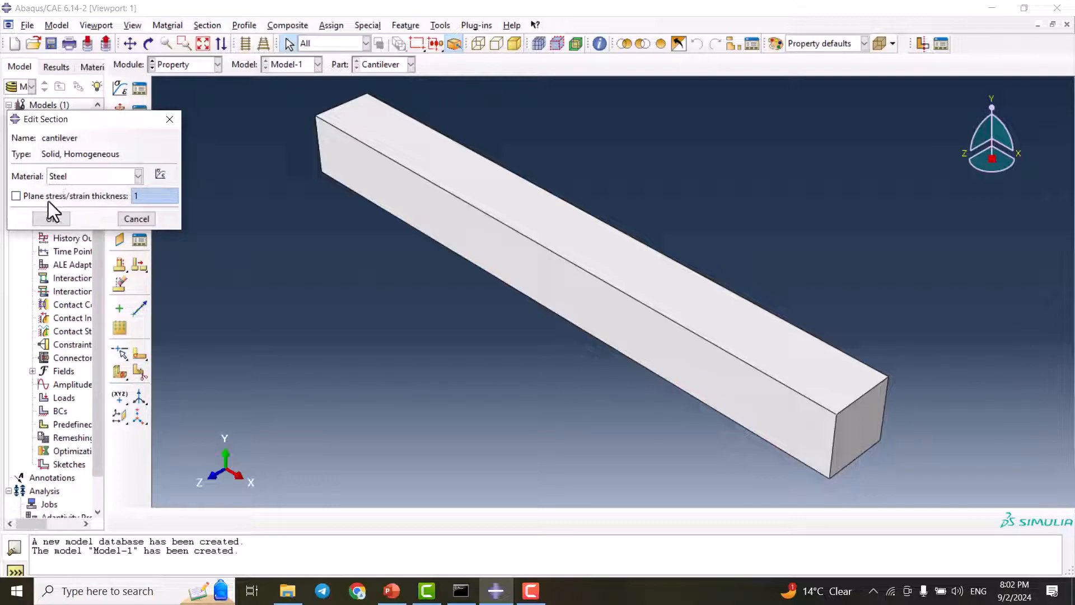
{"action": "left_click", "coordinate": [51, 219]}
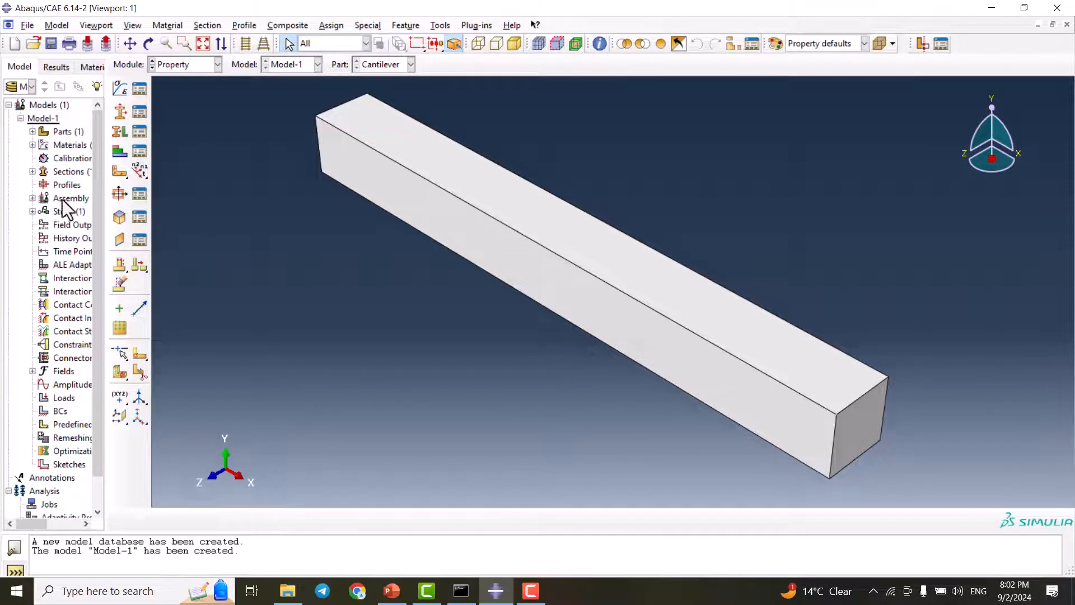
Assign the cantilever section to the whole beam, creating the region set Set-1
{"action": "left_click", "coordinate": [118, 128]}
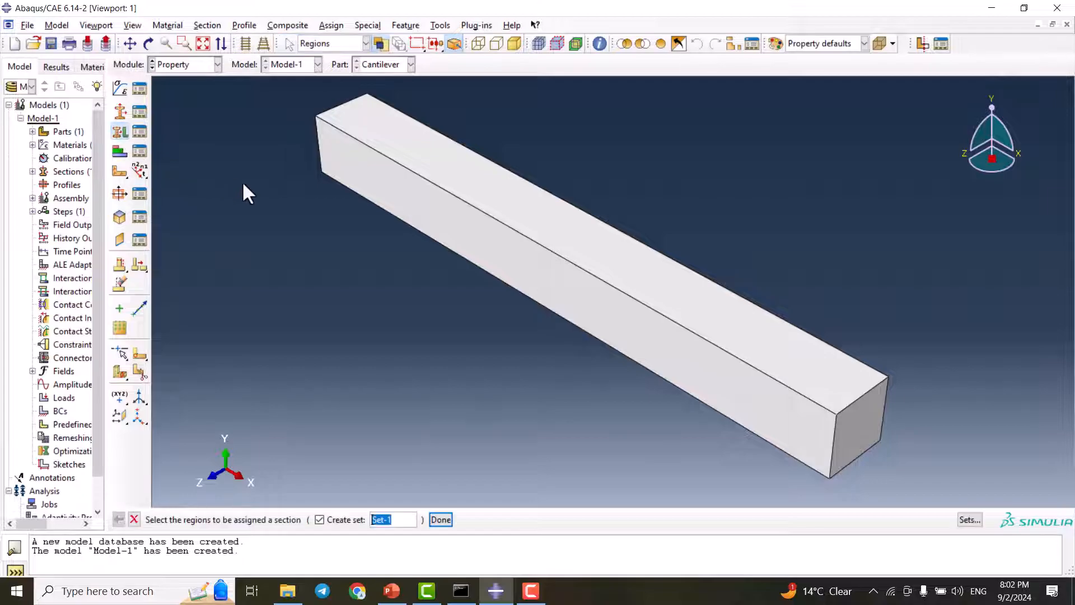
{"action": "scroll", "coordinate": [338, 227], "scroll_direction": "up", "scroll_amount": 2}
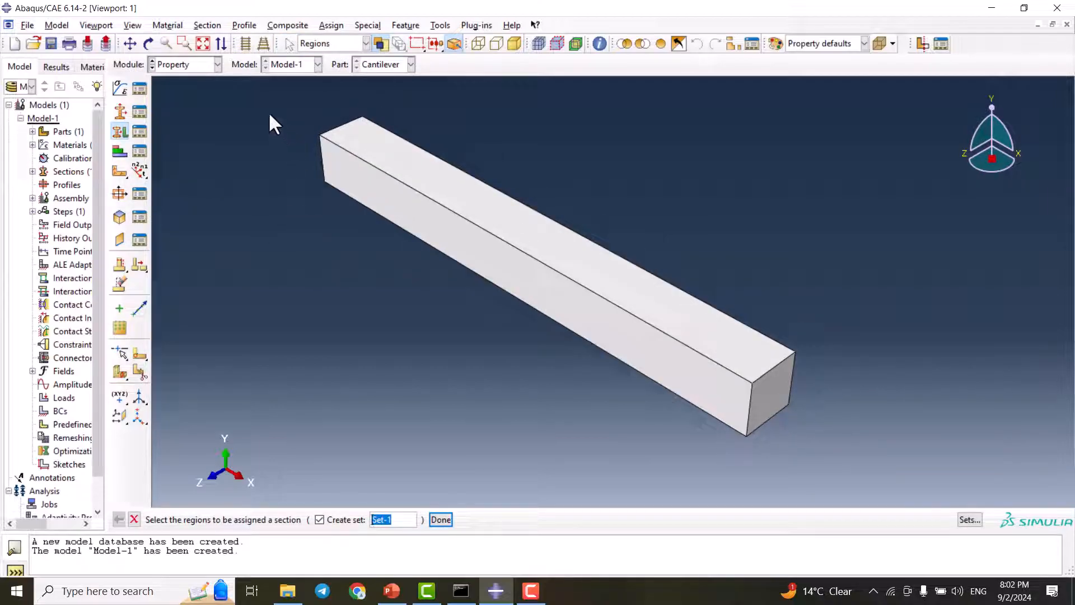
{"action": "left_click_drag", "start_coordinate": [255, 91], "coordinate": [831, 474]}
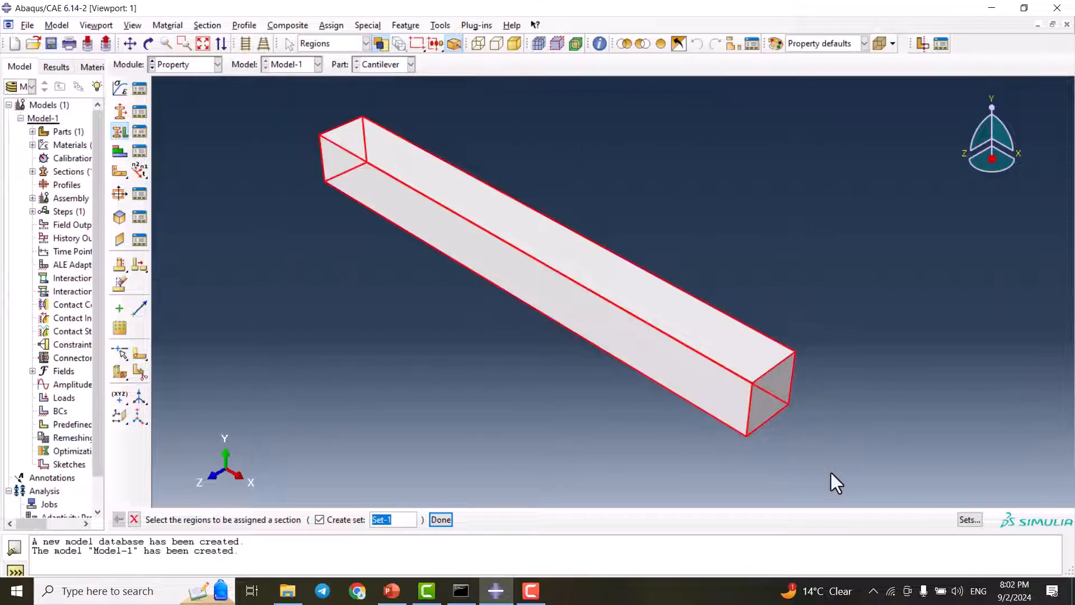
{"action": "left_click", "coordinate": [441, 520]}
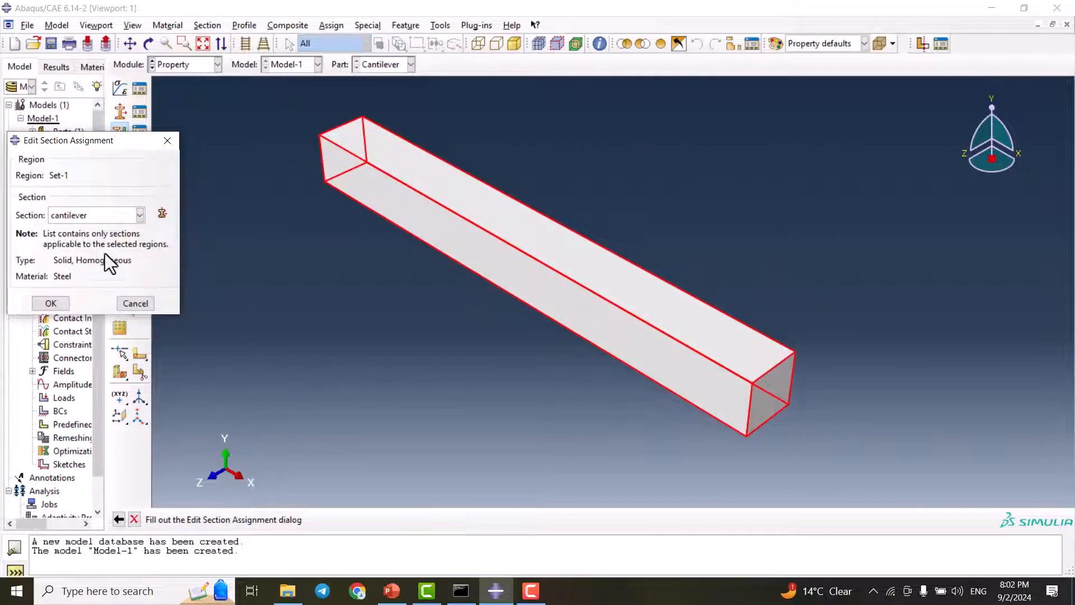
{"action": "left_click", "coordinate": [65, 214]}
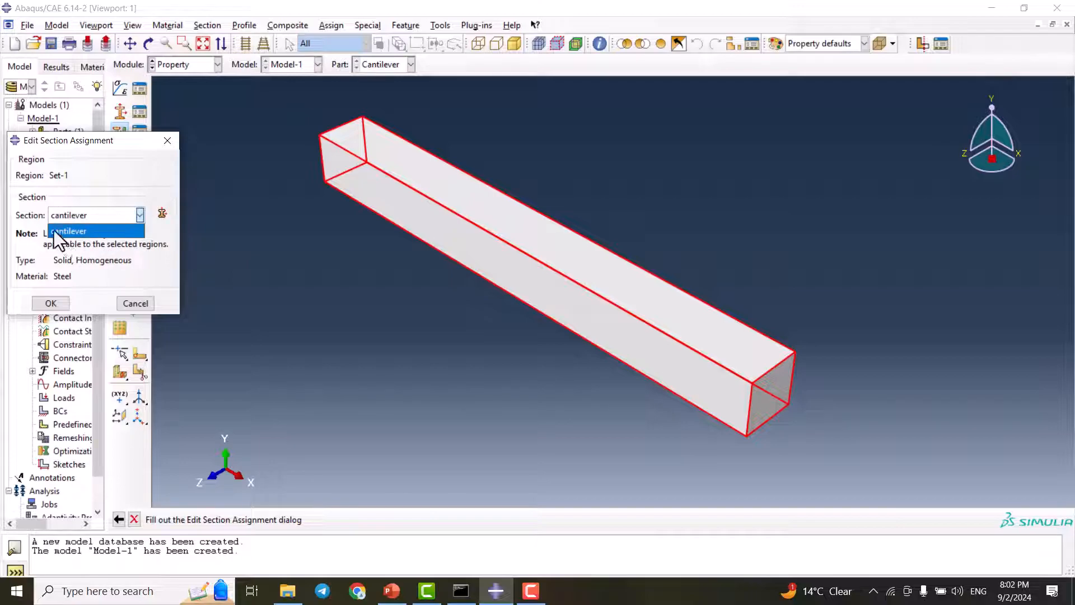
{"action": "left_click", "coordinate": [80, 212]}
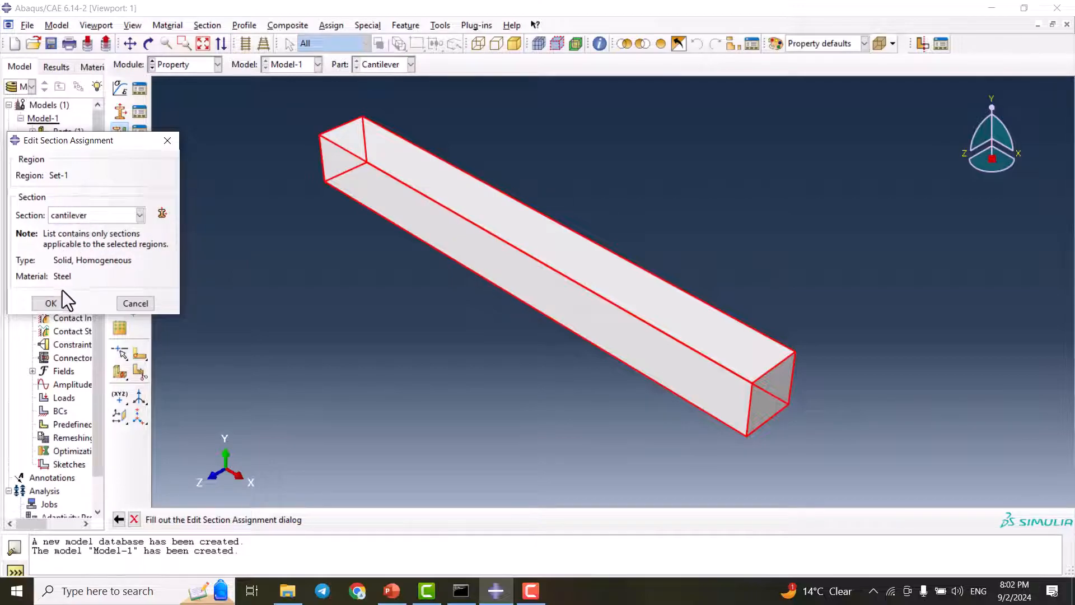
{"action": "left_click", "coordinate": [51, 303]}
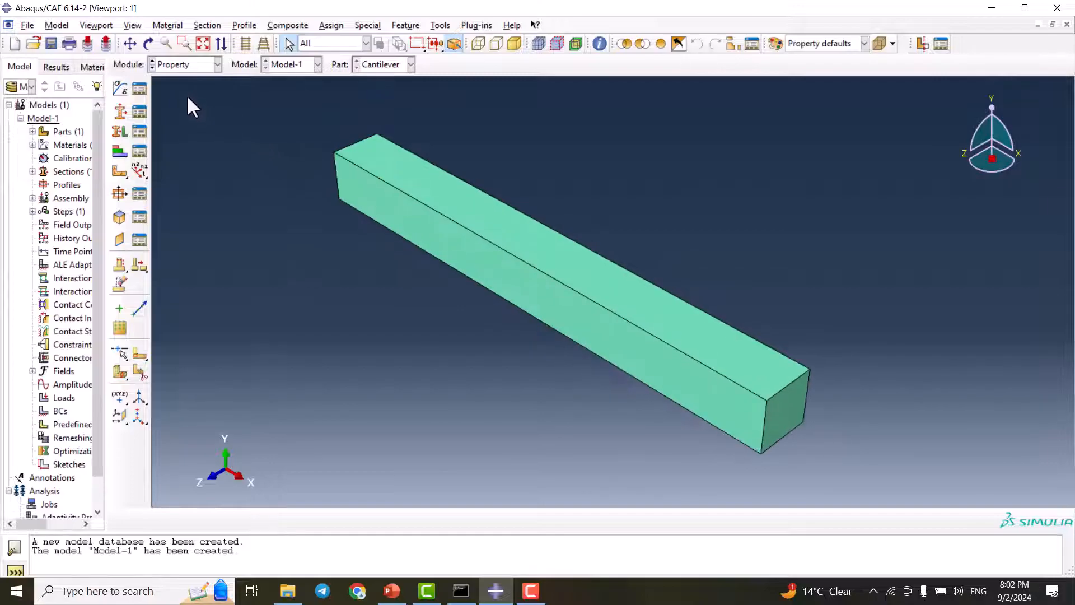
Switch to the Assembly module and create a dependent instance of the Cantilever part
{"action": "left_click", "coordinate": [184, 65]}
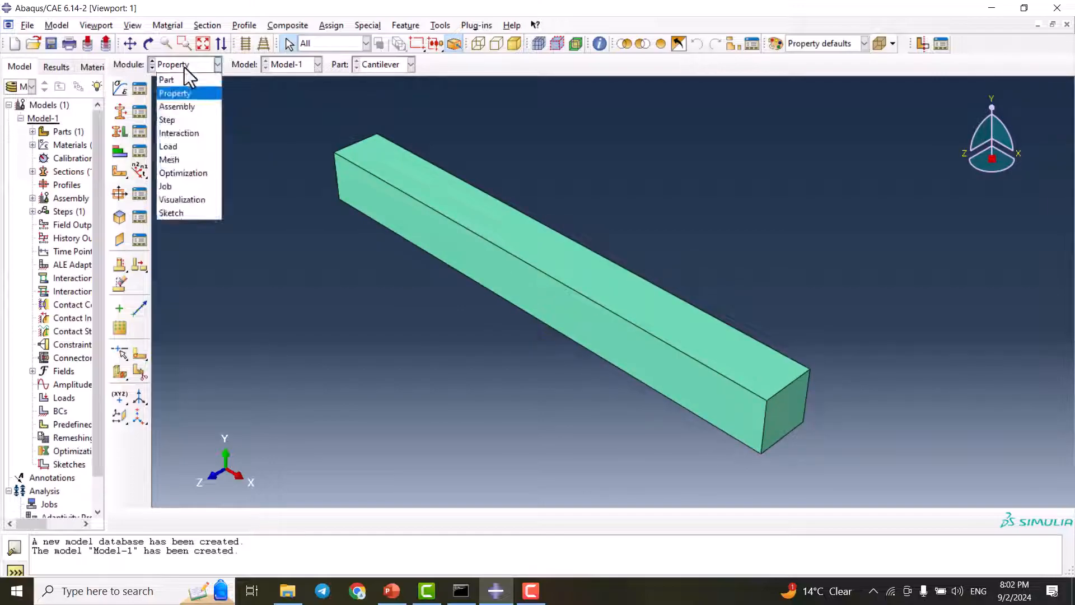
{"action": "left_click", "coordinate": [183, 108]}
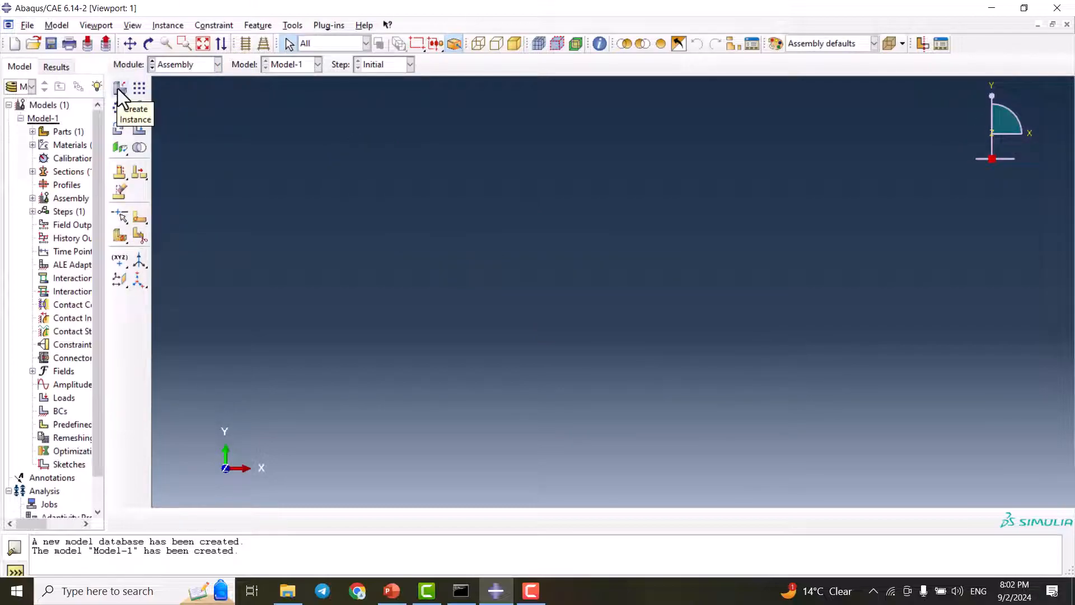
{"action": "left_click", "coordinate": [119, 88]}
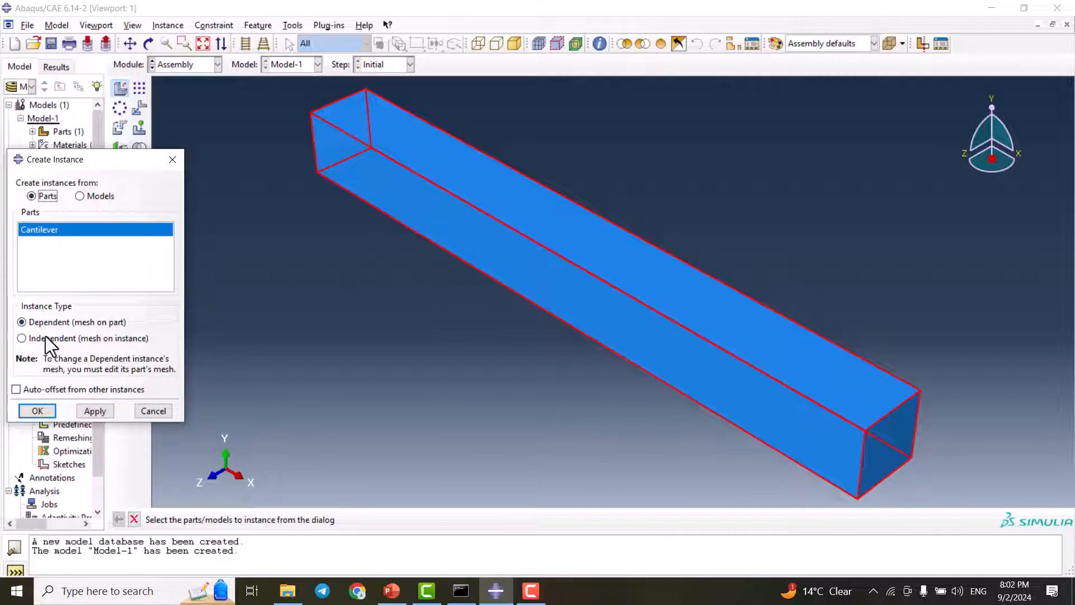
{"action": "left_click", "coordinate": [39, 411]}
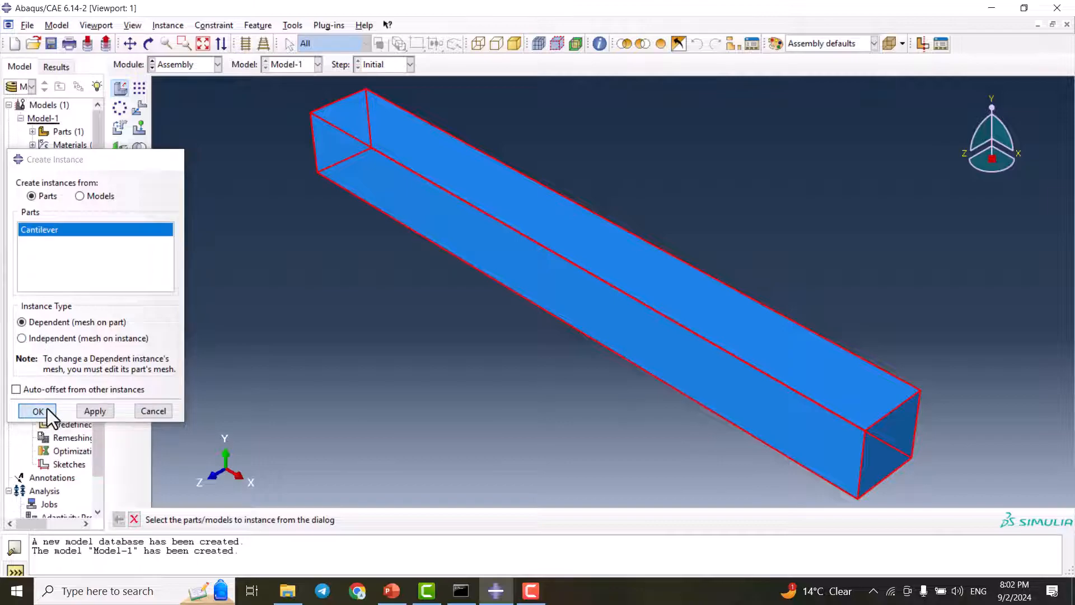
In the Step module, create a Static, General step after Initial, keeping the default basic and incrementation settings
{"action": "left_click", "coordinate": [191, 65]}
{"action": "left_click", "coordinate": [190, 120]}
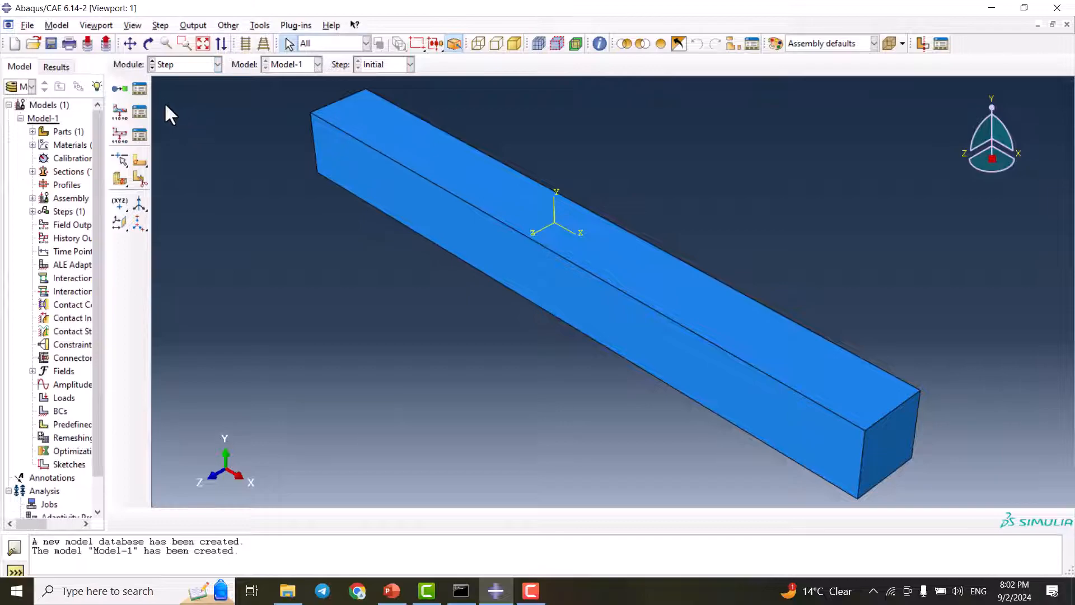
{"action": "left_click", "coordinate": [123, 89]}
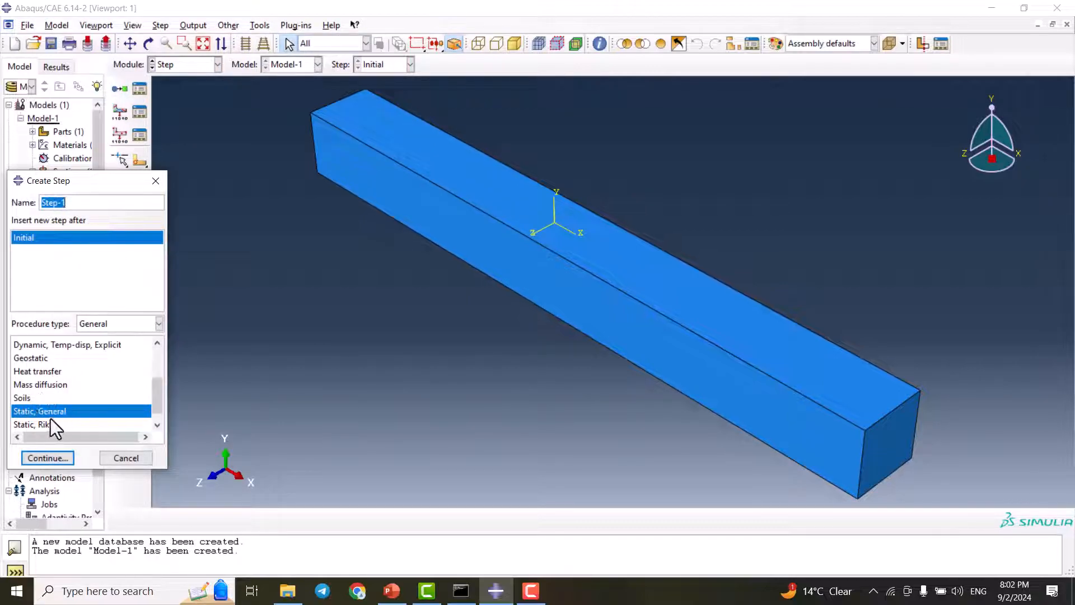
{"action": "left_click", "coordinate": [48, 458]}
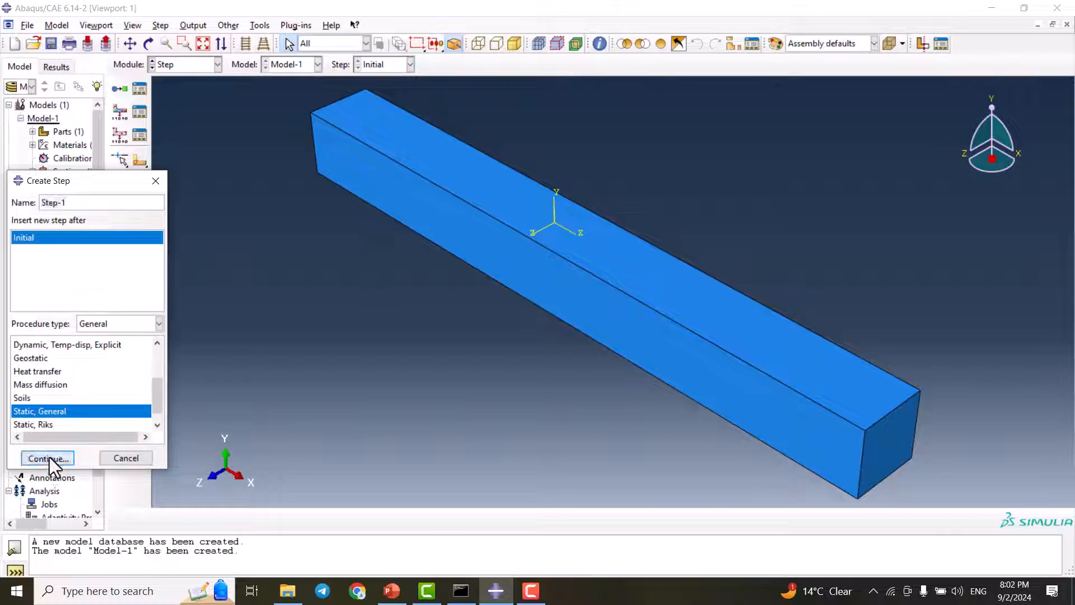
{"action": "left_click_drag", "start_coordinate": [147, 75], "coordinate": [190, 91]}
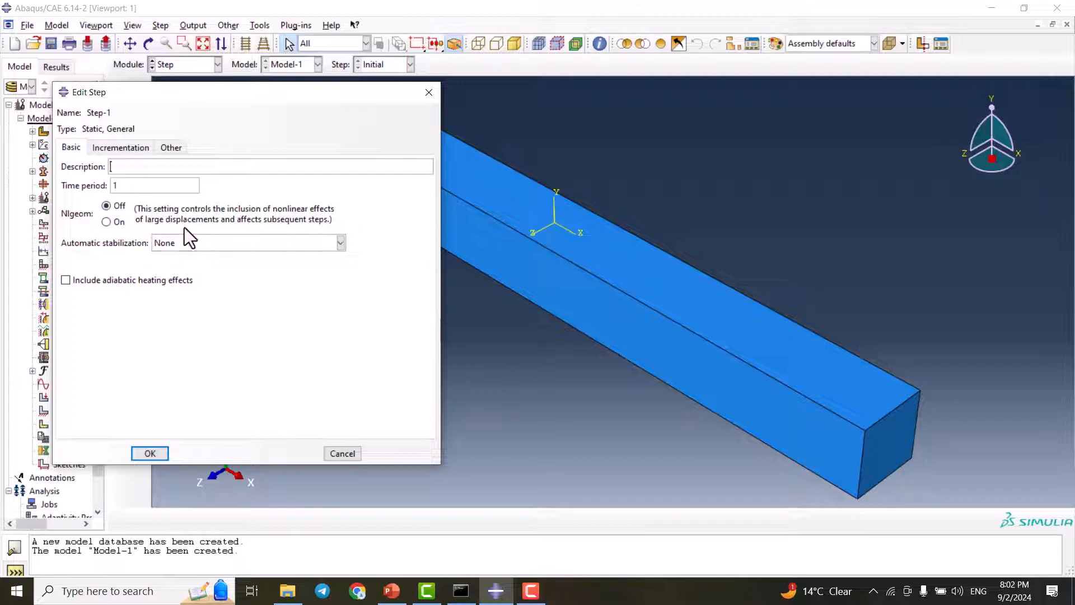
{"action": "left_click", "coordinate": [117, 149]}
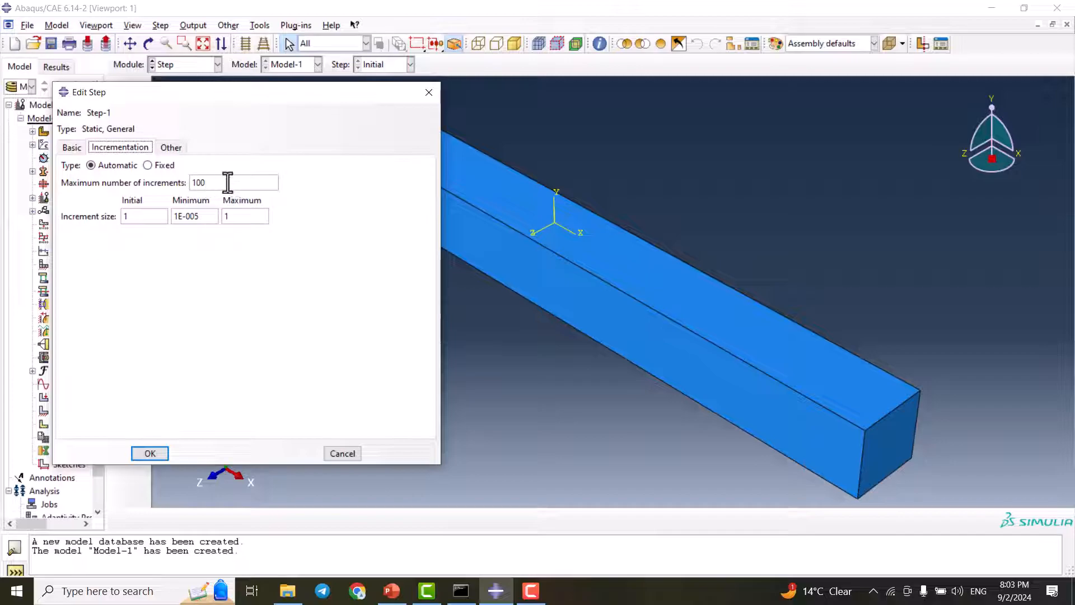
{"action": "left_click", "coordinate": [145, 453]}
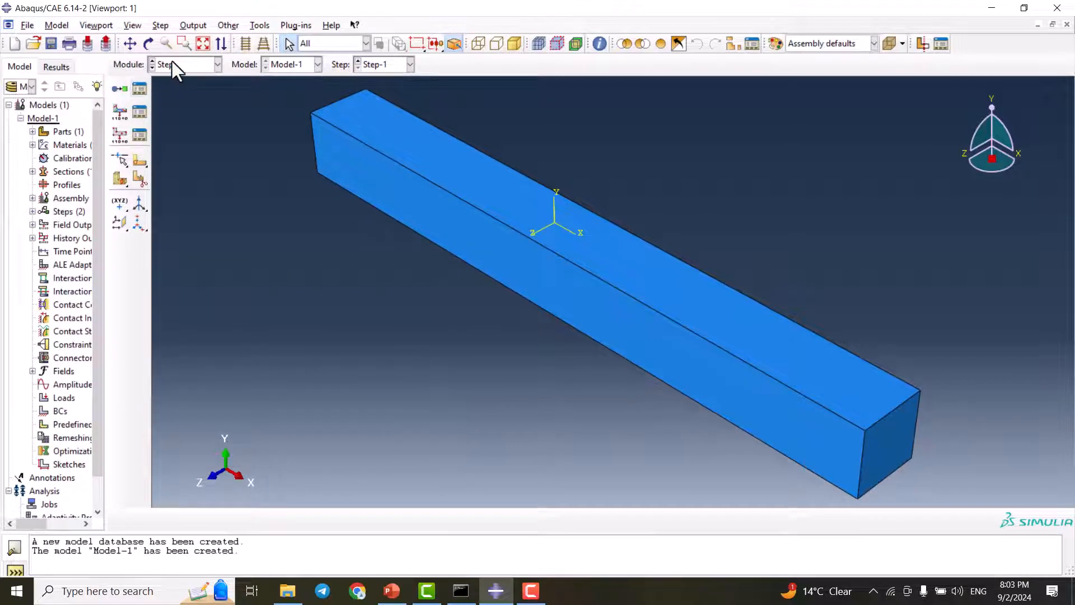
Switch to the Load module, start a new load in Step-1, and check the beam's loading diagram in PowerPoint before returning to Abaqus
{"action": "left_click", "coordinate": [196, 63]}
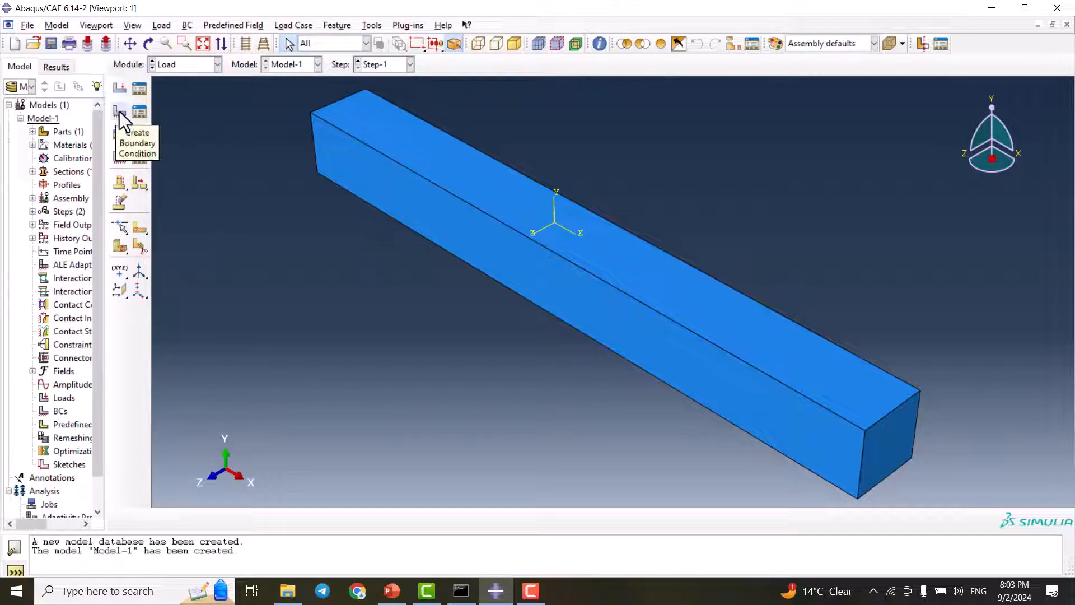
{"action": "left_click", "coordinate": [123, 89]}
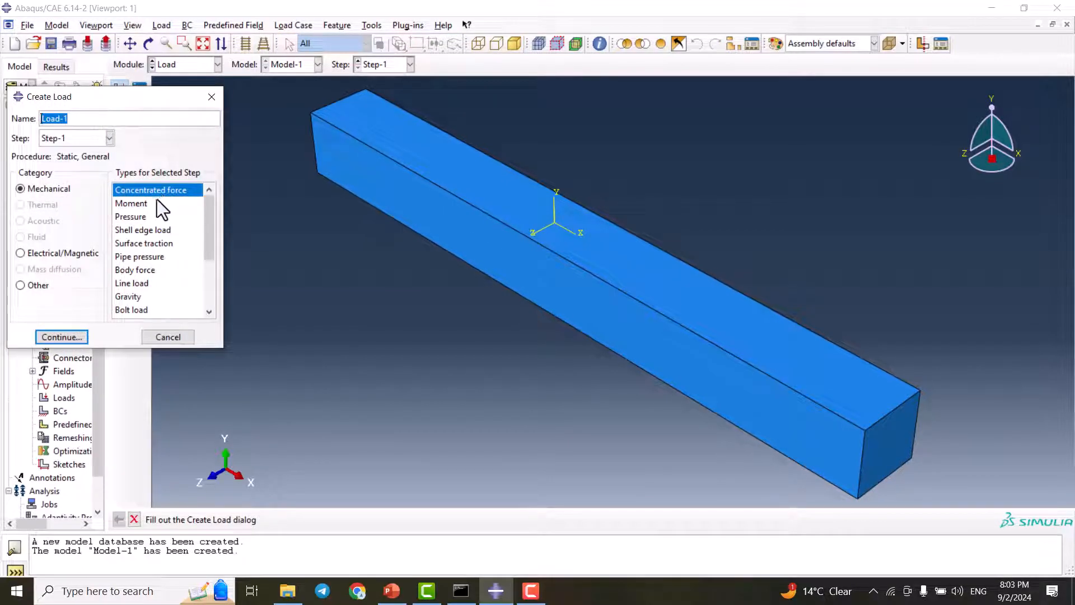
{"action": "left_click", "coordinate": [402, 596]}
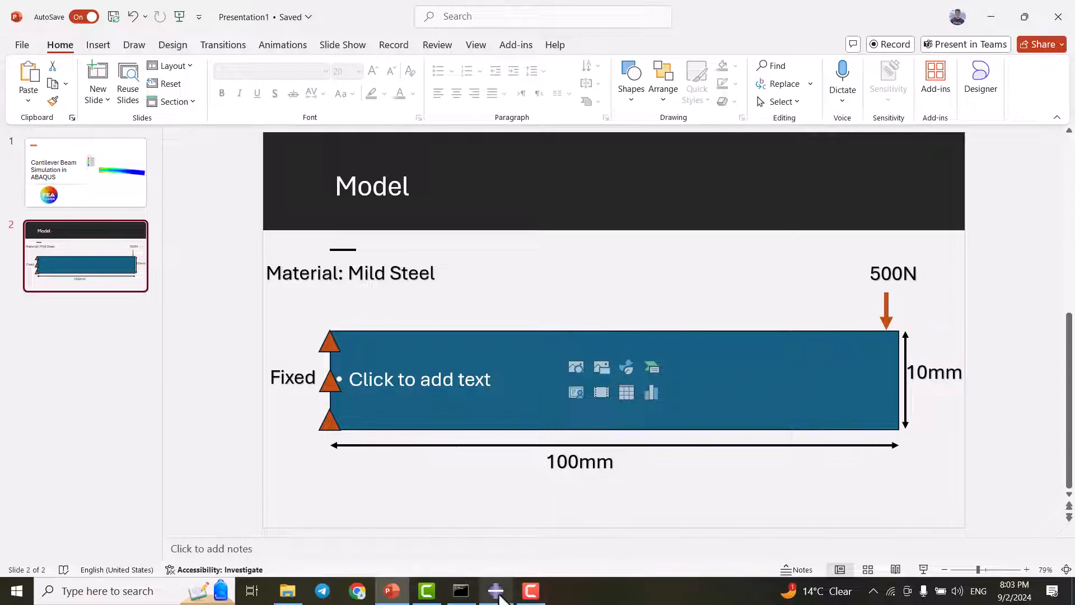
{"action": "mouse_move", "coordinate": [496, 592]}
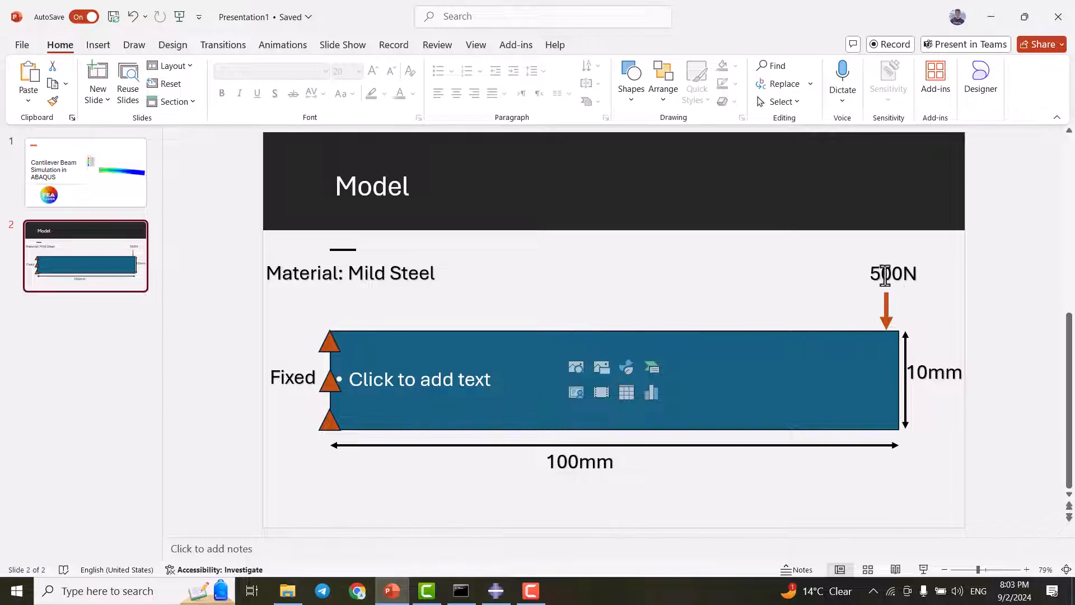
{"action": "left_click", "coordinate": [496, 591]}
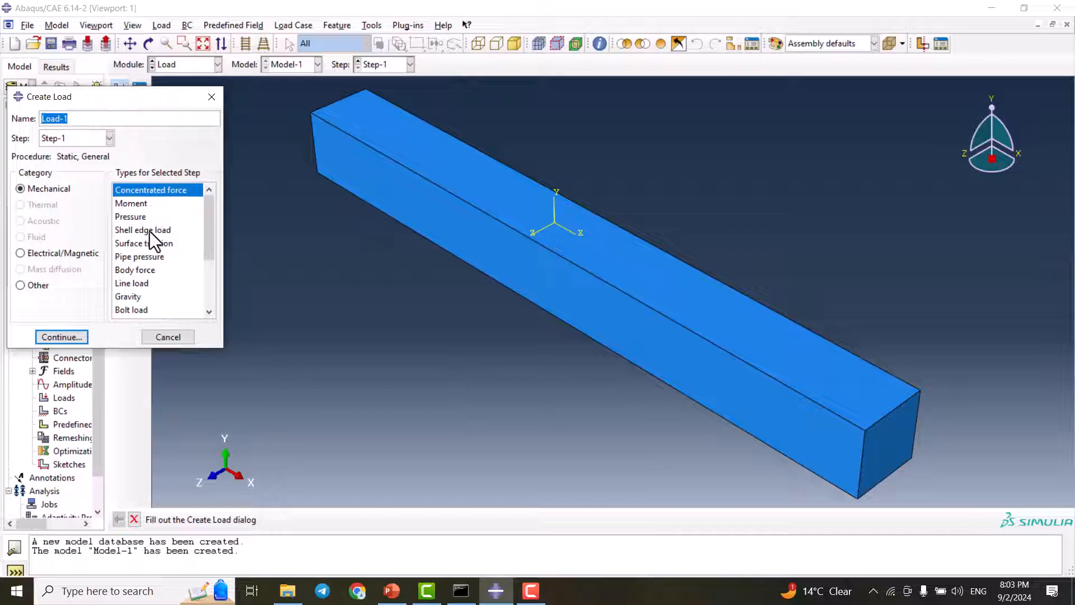
Apply a uniform mechanical pressure of 0.5 to the beam's long top face, creating the surface Surf-1
{"action": "left_click", "coordinate": [148, 217]}
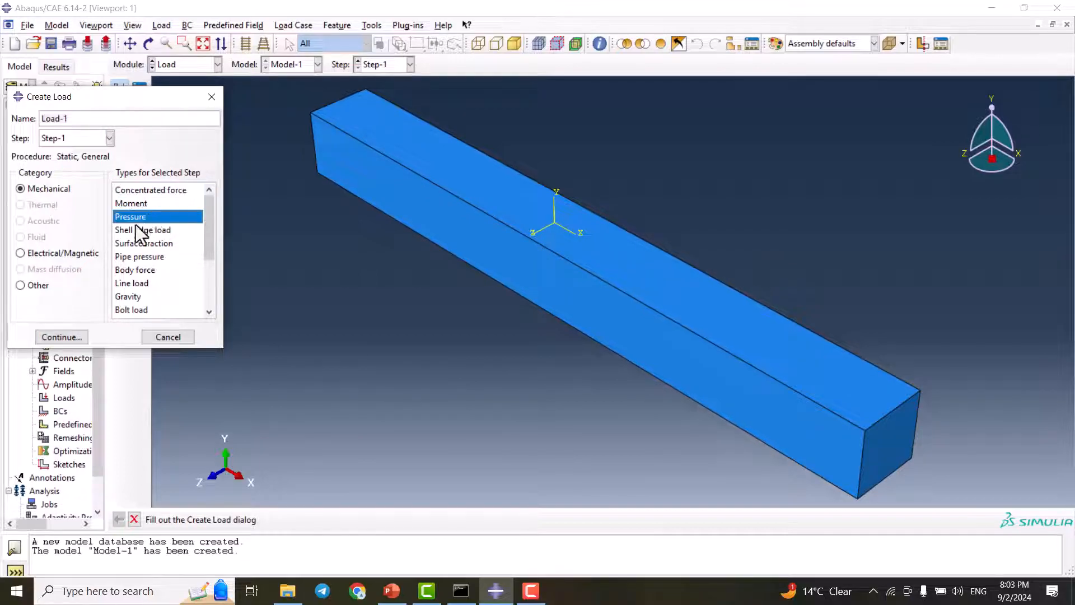
{"action": "left_click", "coordinate": [74, 340]}
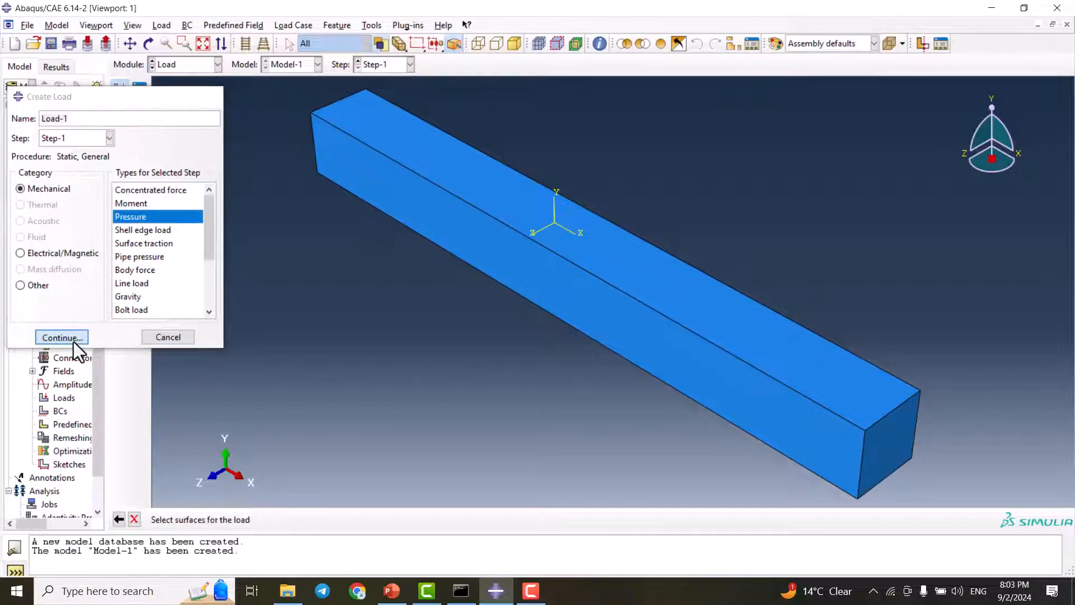
{"action": "left_click", "coordinate": [851, 388]}
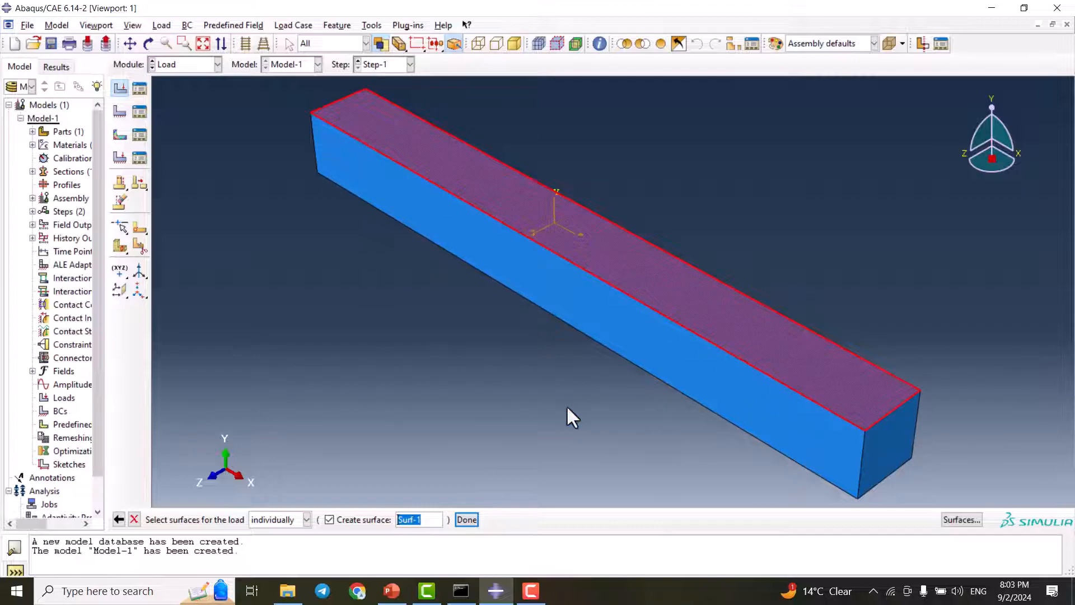
{"action": "left_click", "coordinate": [469, 521]}
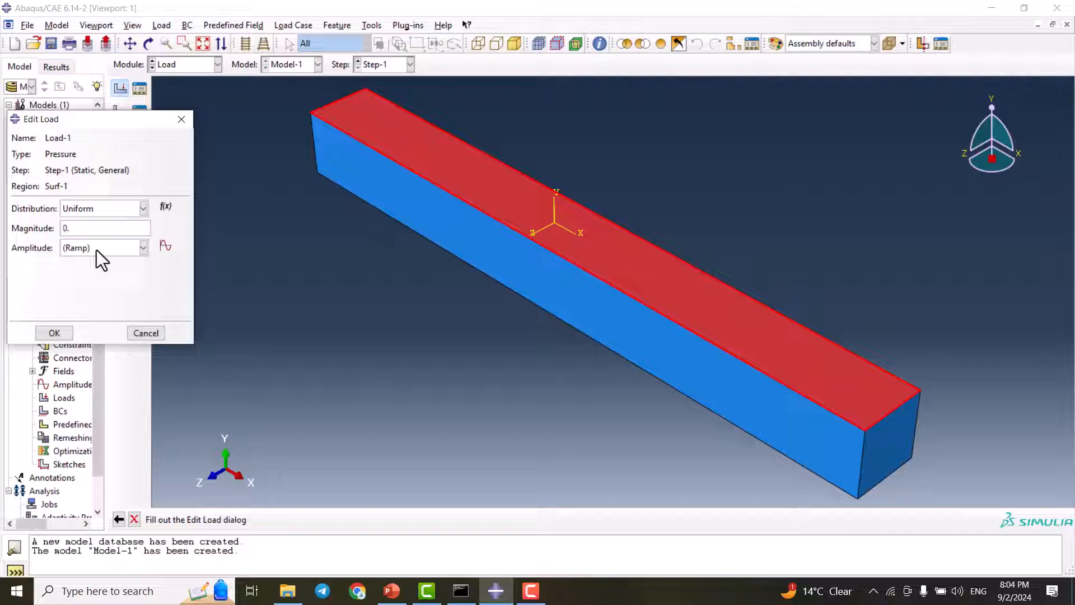
{"action": "left_click", "coordinate": [54, 332]}
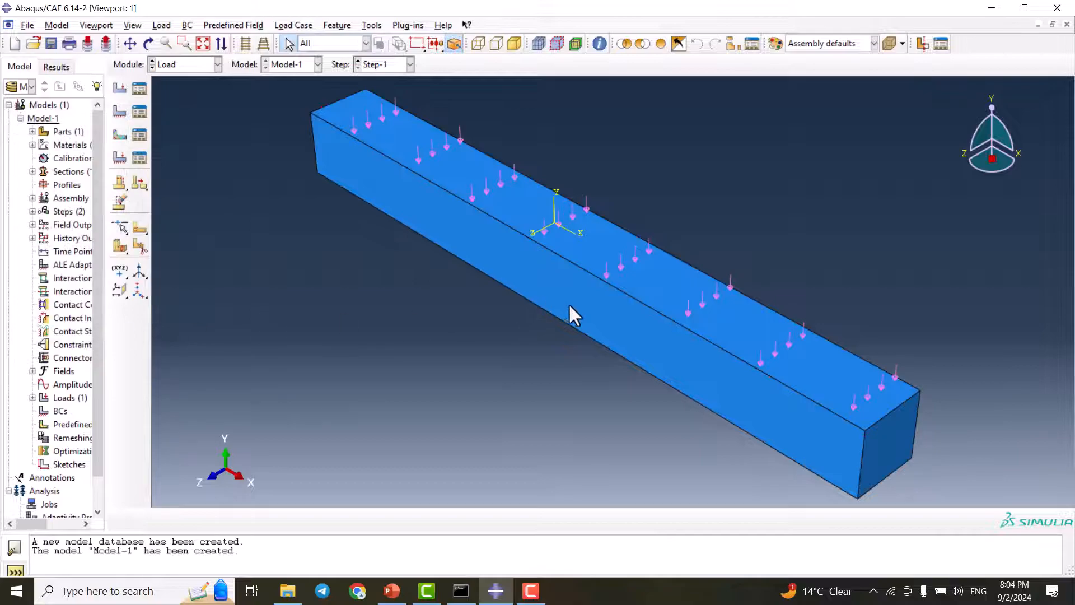
Start a mechanical boundary condition named Encastre in Step-1, using the Symmetry/Antisymmetry/Encastre type
{"action": "left_click", "coordinate": [120, 112]}
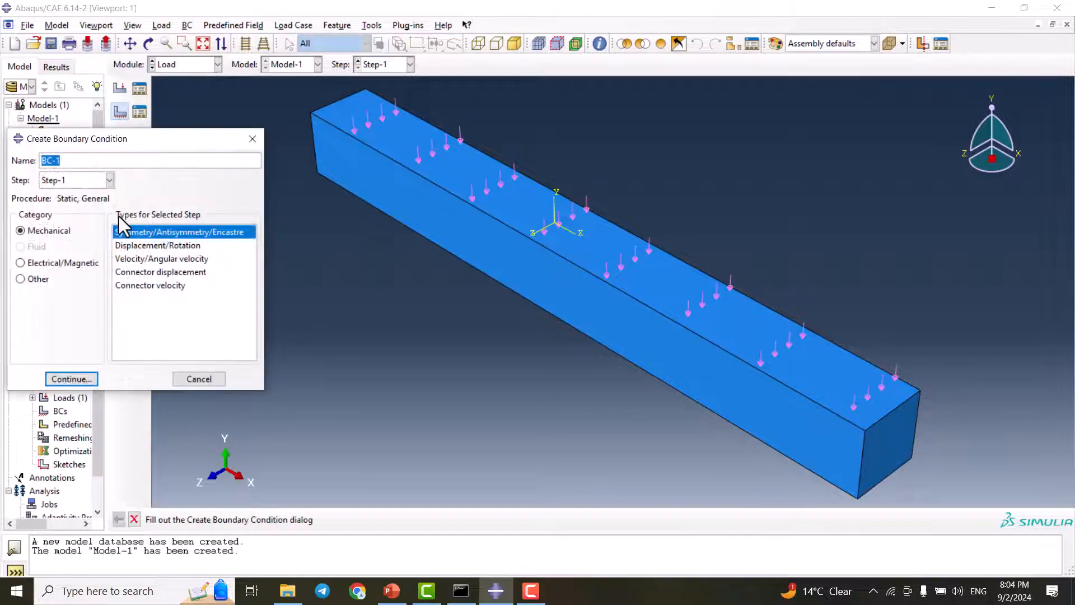
{"action": "type", "text": "Encastre"}
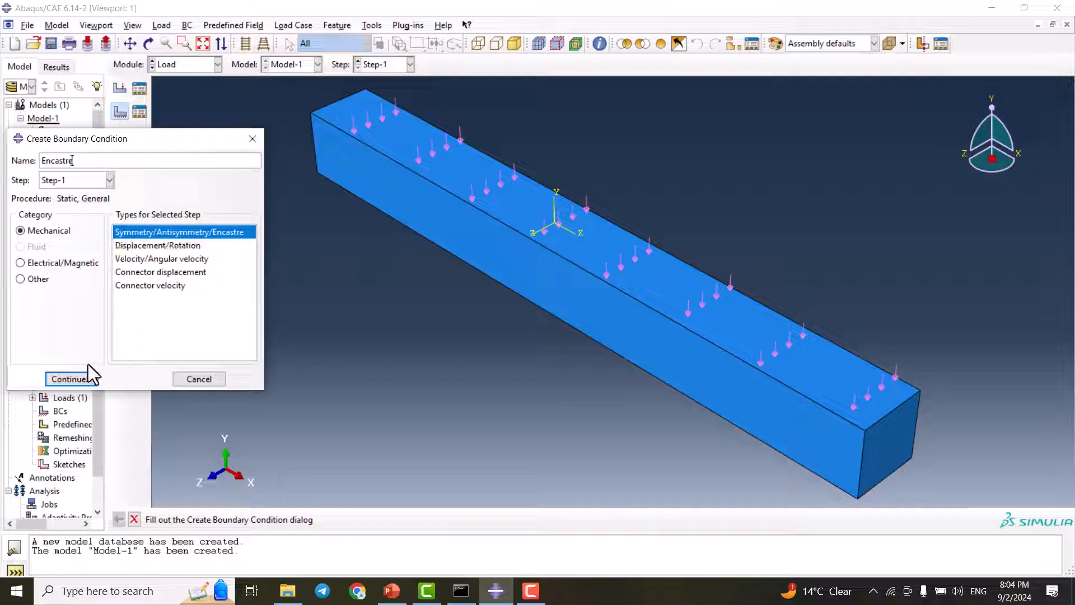
{"action": "left_click", "coordinate": [72, 379]}
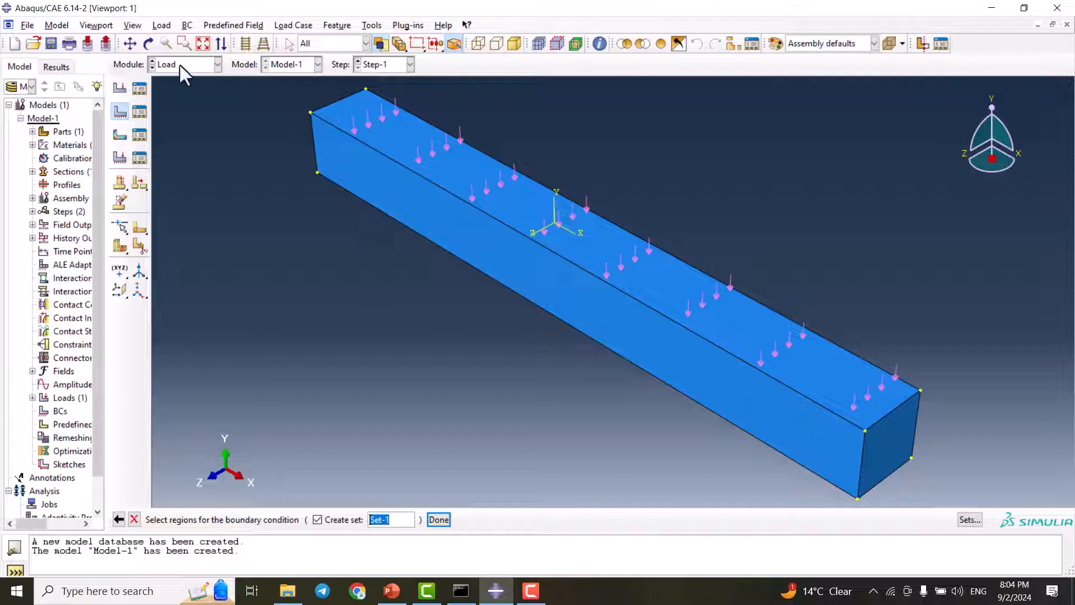
Fix the beam's end face at the far end with the ENCASTRE constraint, storing the region as Set-1
{"action": "left_click", "coordinate": [147, 46]}
{"action": "left_click_drag", "start_coordinate": [367, 185], "coordinate": [556, 312]}
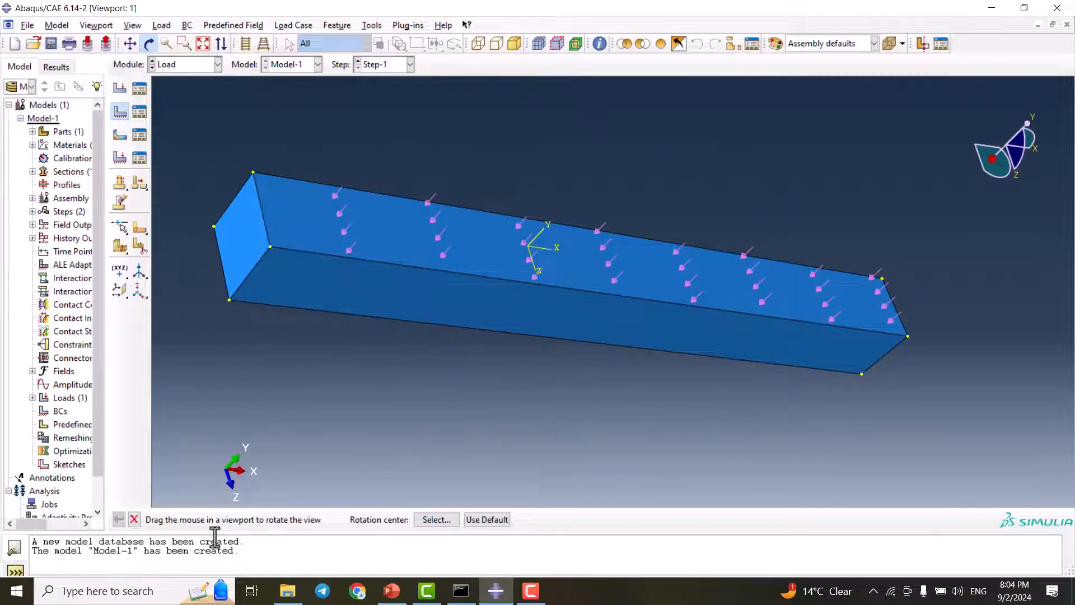
{"action": "key", "text": "Escape"}
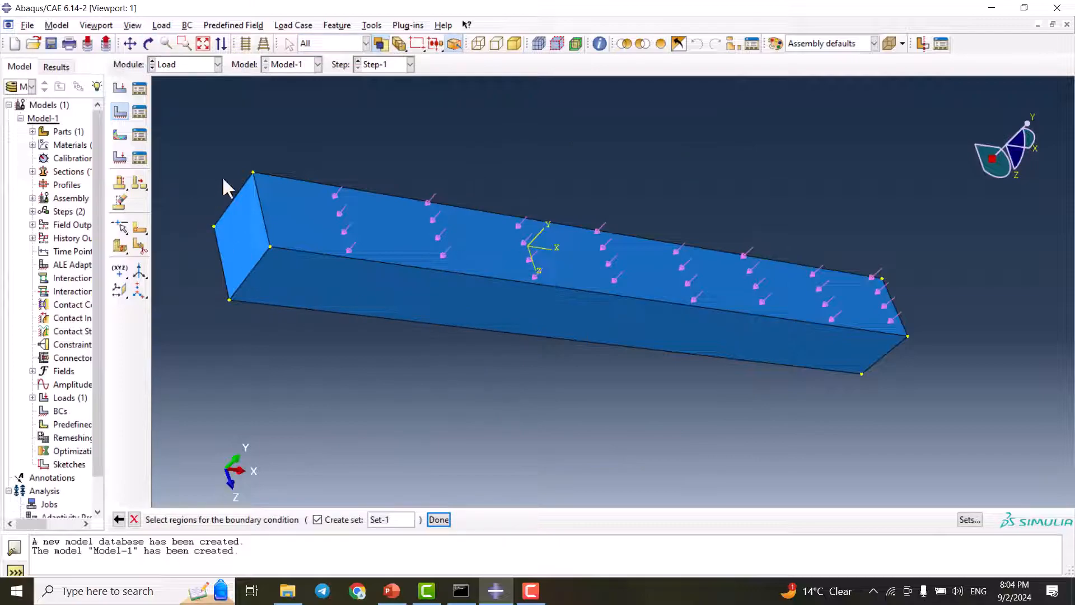
{"action": "left_click", "coordinate": [244, 231]}
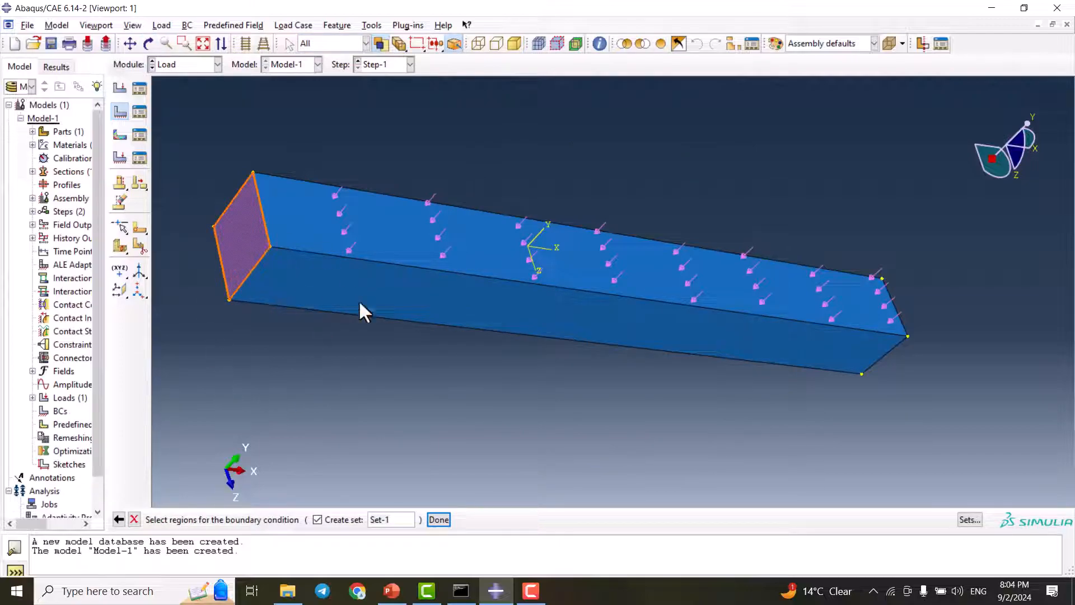
{"action": "left_click", "coordinate": [435, 522]}
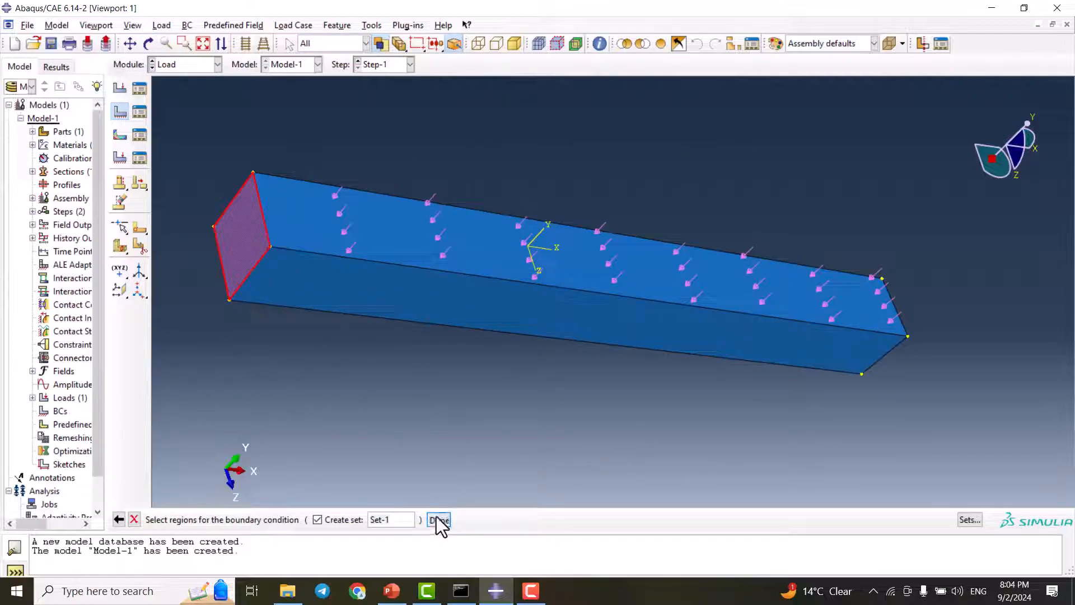
{"action": "left_click", "coordinate": [50, 382]}
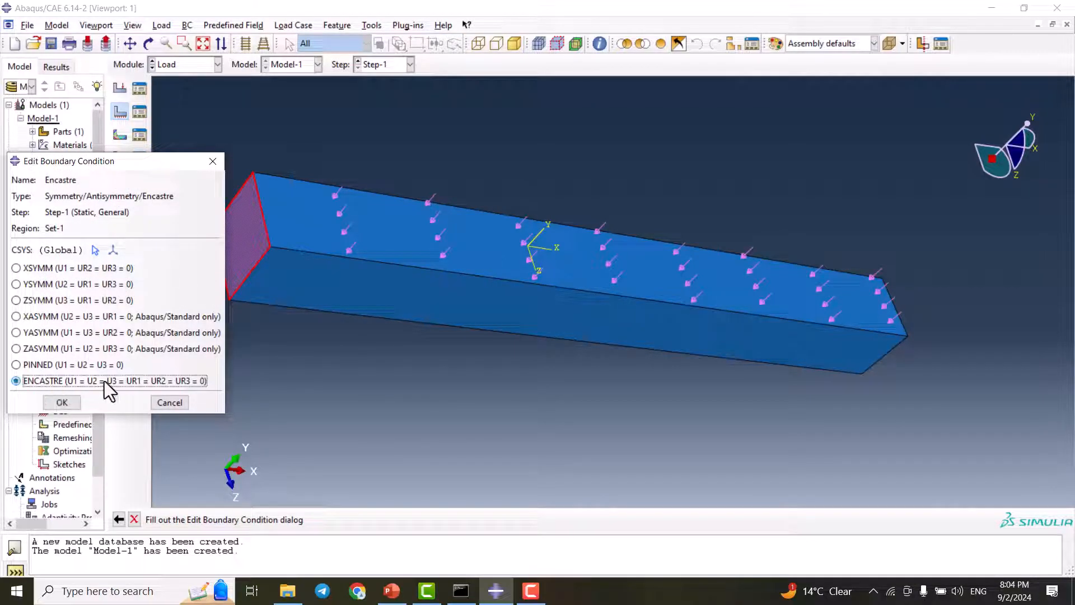
{"action": "left_click", "coordinate": [69, 404]}
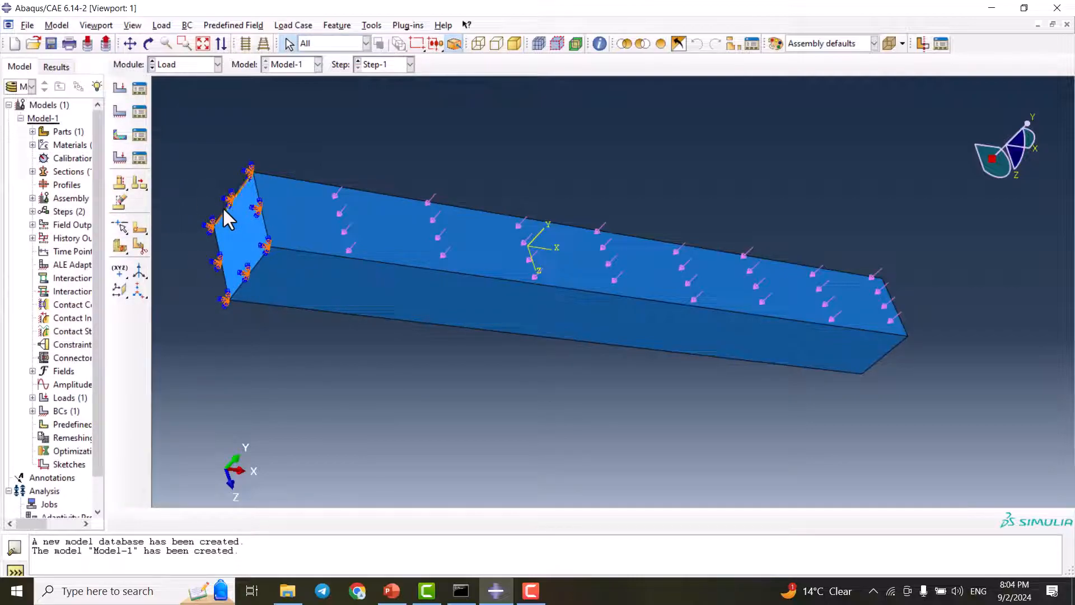
Show the Views toolbar and dock it beside the view manipulation tools
{"action": "left_click", "coordinate": [125, 26]}
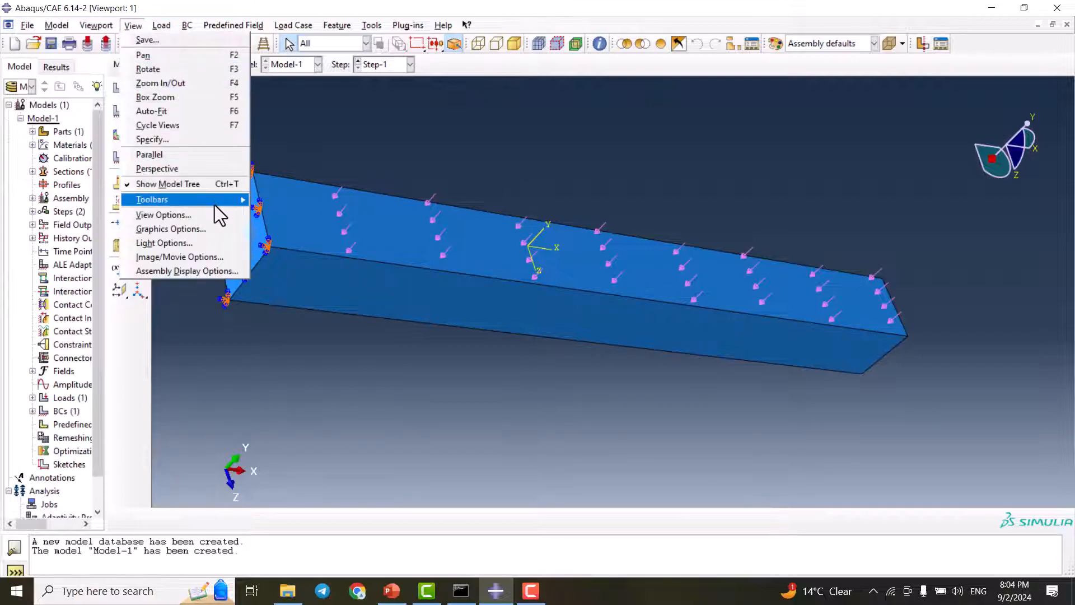
{"action": "mouse_move", "coordinate": [215, 205]}
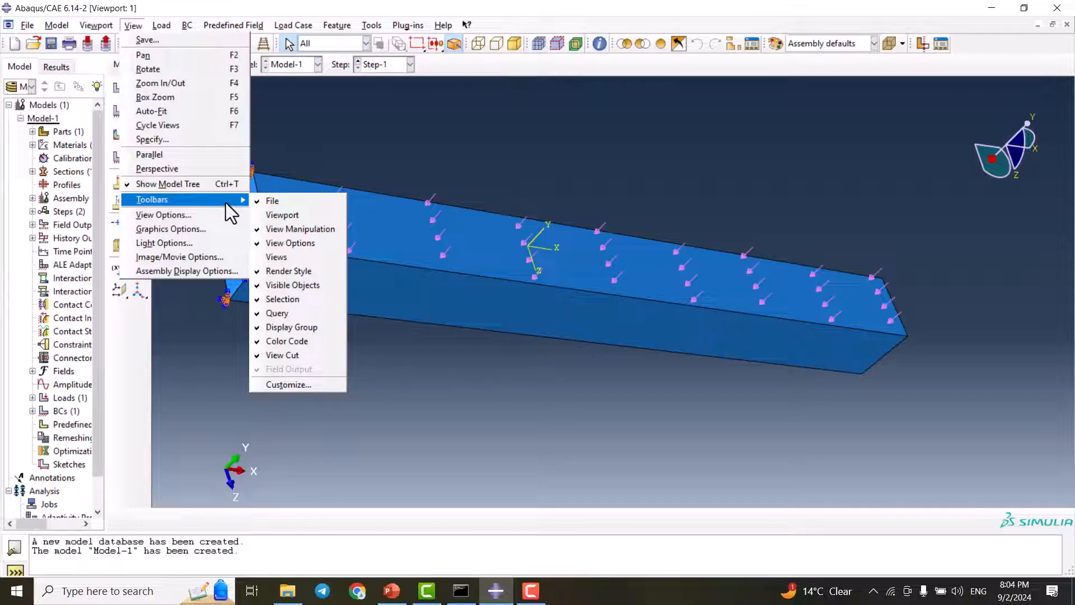
{"action": "left_click", "coordinate": [280, 256]}
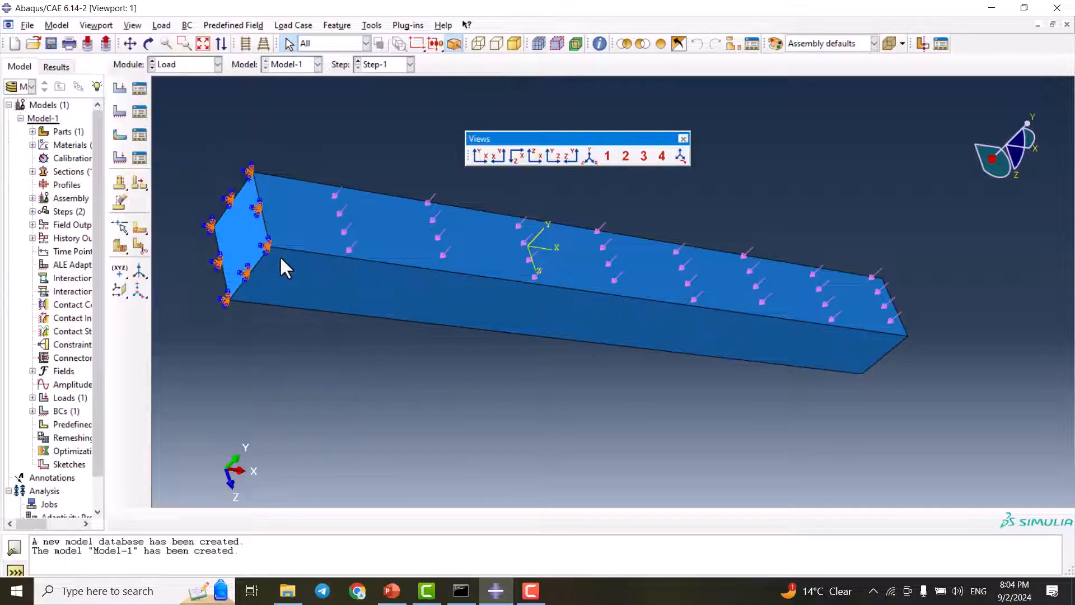
{"action": "left_click_drag", "start_coordinate": [528, 138], "coordinate": [514, 139]}
{"action": "left_click_drag", "start_coordinate": [493, 132], "coordinate": [252, 40]}
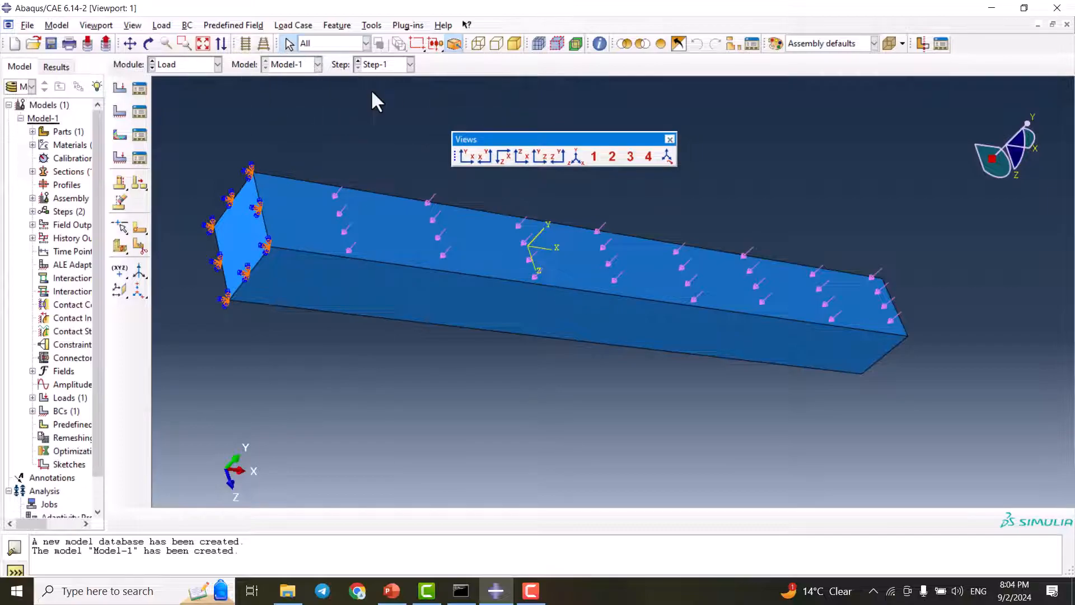
{"action": "left_click_drag", "start_coordinate": [505, 139], "coordinate": [253, 39]}
View the loaded beam in the isometric preset and in the preset showing the Y-Z plane
{"action": "left_click", "coordinate": [353, 47]}
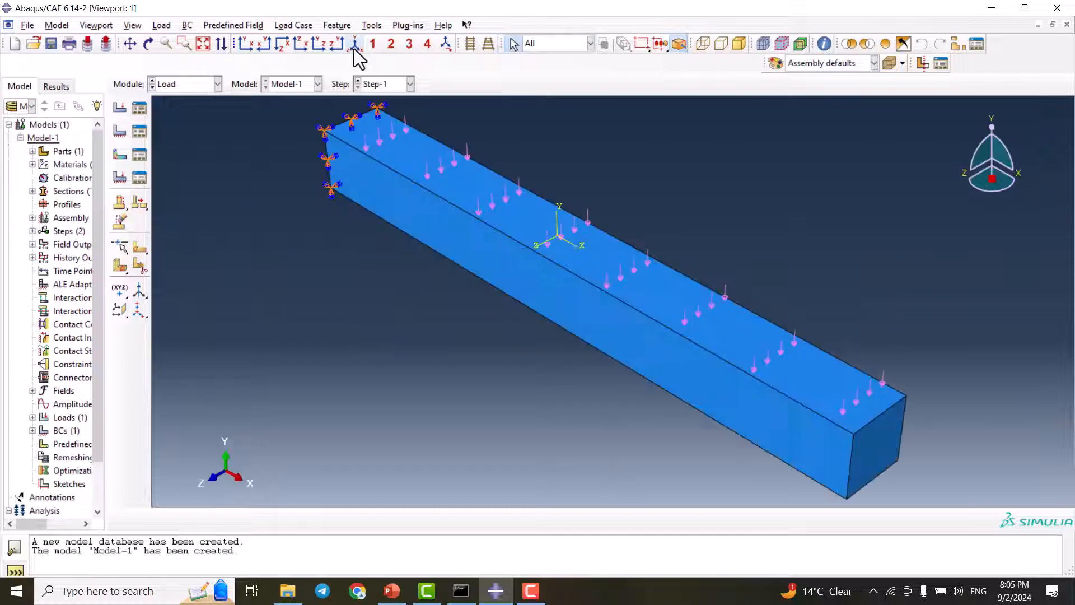
{"action": "left_click", "coordinate": [311, 45]}
{"action": "left_click", "coordinate": [319, 44]}
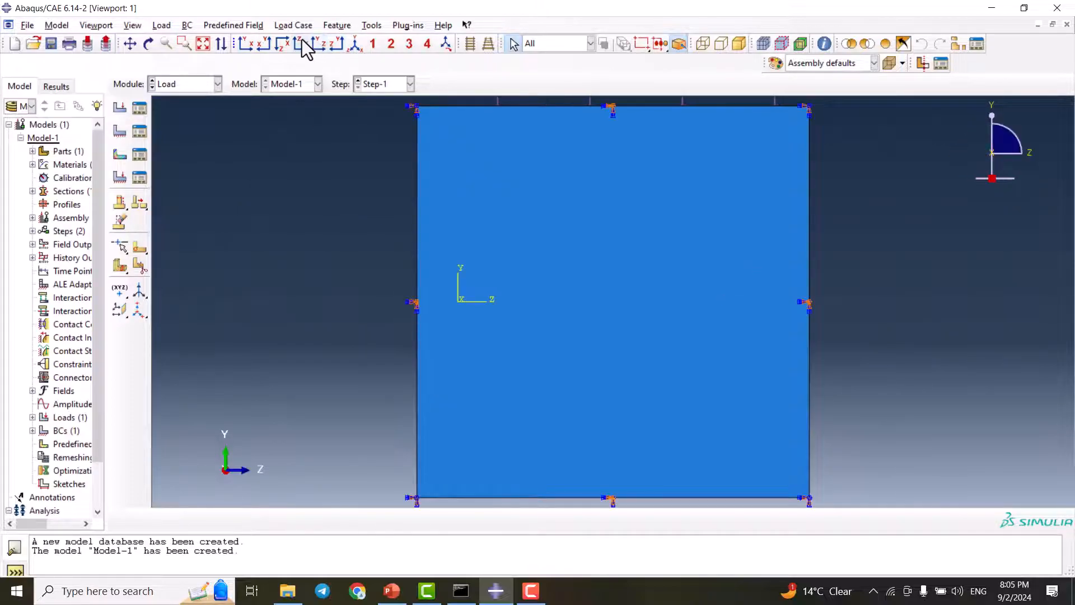
Inspect the loaded and fixed beam from the remaining orthographic preset views, finishing in an angled 3D view
{"action": "left_click", "coordinate": [302, 44]}
{"action": "left_click", "coordinate": [276, 44]}
{"action": "left_click", "coordinate": [264, 43]}
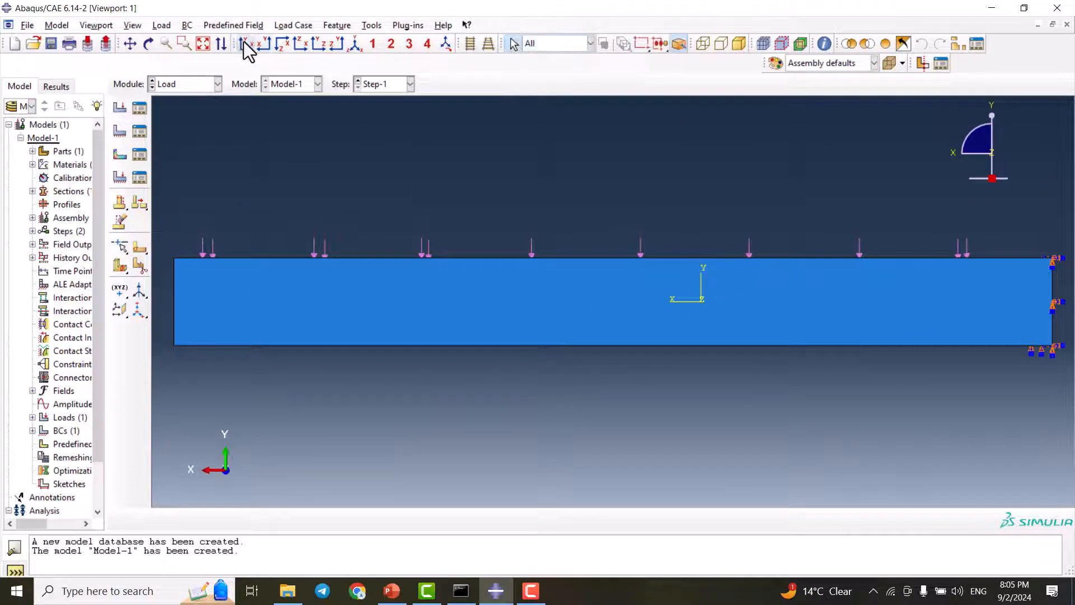
{"action": "left_click", "coordinate": [245, 43]}
{"action": "left_click", "coordinate": [355, 44]}
{"action": "left_click", "coordinate": [391, 45]}
Switch to the Mesh module and make the Cantilever part, instead of the assembly, the object for meshing
{"action": "left_click", "coordinate": [191, 86]}
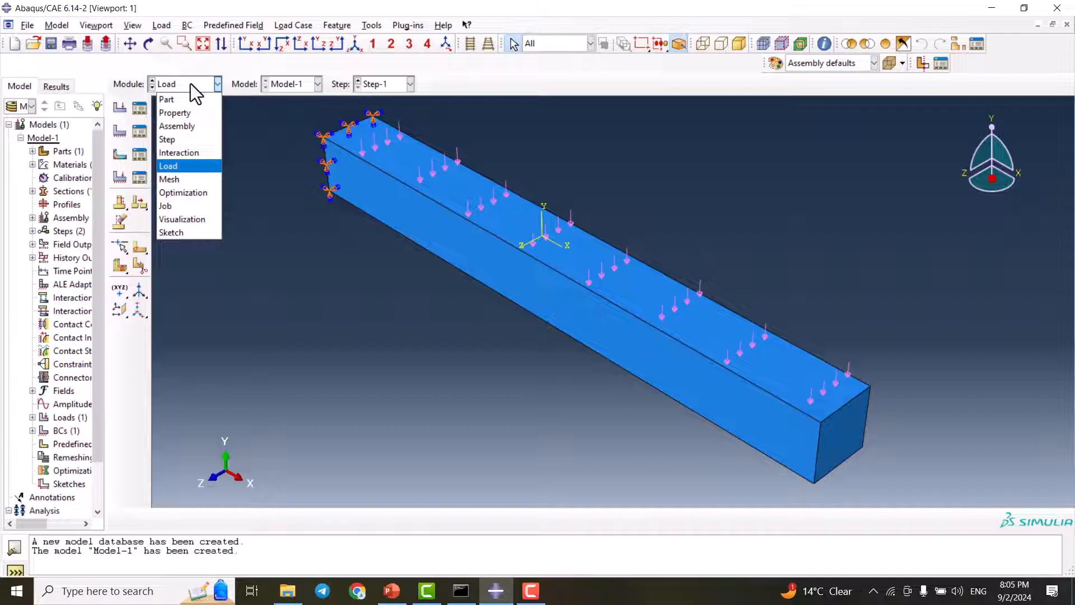
{"action": "left_click", "coordinate": [190, 179]}
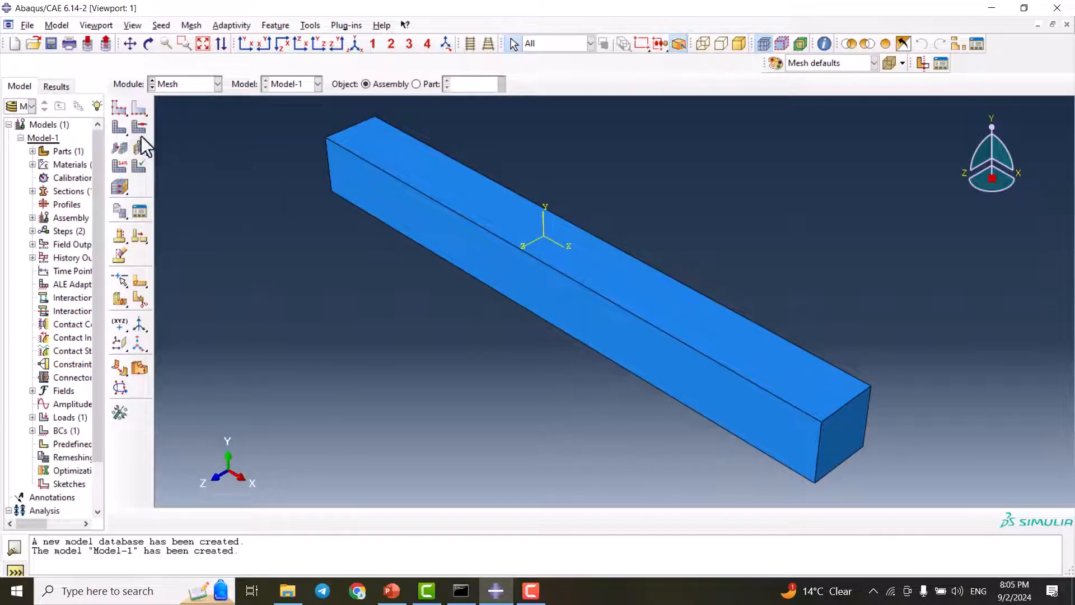
{"action": "left_click", "coordinate": [119, 106]}
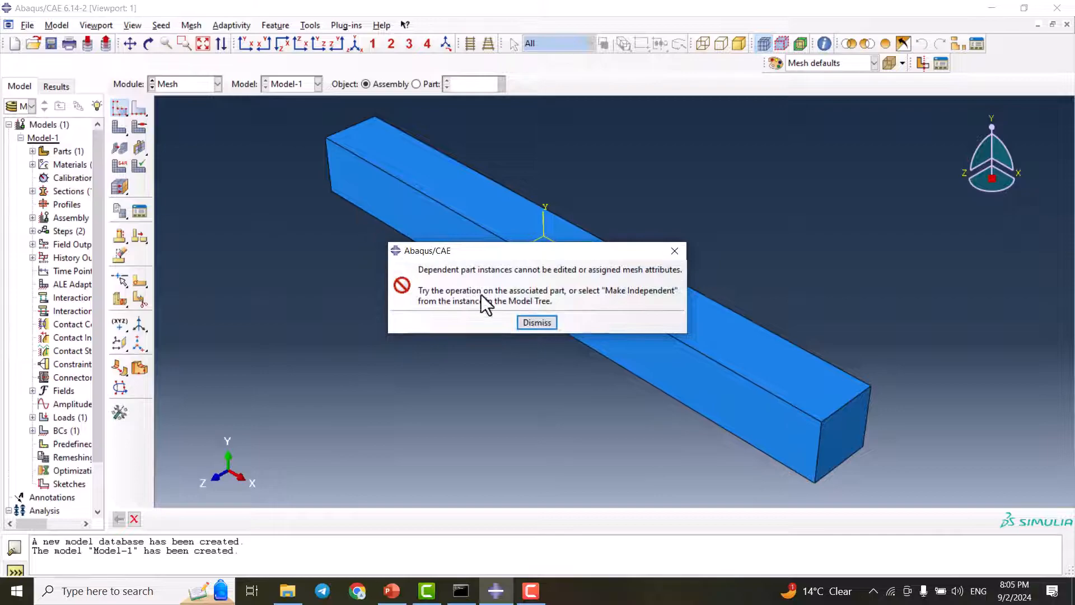
{"action": "left_click", "coordinate": [538, 320]}
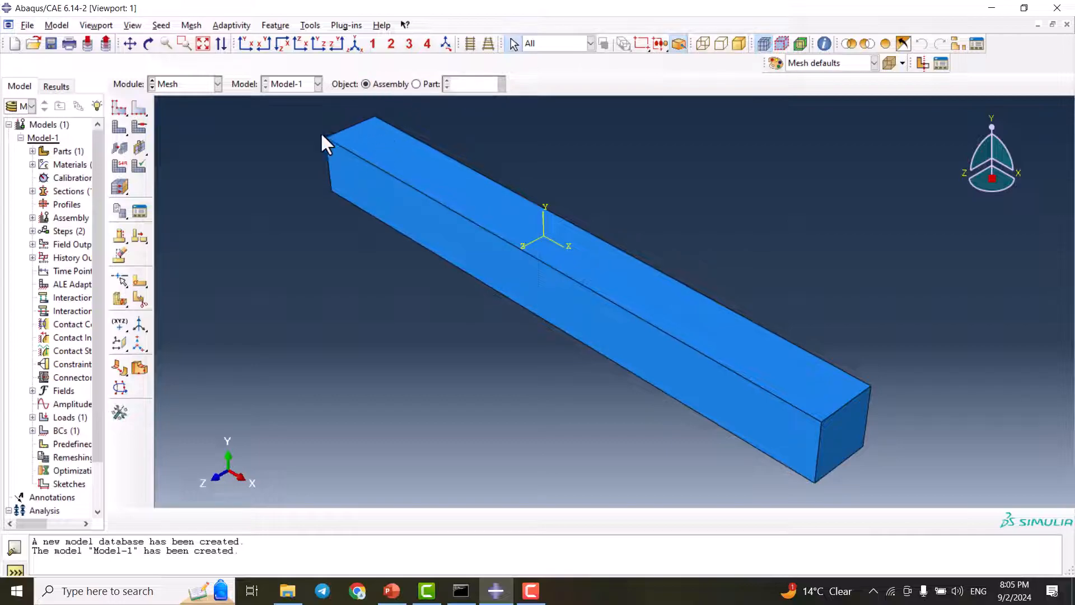
{"action": "left_click", "coordinate": [417, 84]}
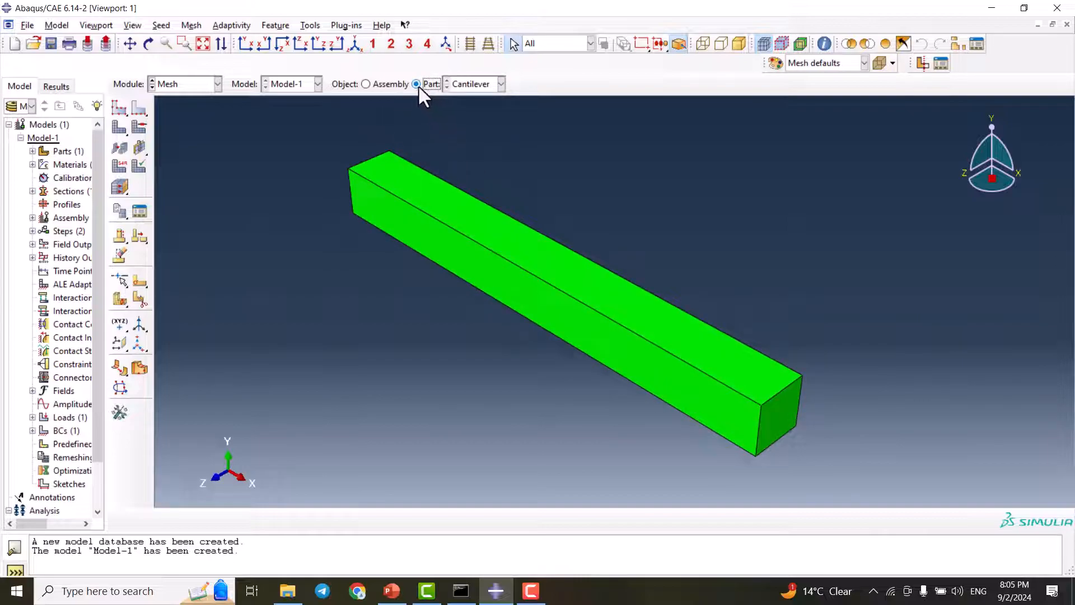
{"action": "scroll", "coordinate": [473, 248], "scroll_direction": "up", "scroll_amount": 1}
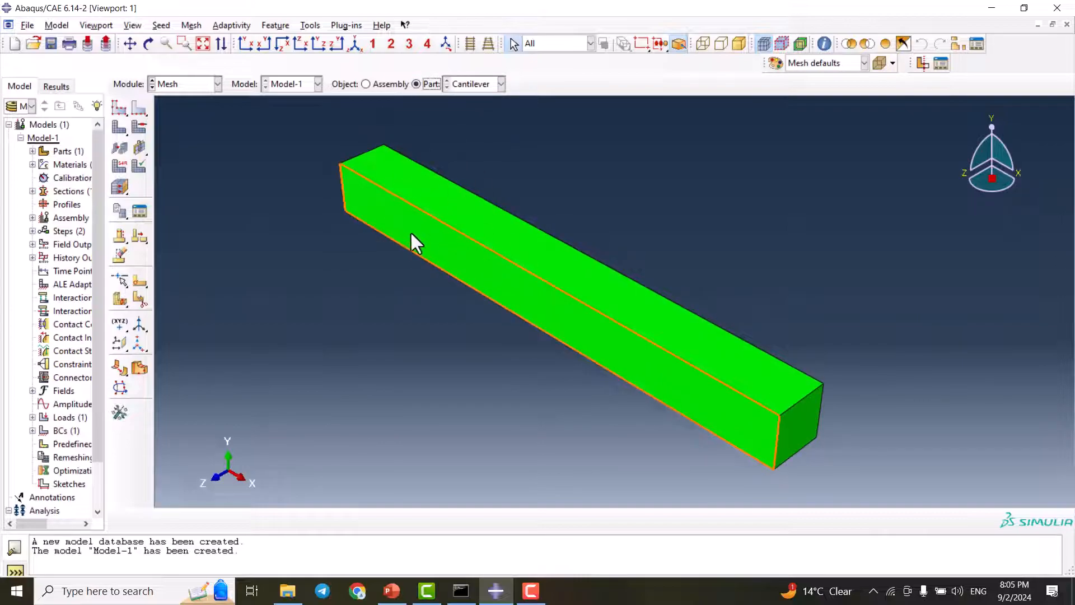
Seed the Cantilever part with an approximate global size of 1.5
{"action": "left_click", "coordinate": [118, 110]}
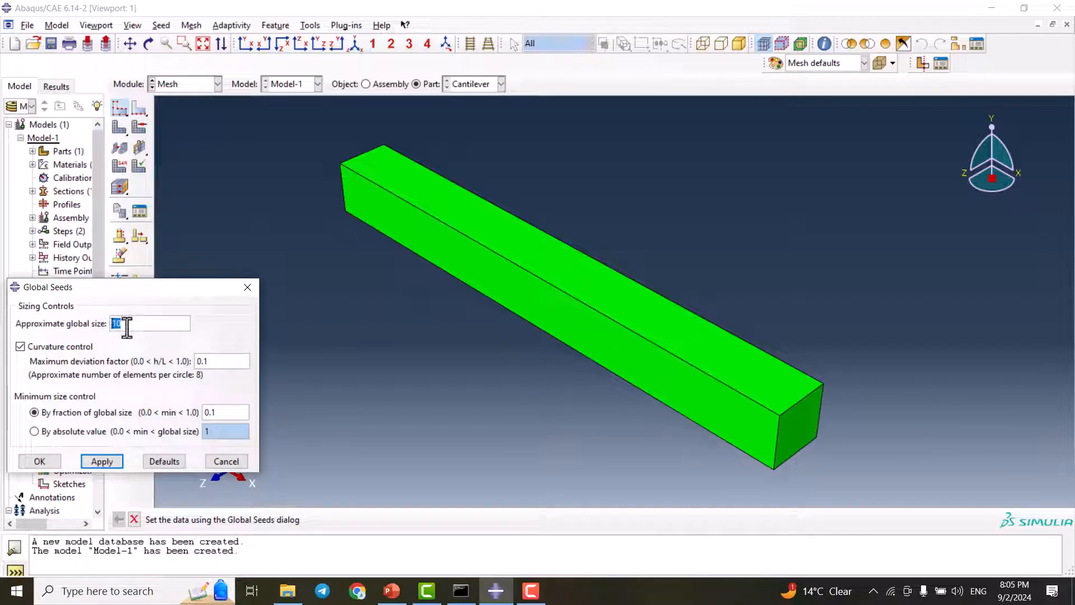
{"action": "type", "text": "1.5"}
{"action": "left_click", "coordinate": [101, 466]}
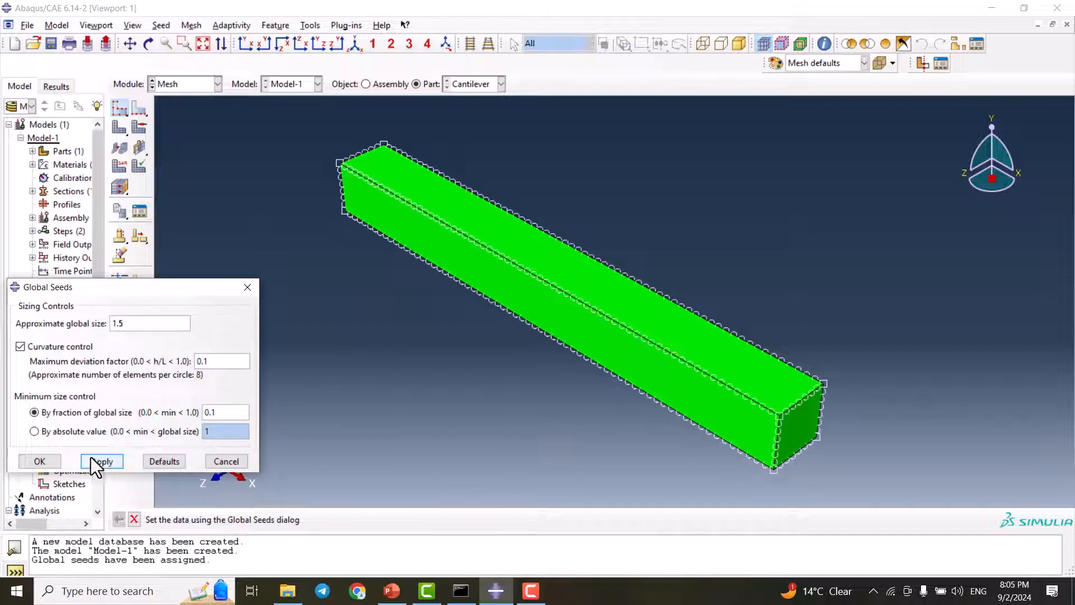
{"action": "left_click", "coordinate": [48, 463]}
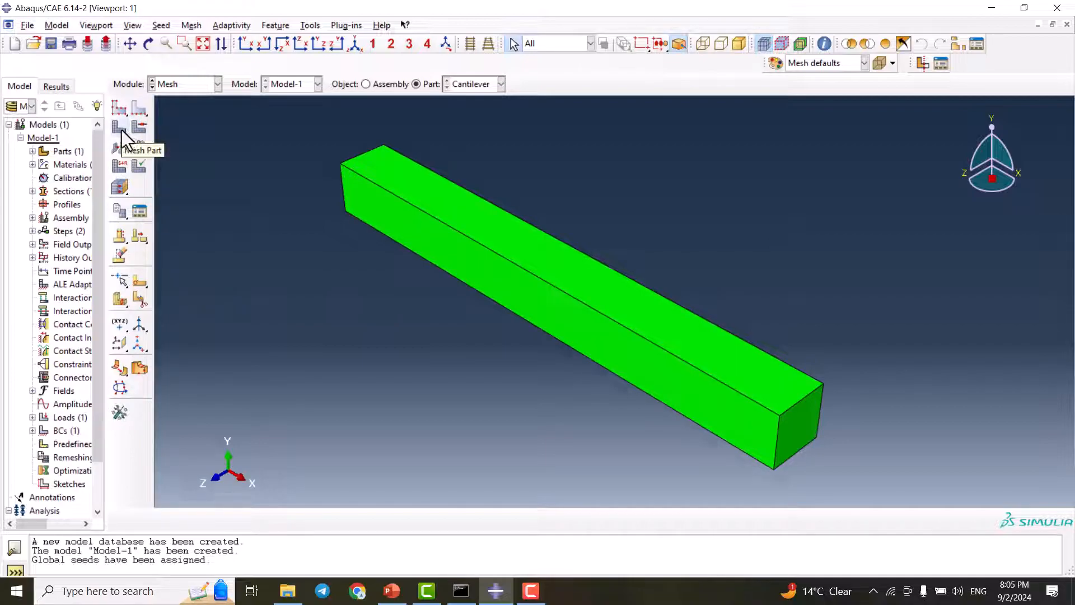
Generate the mesh on the Cantilever part and inspect its elements
{"action": "left_click", "coordinate": [122, 130]}
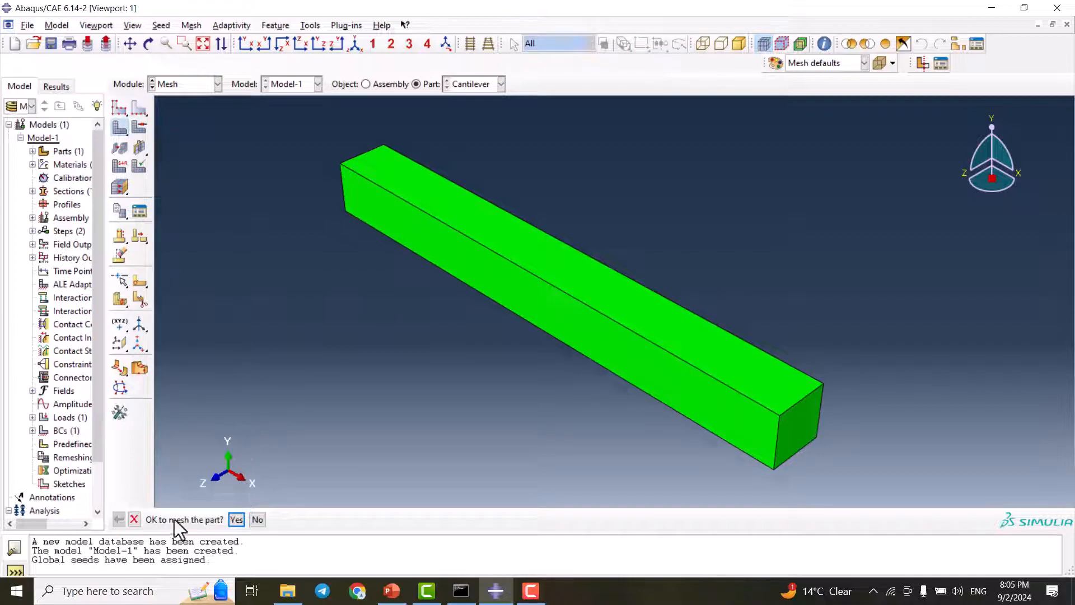
{"action": "left_click", "coordinate": [236, 520]}
{"action": "scroll", "coordinate": [750, 400], "scroll_direction": "up", "scroll_amount": 2}
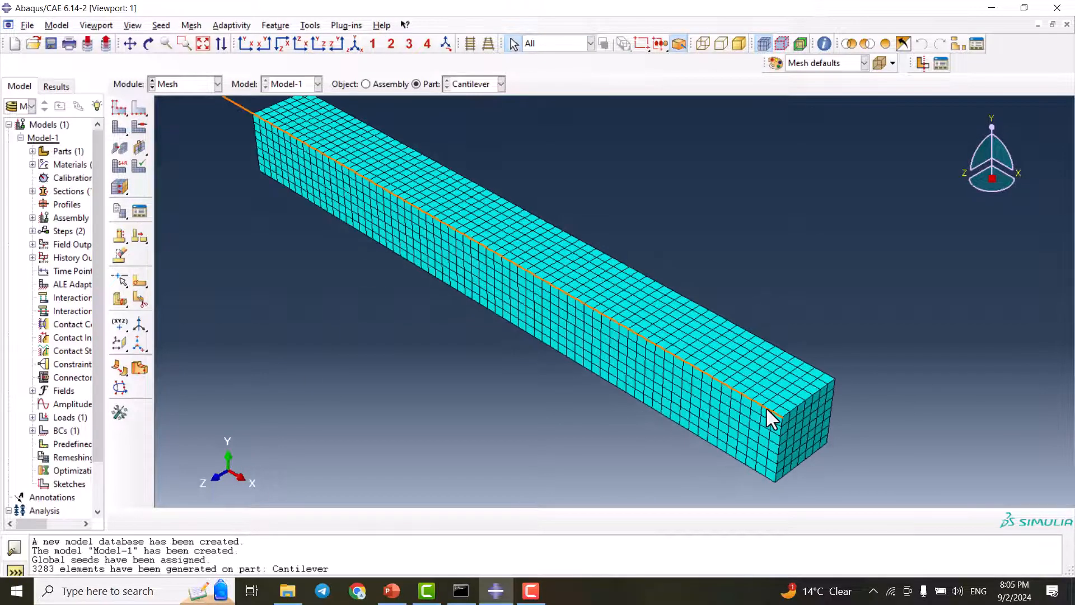
{"action": "scroll", "coordinate": [769, 417], "scroll_direction": "up", "scroll_amount": 3}
{"action": "scroll", "coordinate": [812, 411], "scroll_direction": "down", "scroll_amount": 3}
{"action": "scroll", "coordinate": [795, 396], "scroll_direction": "down", "scroll_amount": 3}
{"action": "scroll", "coordinate": [650, 332], "scroll_direction": "up", "scroll_amount": 3}
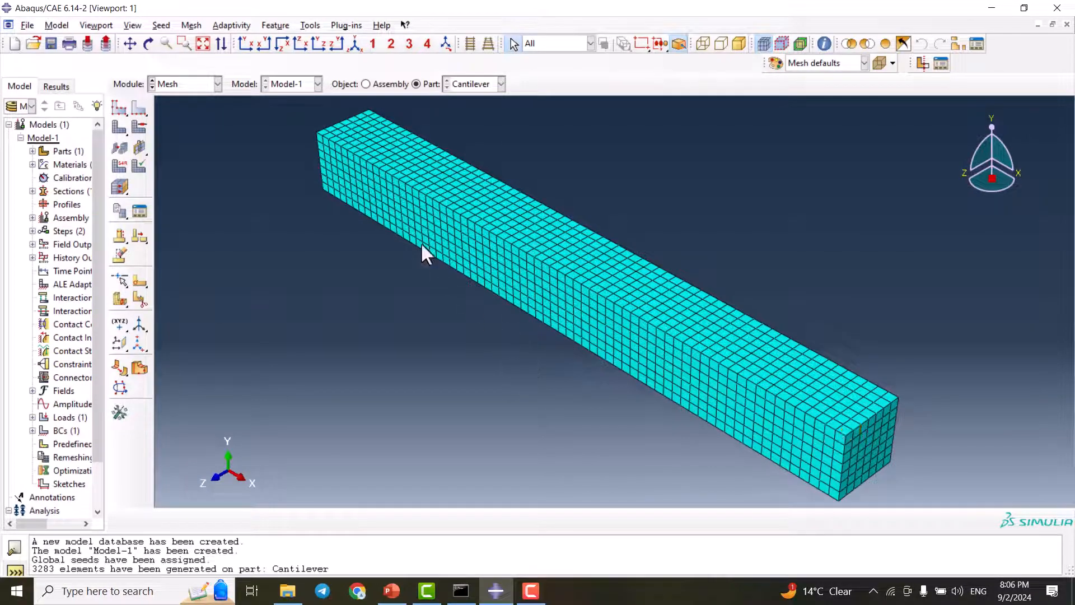
In the Job module, create a full analysis job named CantileverBeam from Model-1 with the default settings
{"action": "left_click", "coordinate": [201, 85]}
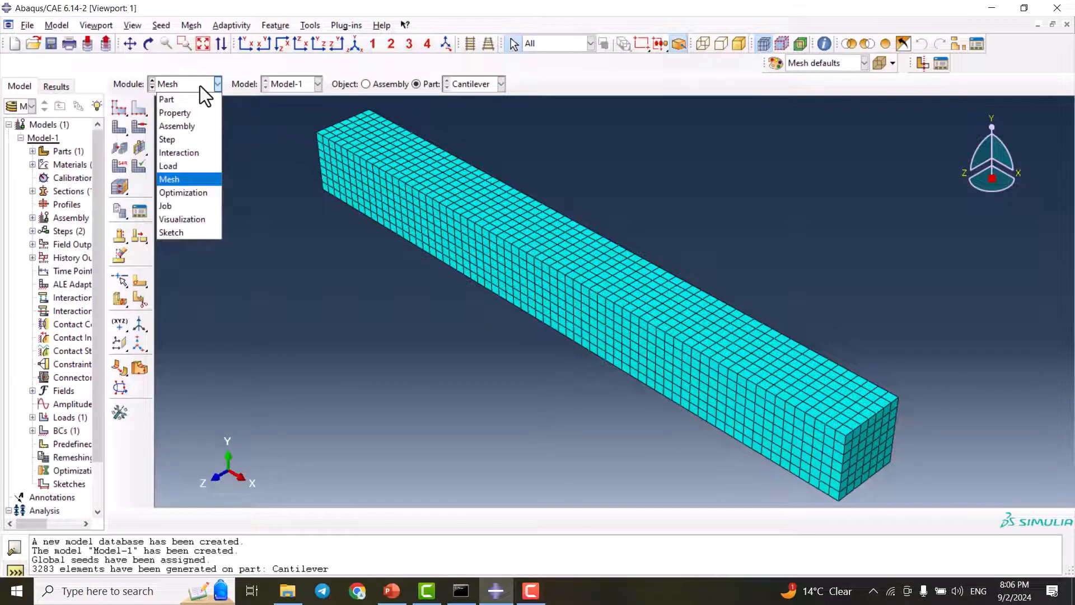
{"action": "left_click", "coordinate": [193, 206]}
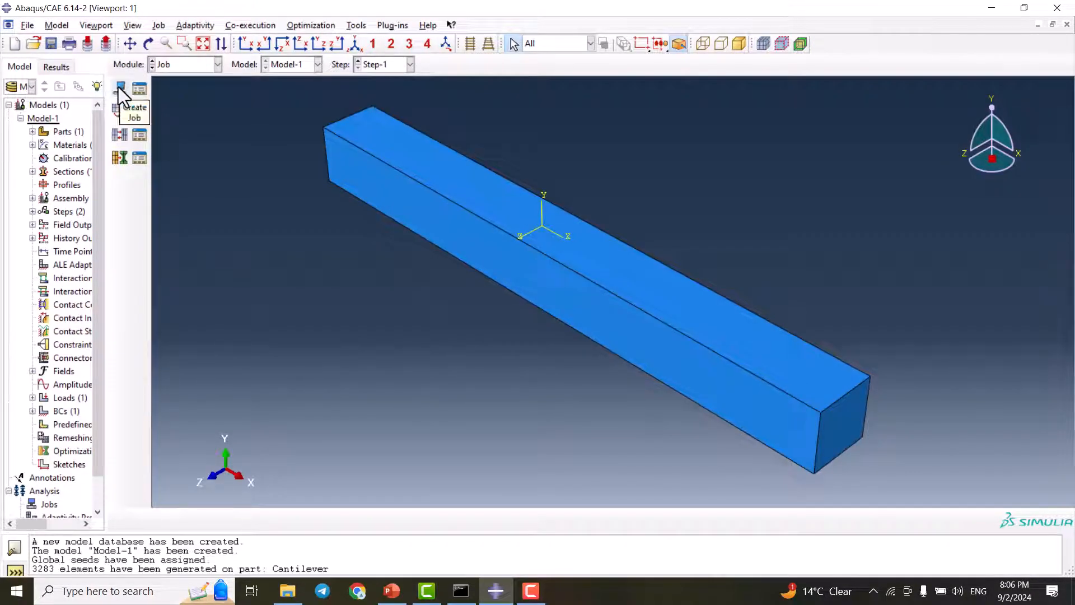
{"action": "left_click", "coordinate": [120, 90]}
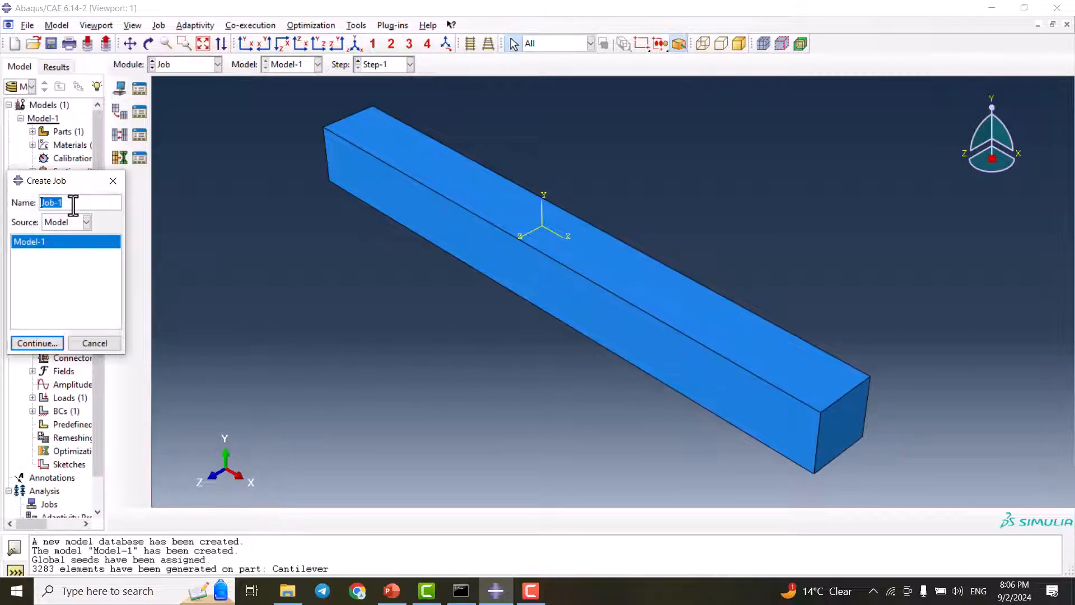
{"action": "type", "text": "CantileverBeam"}
{"action": "left_click", "coordinate": [46, 342]}
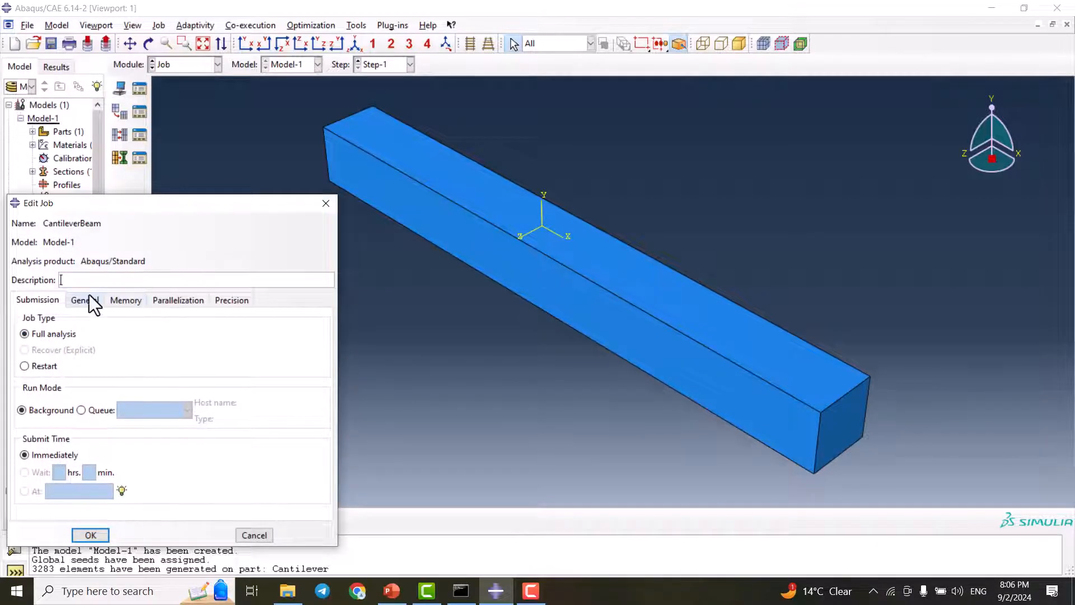
{"action": "left_click", "coordinate": [90, 535]}
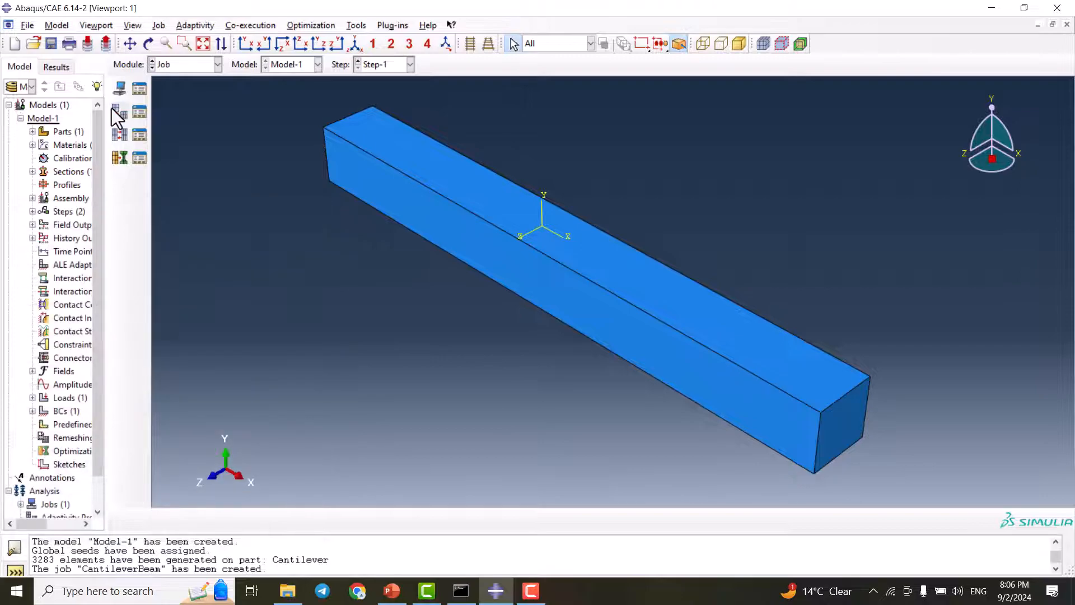
Submit the CantileverBeam job for analysis and monitor its run until it completes
{"action": "left_click", "coordinate": [139, 88]}
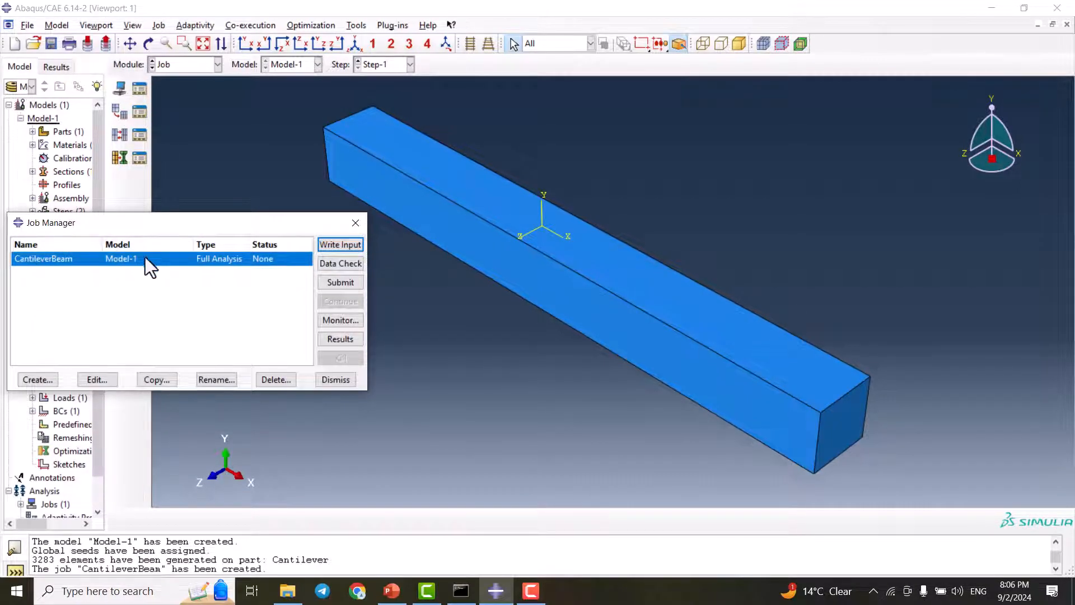
{"action": "left_click", "coordinate": [338, 284]}
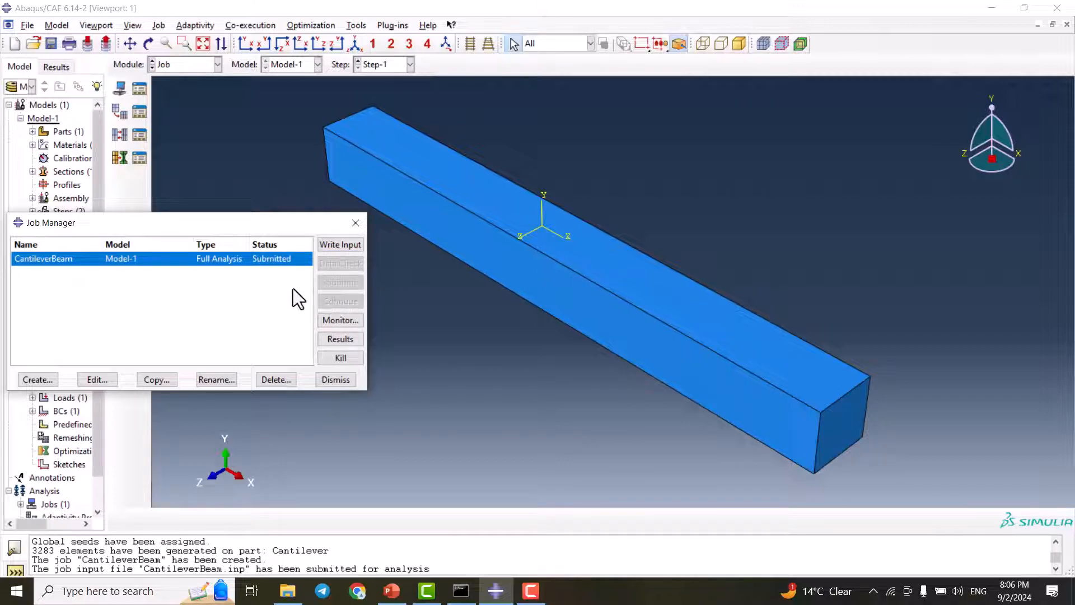
{"action": "left_click", "coordinate": [338, 320]}
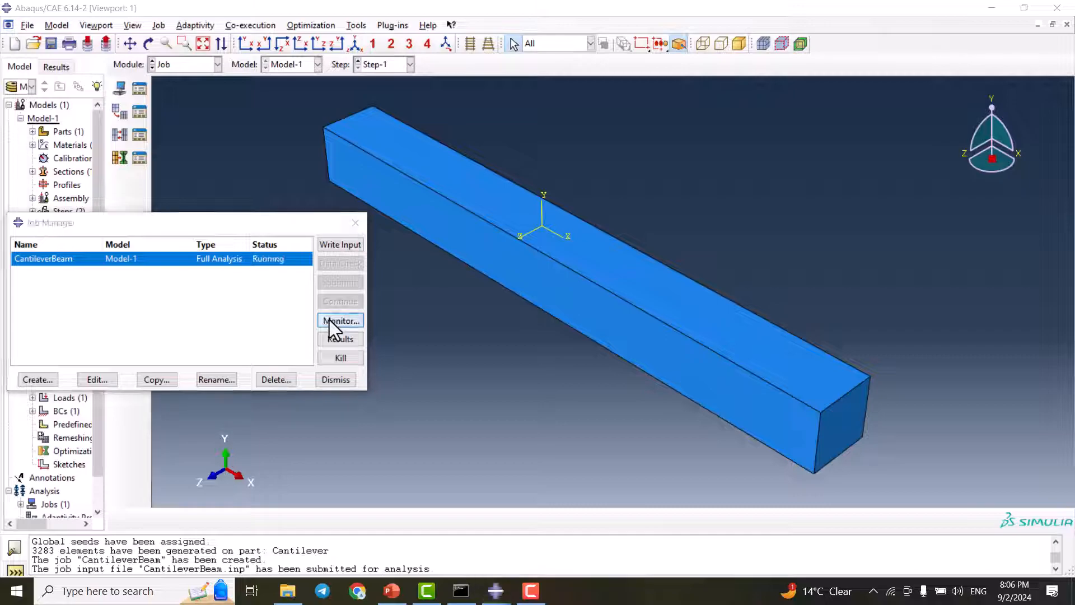
{"action": "left_click_drag", "start_coordinate": [244, 72], "coordinate": [348, 60]}
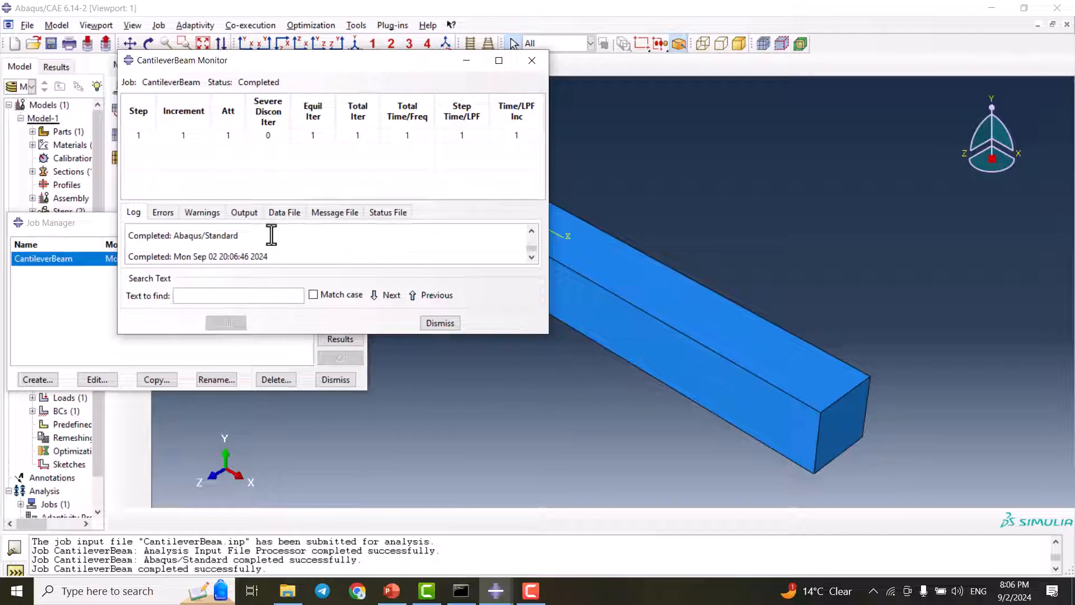
{"action": "left_click", "coordinate": [434, 321]}
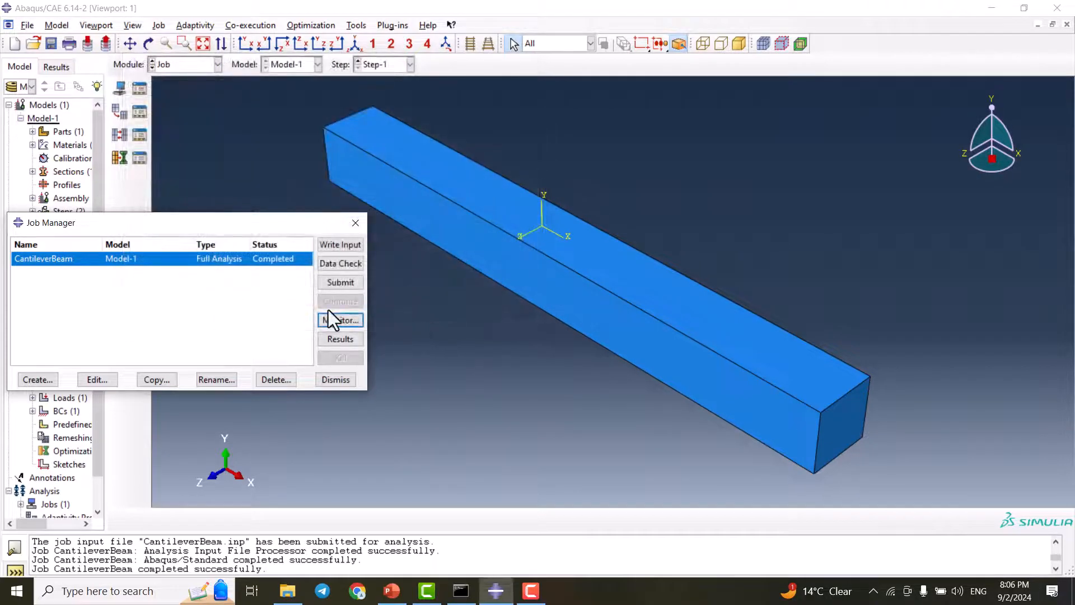
Open the results of the CantileverBeam job and plot the Mises stress contours on the deformed shape
{"action": "left_click", "coordinate": [339, 340]}
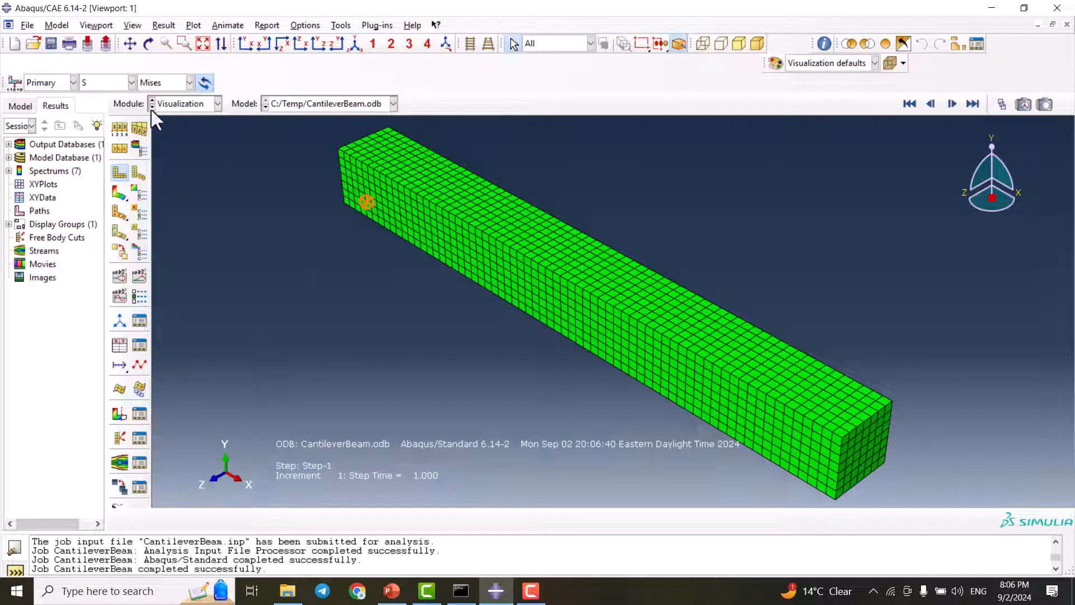
{"action": "left_click", "coordinate": [119, 192]}
{"action": "scroll", "coordinate": [398, 199], "scroll_direction": "up", "scroll_amount": 3}
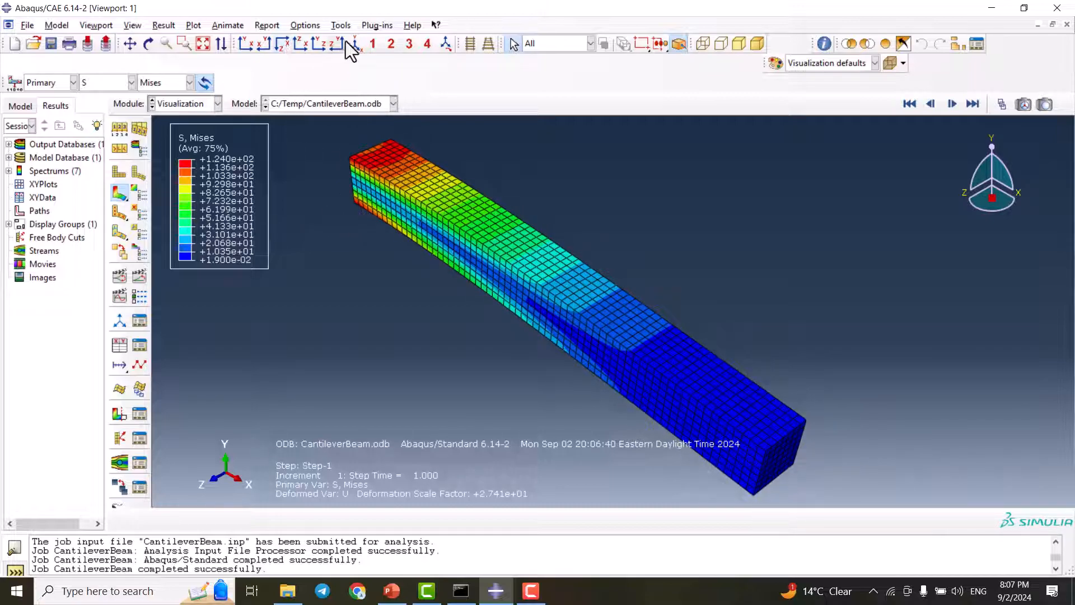
Examine the Mises stress contours on the deformed beam by rotating it and using the end, top and side preset views
{"action": "left_click", "coordinate": [149, 44]}
{"action": "left_click_drag", "start_coordinate": [535, 342], "coordinate": [604, 260]}
{"action": "left_click_drag", "start_coordinate": [775, 392], "coordinate": [661, 297]}
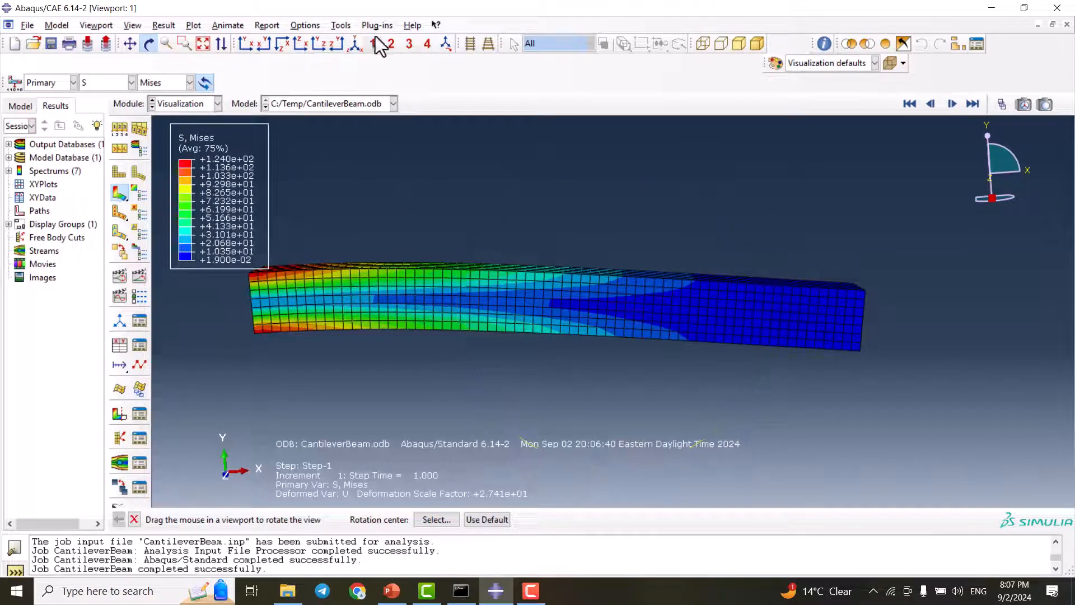
{"action": "left_click", "coordinate": [337, 43]}
{"action": "left_click", "coordinate": [315, 43]}
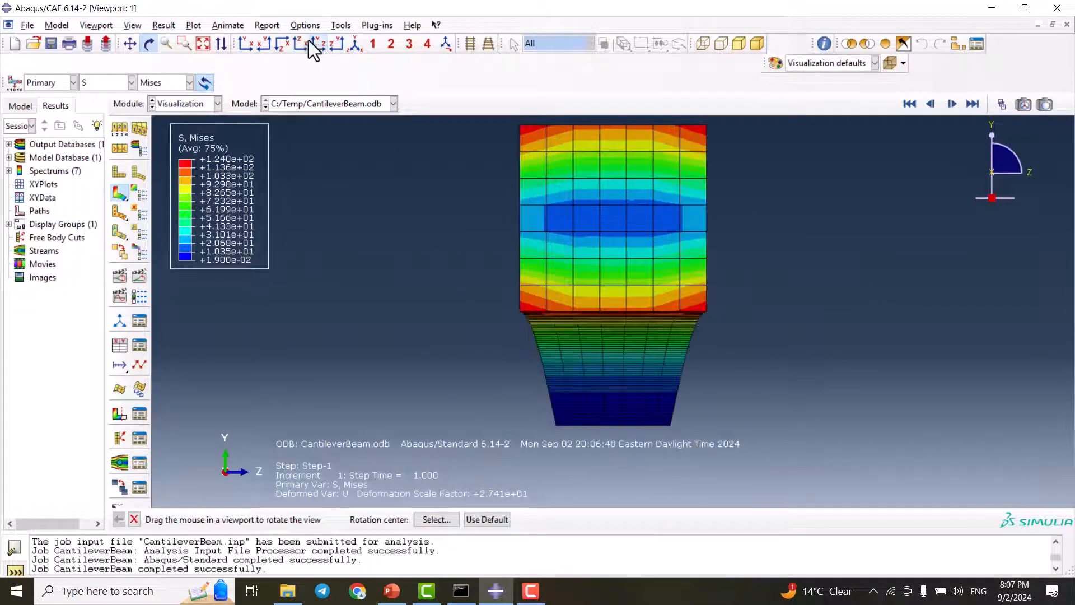
{"action": "left_click", "coordinate": [286, 43]}
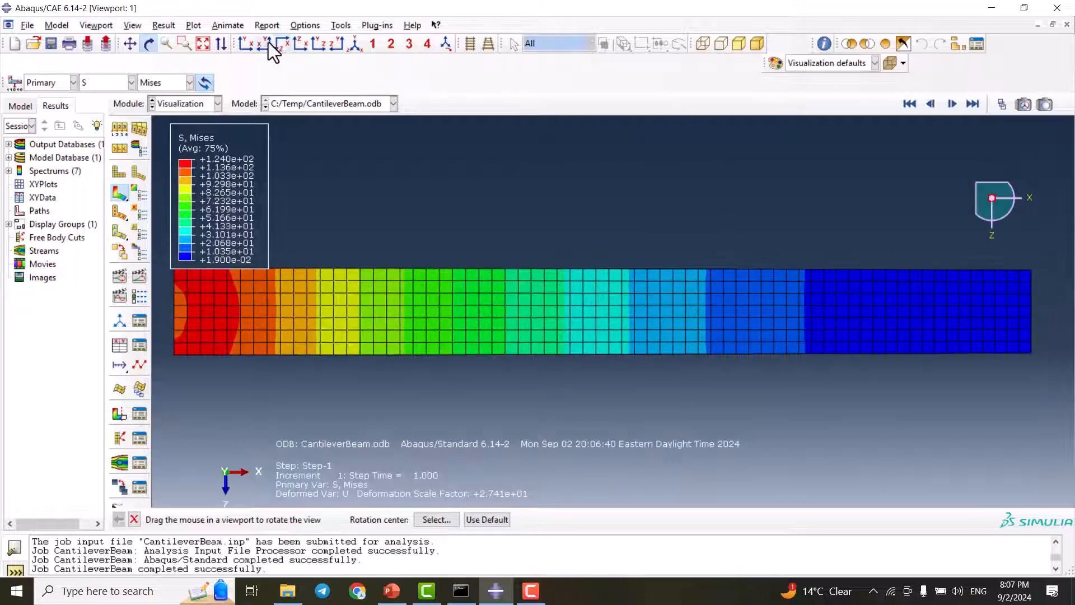
{"action": "left_click", "coordinate": [264, 43]}
{"action": "left_click_drag", "start_coordinate": [570, 216], "coordinate": [662, 267]}
{"action": "left_click_drag", "start_coordinate": [670, 446], "coordinate": [666, 308]}
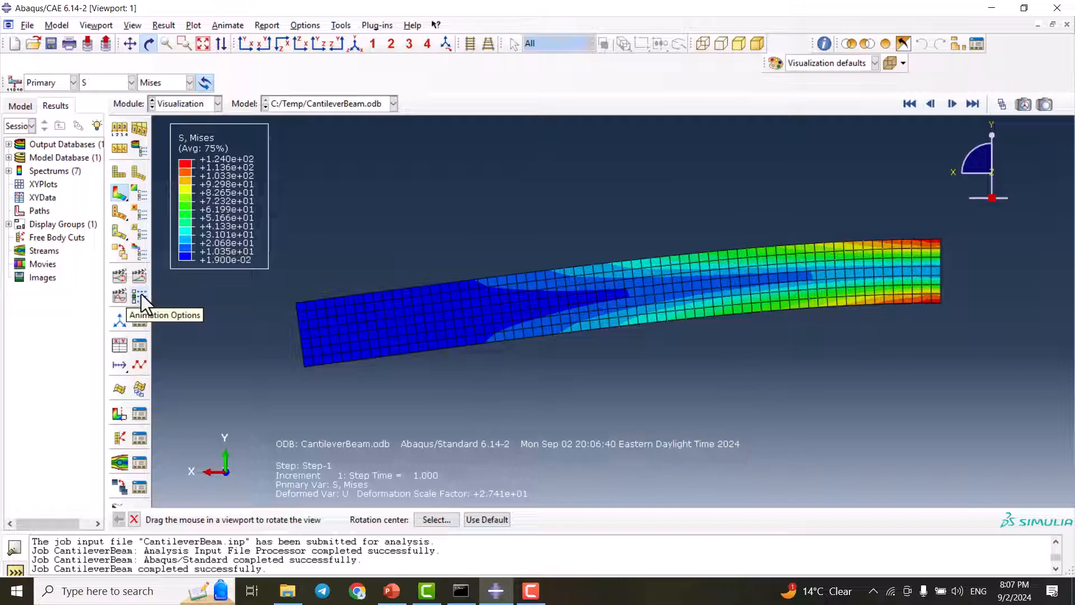
Reduce the animation frame rate to slightly below the middle of its range and play the time history animation
{"action": "left_click", "coordinate": [141, 294]}
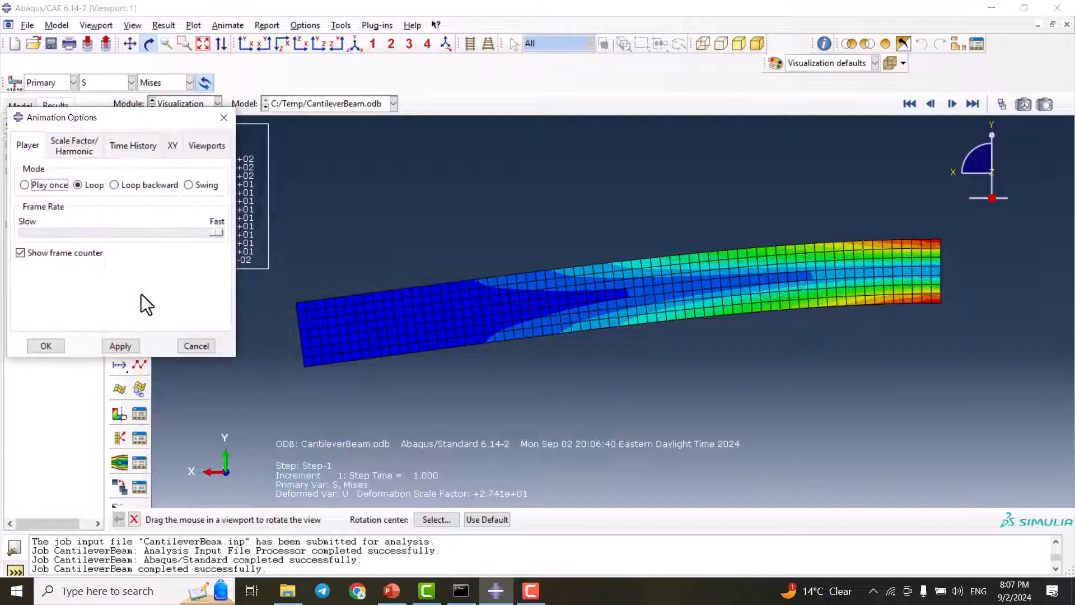
{"action": "left_click", "coordinate": [211, 233]}
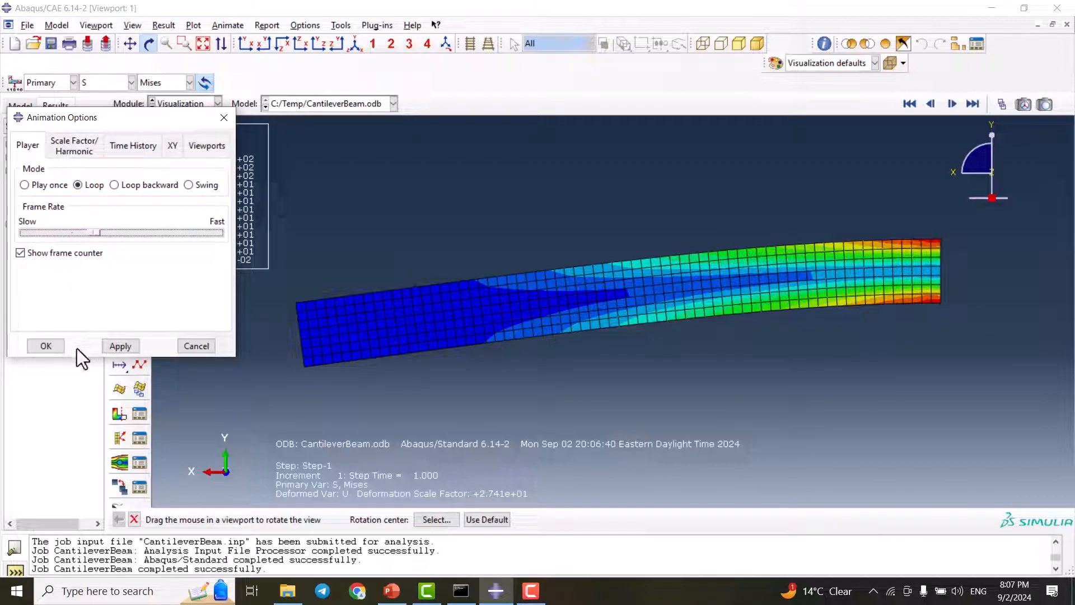
{"action": "left_click", "coordinate": [38, 346]}
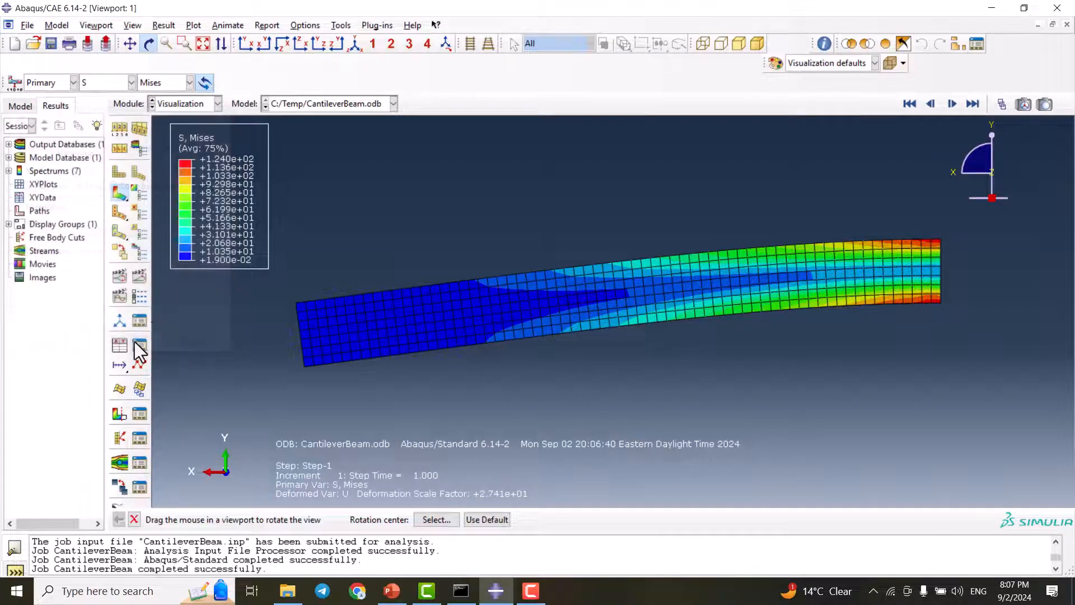
{"action": "left_click", "coordinate": [142, 274]}
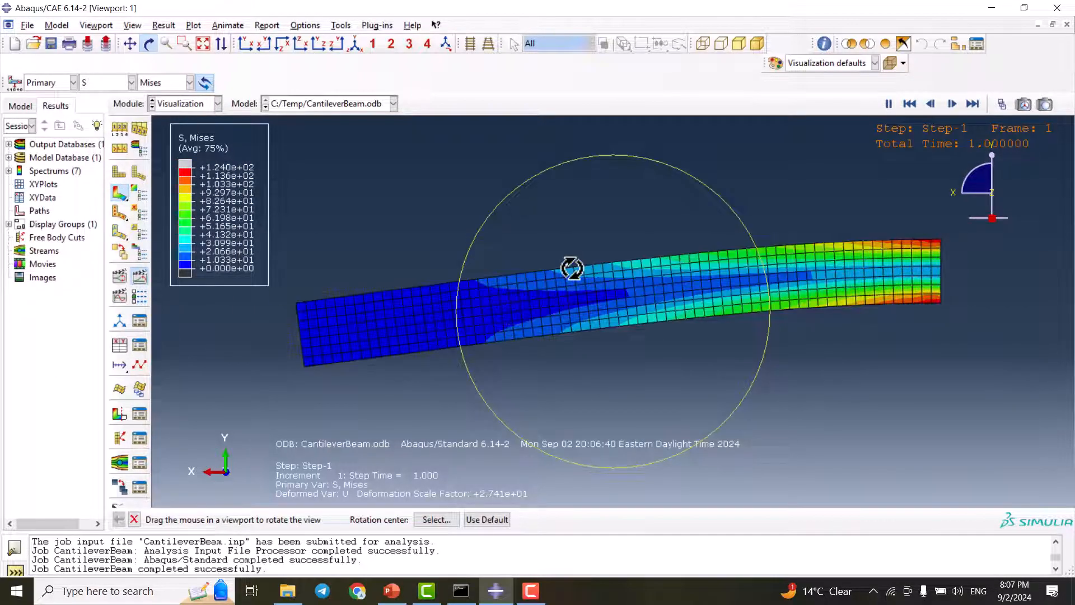
Reduce the animation frame rate to near the slow end, then stop the time history animation
{"action": "left_click", "coordinate": [137, 297]}
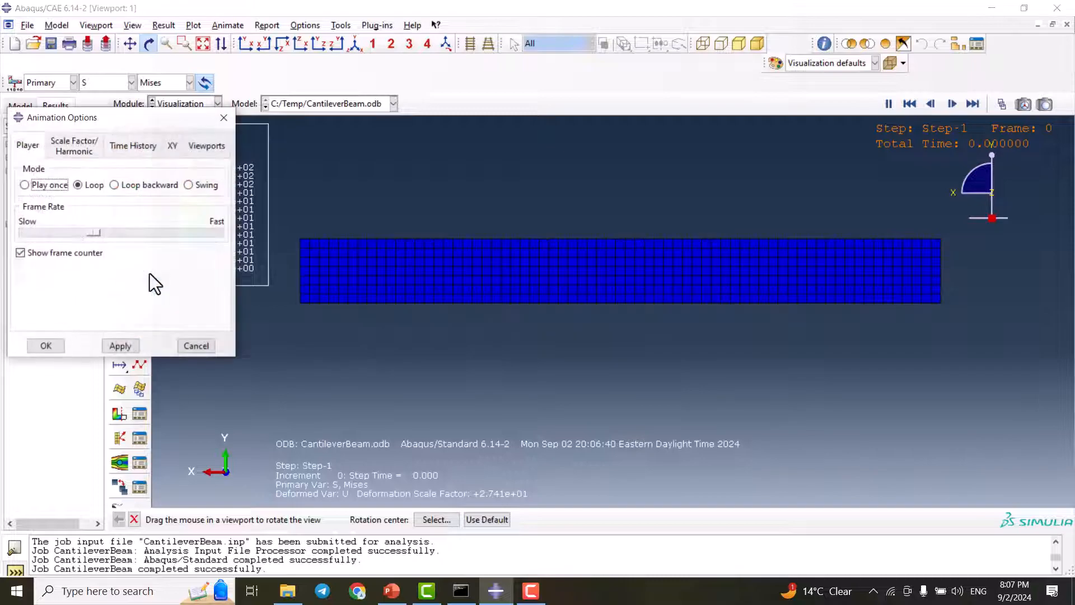
{"action": "left_click_drag", "start_coordinate": [99, 233], "coordinate": [49, 225]}
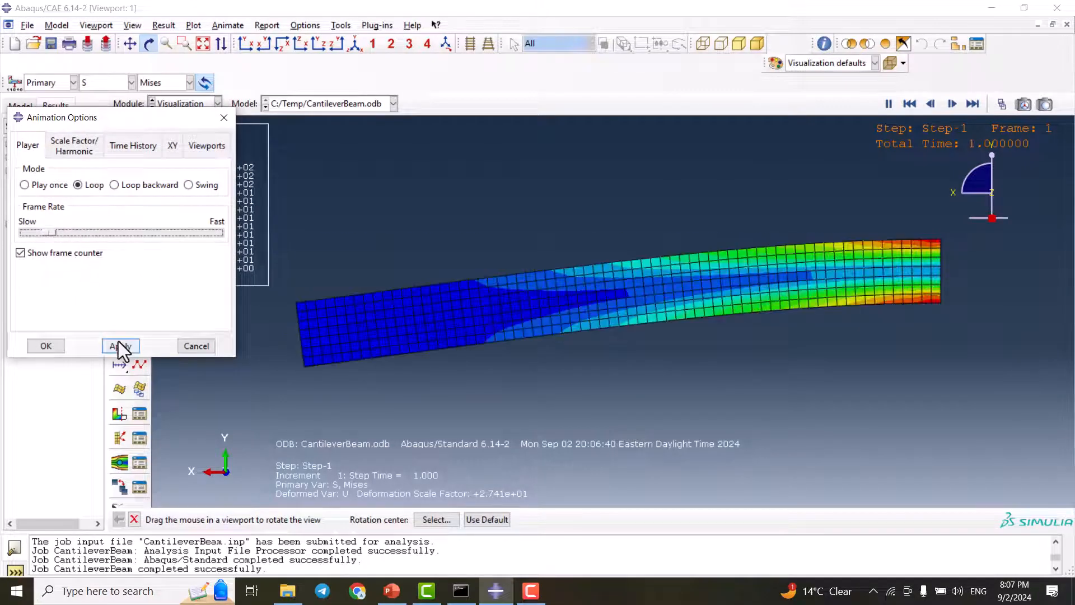
{"action": "left_click", "coordinate": [46, 346]}
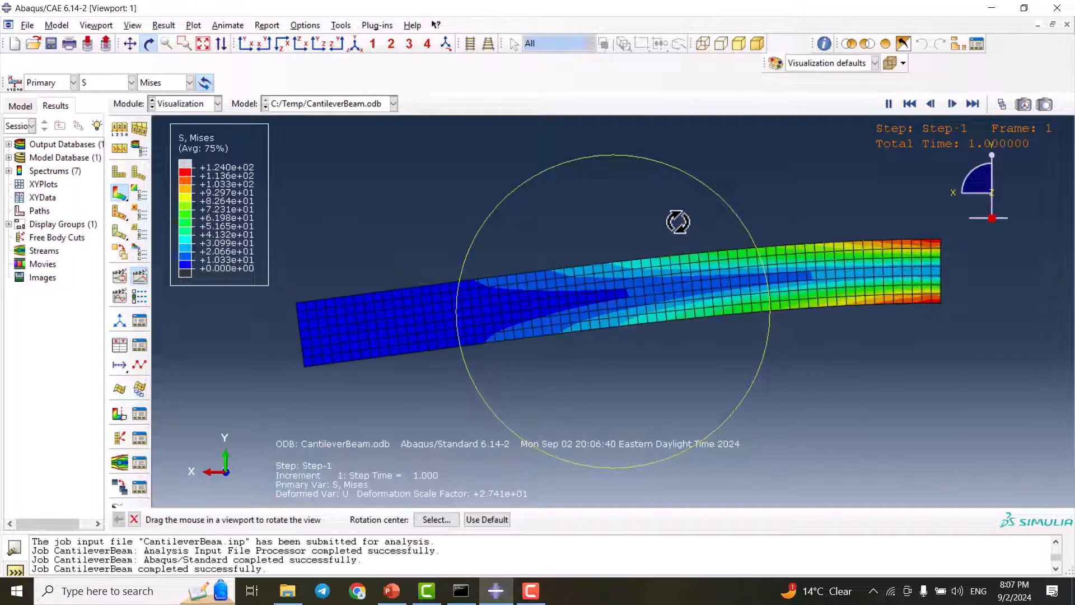
{"action": "left_click", "coordinate": [140, 273]}
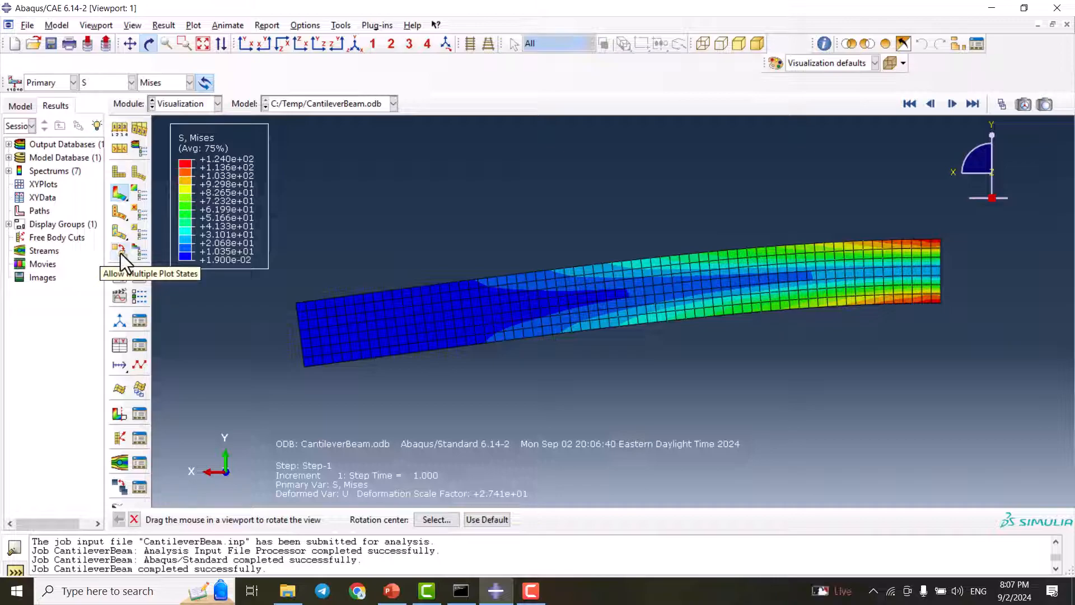
Superimpose the undeformed beam on the deformed Mises contour plot by allowing multiple plot states, and compare the two shapes
{"action": "left_click", "coordinate": [120, 170]}
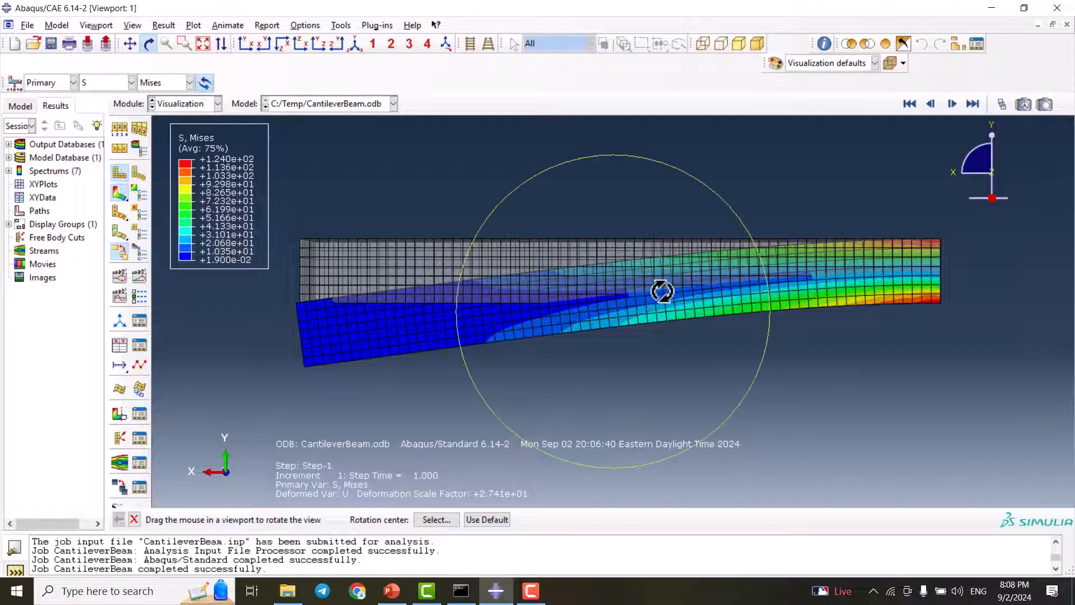
{"action": "left_click_drag", "start_coordinate": [592, 319], "coordinate": [516, 251]}
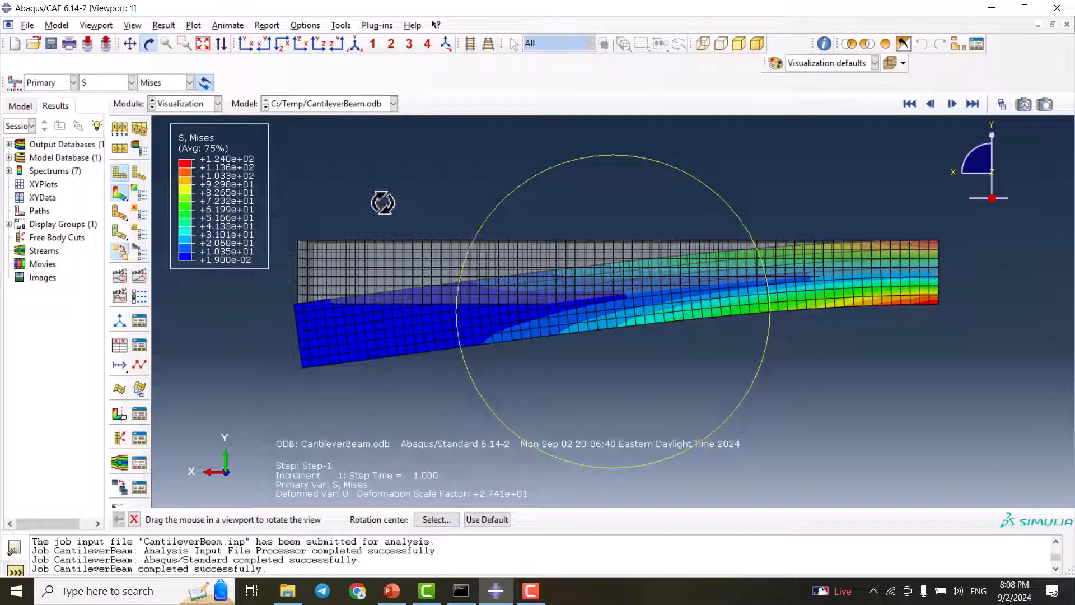
{"action": "key", "text": "Escape"}
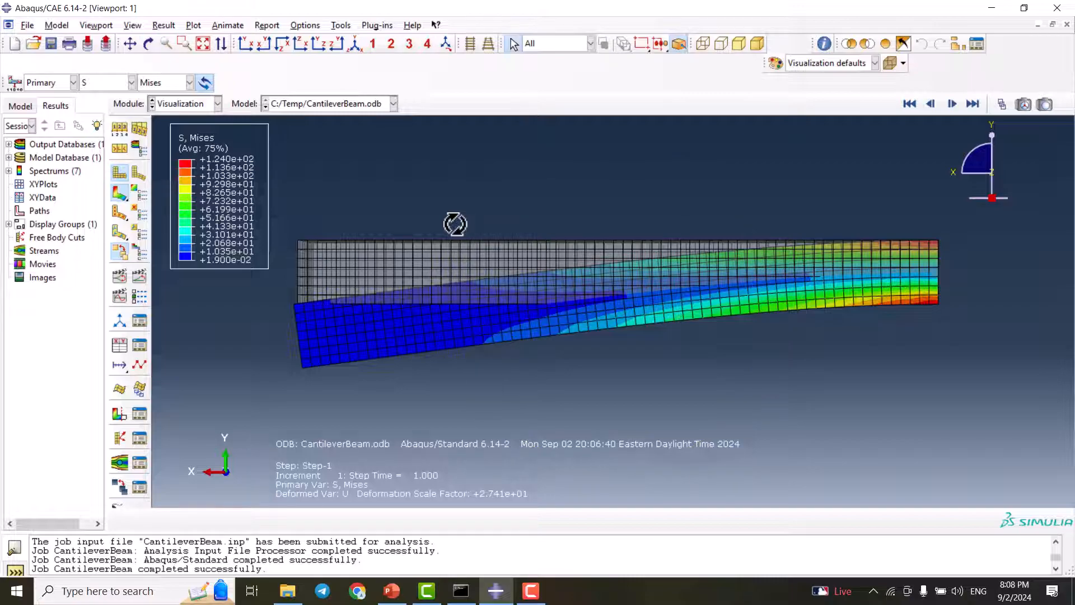
{"action": "scroll", "coordinate": [465, 266], "scroll_direction": "down", "scroll_amount": 2}
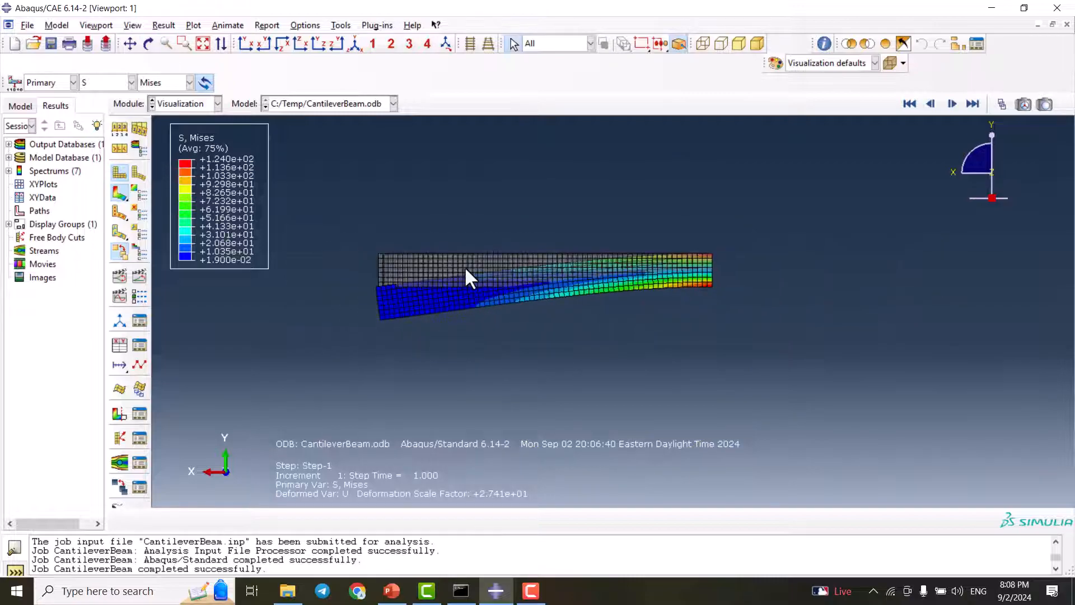
{"action": "scroll", "coordinate": [465, 267], "scroll_direction": "up", "scroll_amount": 3}
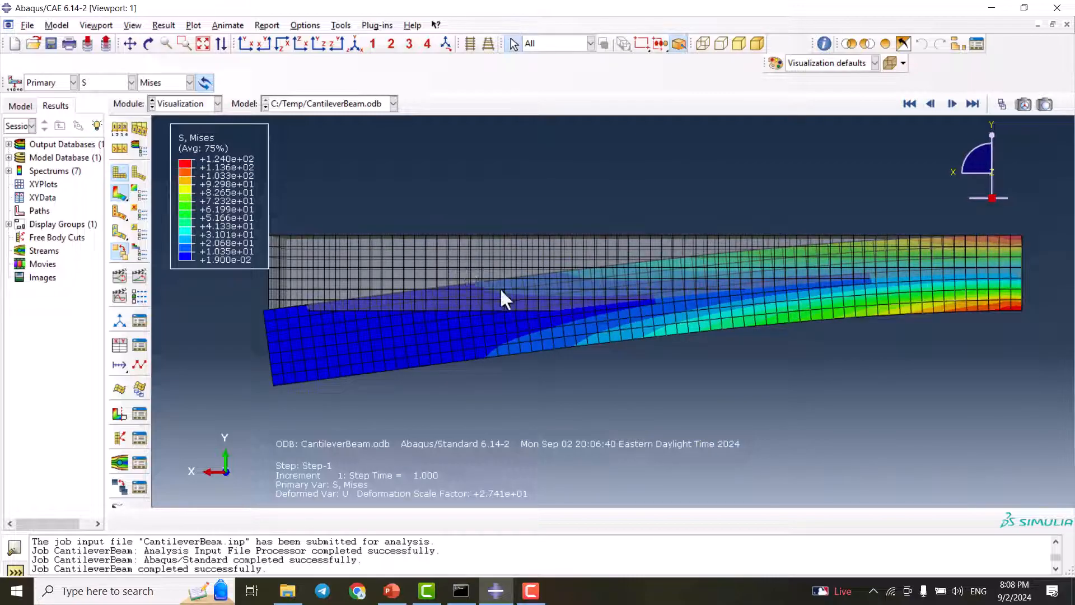
{"action": "scroll", "coordinate": [754, 325], "scroll_direction": "down", "scroll_amount": 1}
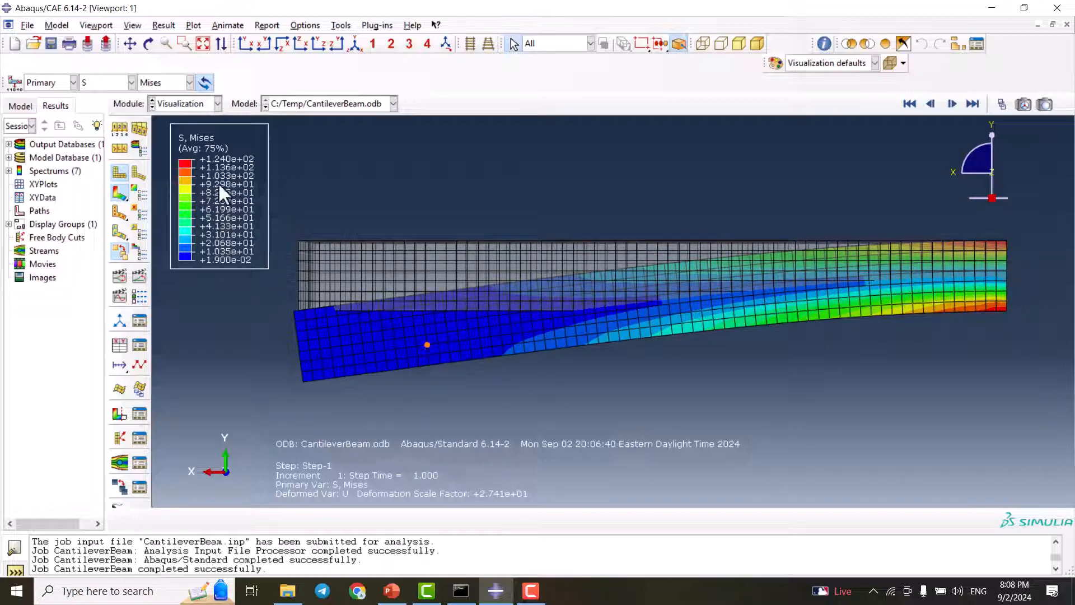
Turn off multiple plot states and plot only the Mises contours on the deformed beam
{"action": "left_click", "coordinate": [120, 253]}
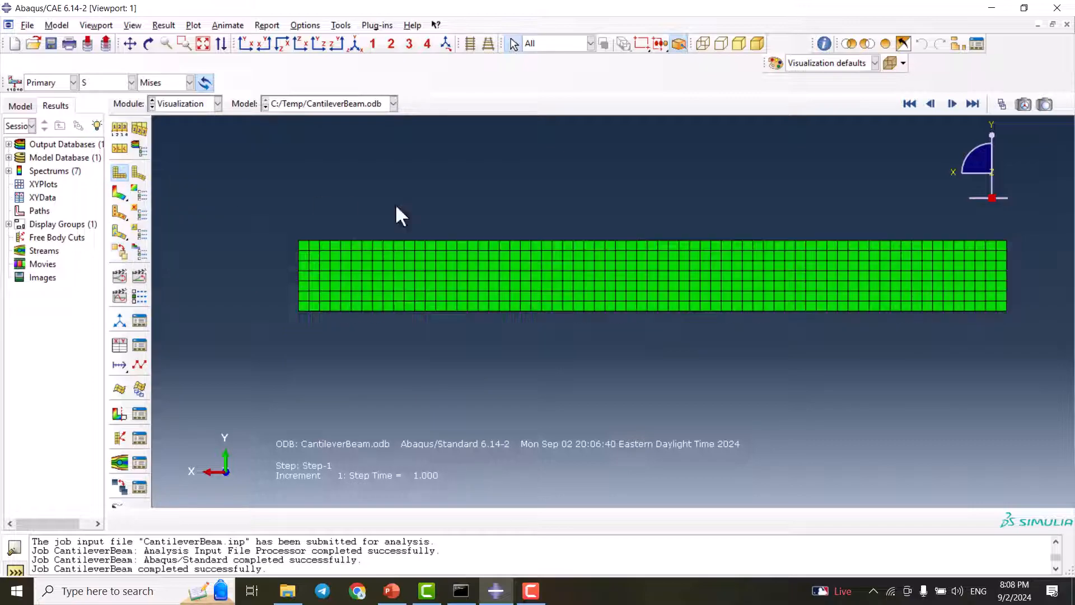
{"action": "left_click", "coordinate": [120, 192]}
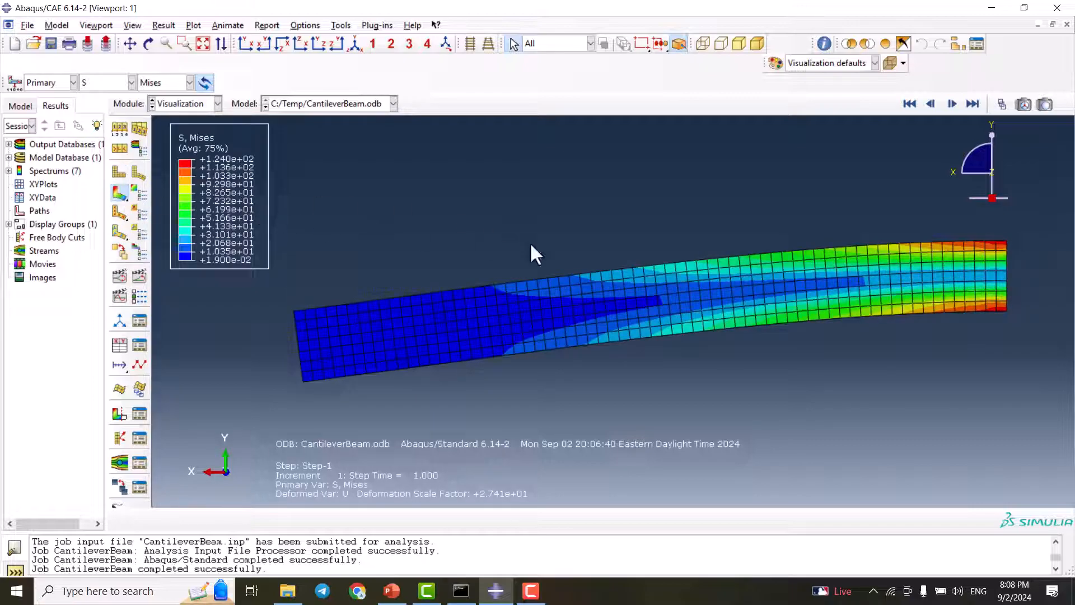
{"action": "scroll", "coordinate": [552, 297], "scroll_direction": "down", "scroll_amount": 1}
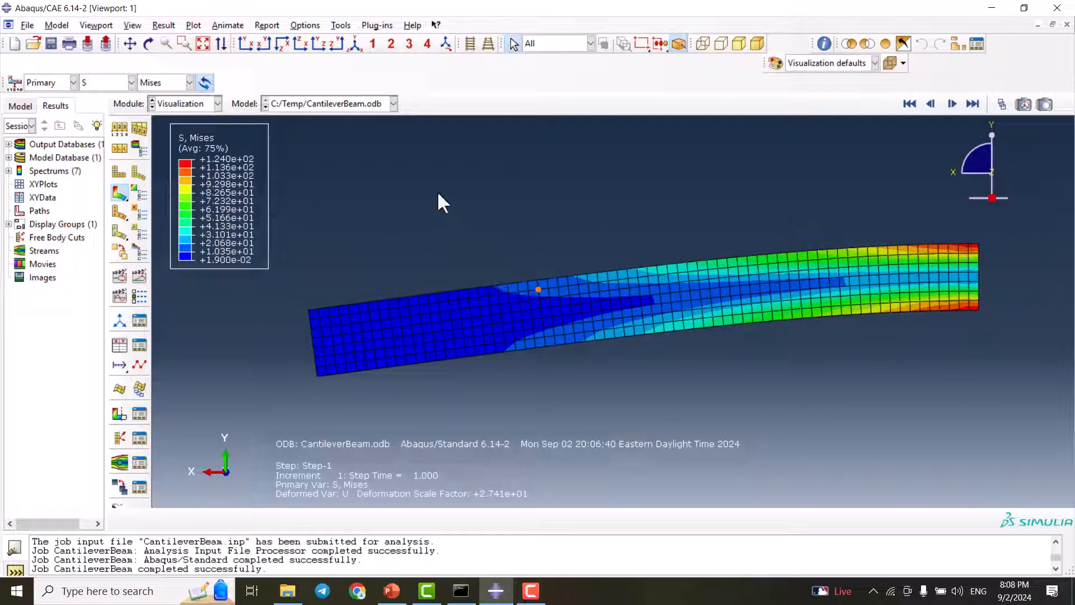
Limit the visible edges in the common plot options to feature edges and show the beam in the isometric view
{"action": "left_click", "coordinate": [301, 25]}
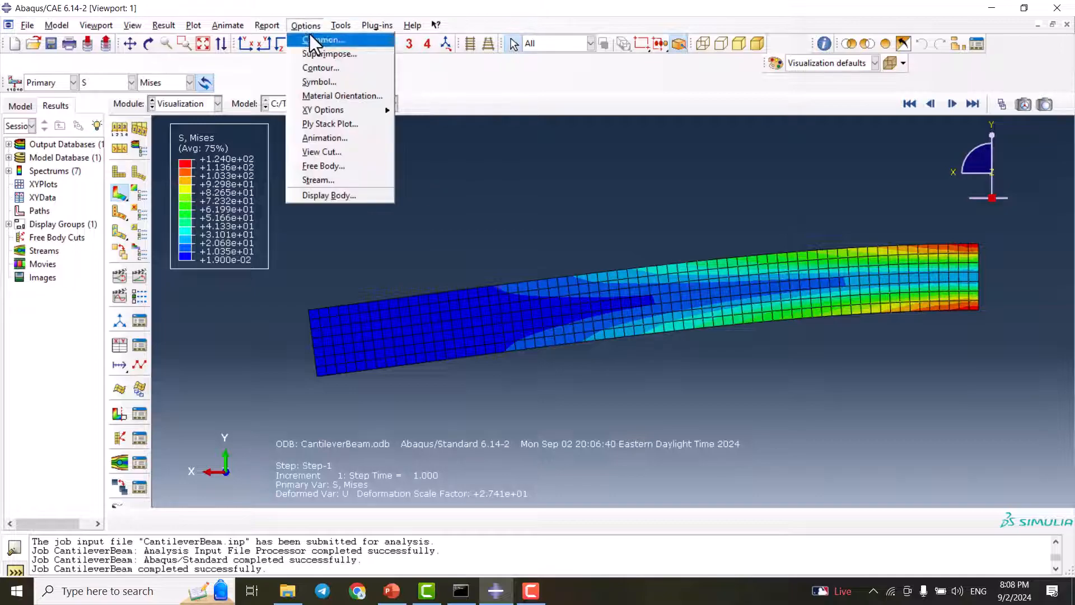
{"action": "left_click", "coordinate": [318, 40]}
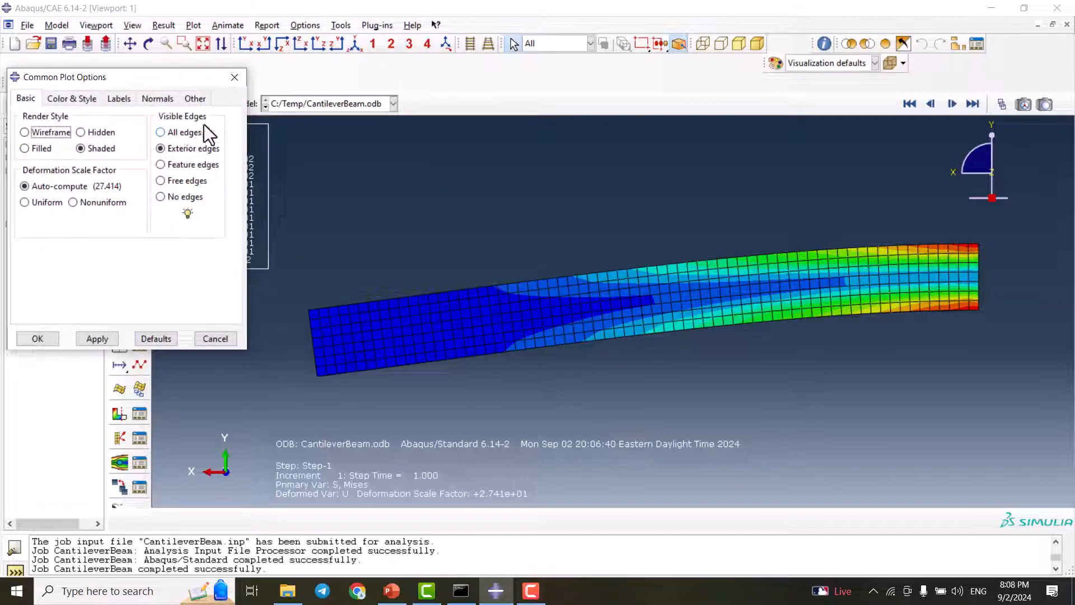
{"action": "left_click", "coordinate": [176, 169]}
{"action": "left_click", "coordinate": [101, 336]}
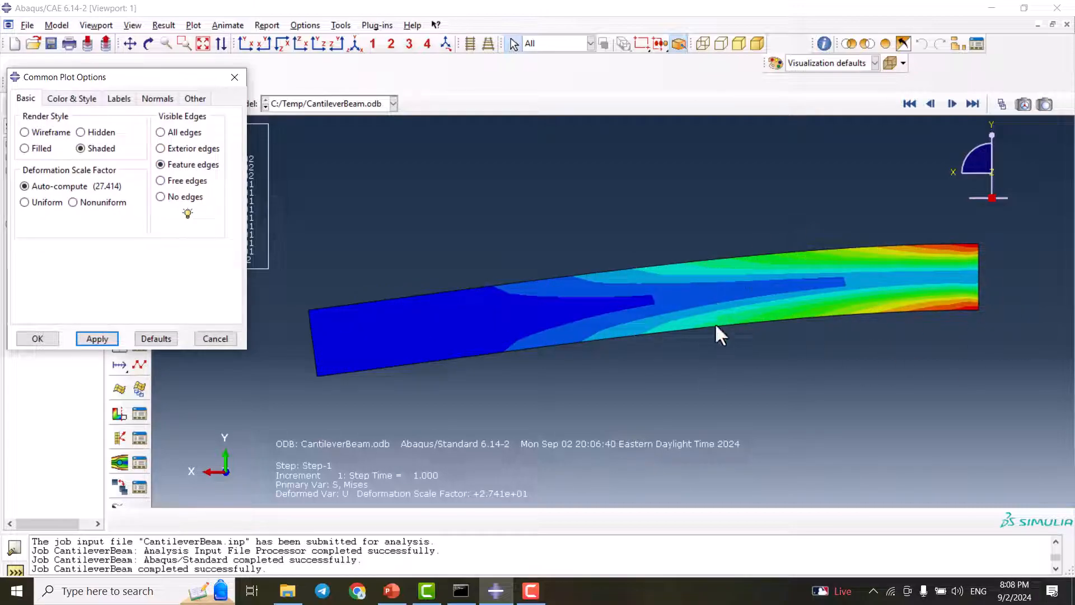
{"action": "left_click", "coordinate": [25, 338]}
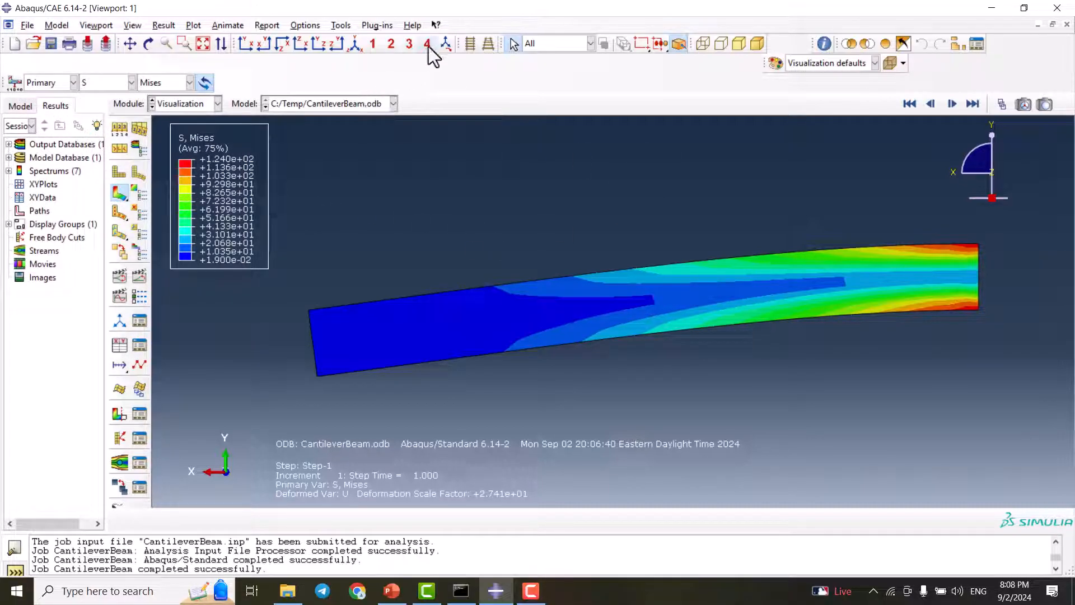
{"action": "left_click", "coordinate": [354, 44]}
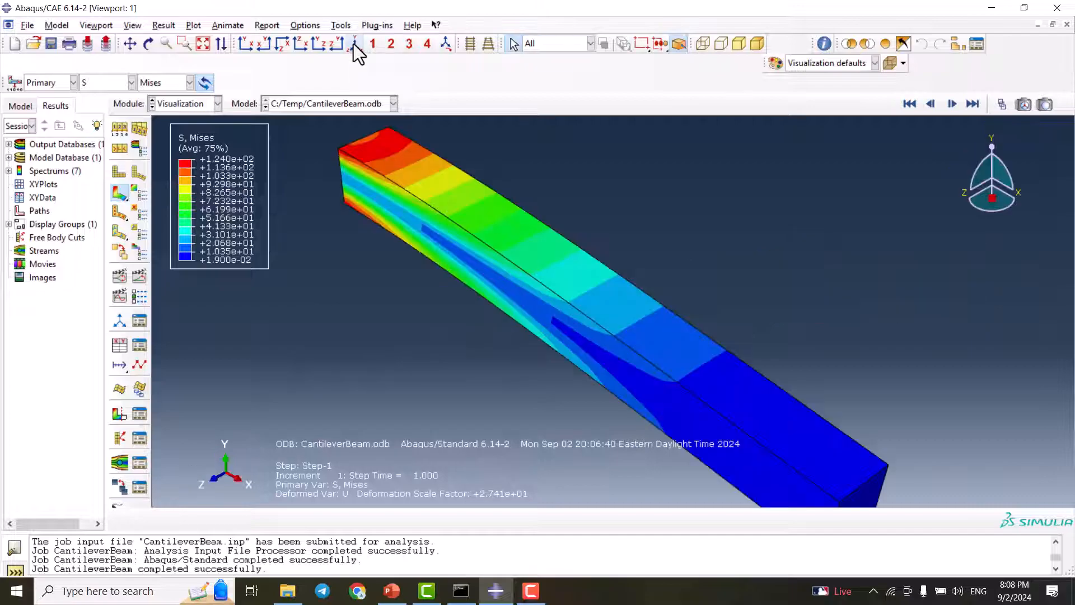
{"action": "mouse_move", "coordinate": [616, 308]}
{"action": "left_mouse_down", "text": "ctrl+alt"}
{"action": "mouse_move", "coordinate": [641, 200]}
{"action": "mouse_move", "coordinate": [571, 240]}
{"action": "mouse_move", "coordinate": [566, 270]}
{"action": "left_mouse_up", "text": "ctrl+alt"}
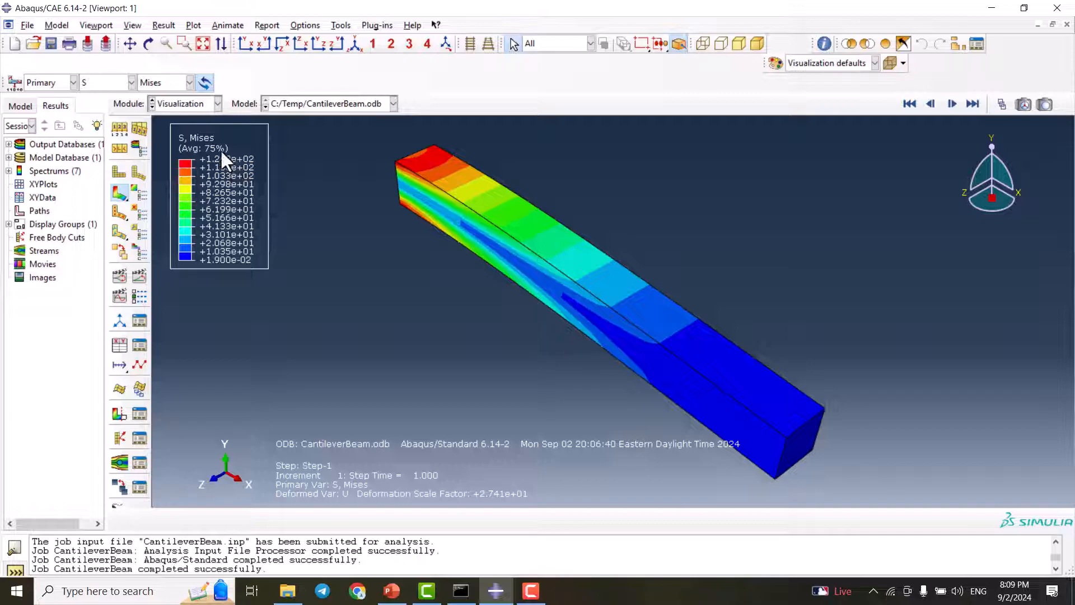
Show the location of the maximum value in the contour plot limits and inspect the marked point on the beam
{"action": "left_click", "coordinate": [136, 193]}
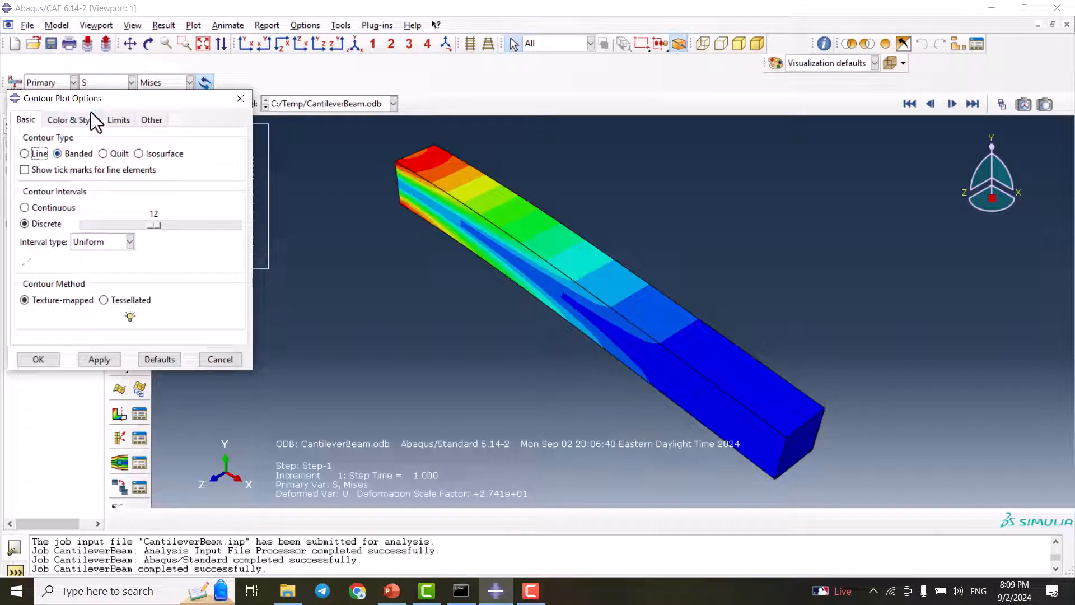
{"action": "left_click", "coordinate": [115, 120]}
{"action": "left_click_drag", "start_coordinate": [118, 105], "coordinate": [263, 207]}
{"action": "left_click", "coordinate": [311, 280]}
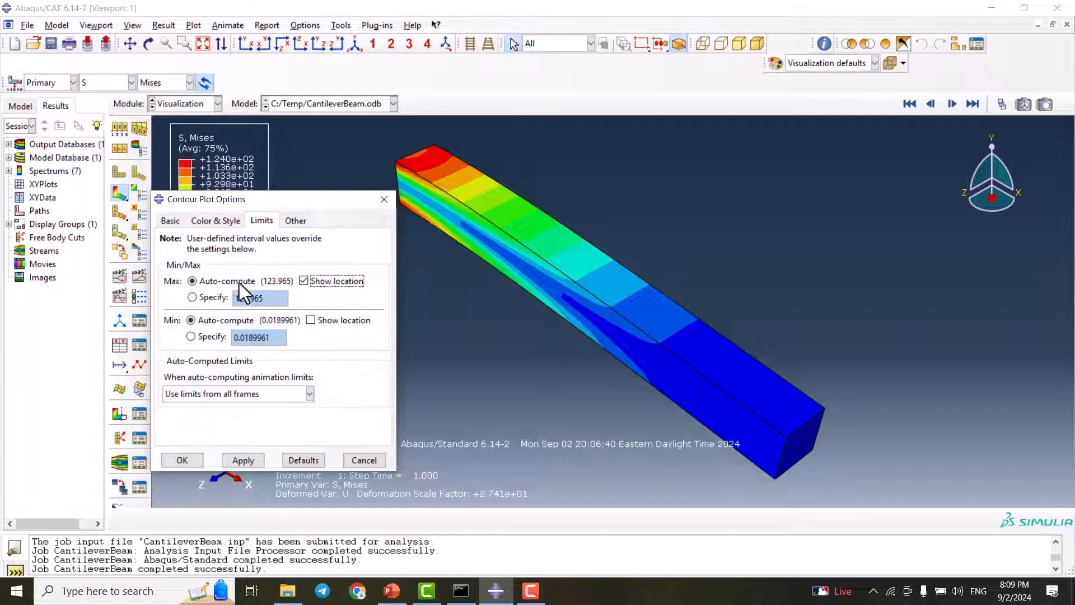
{"action": "left_click", "coordinate": [244, 459]}
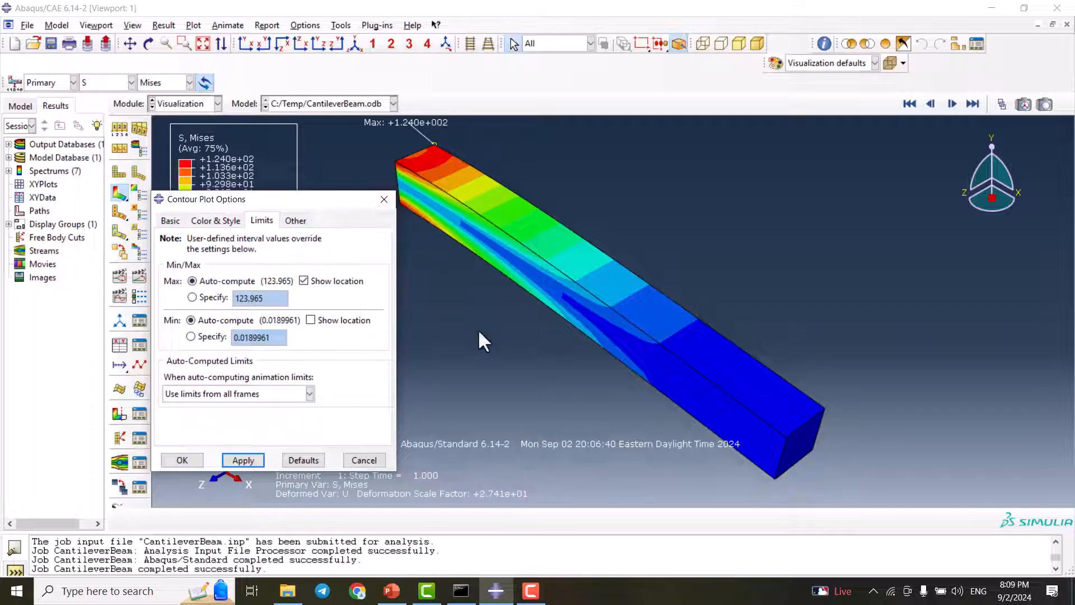
{"action": "scroll", "coordinate": [433, 170], "scroll_direction": "down", "scroll_amount": 5}
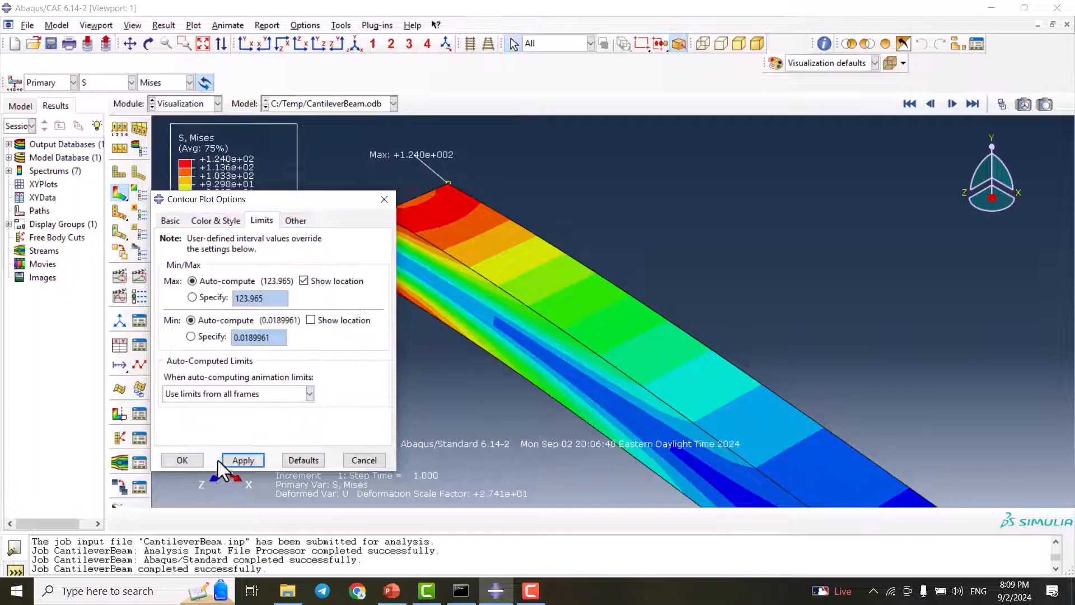
{"action": "left_click", "coordinate": [190, 460]}
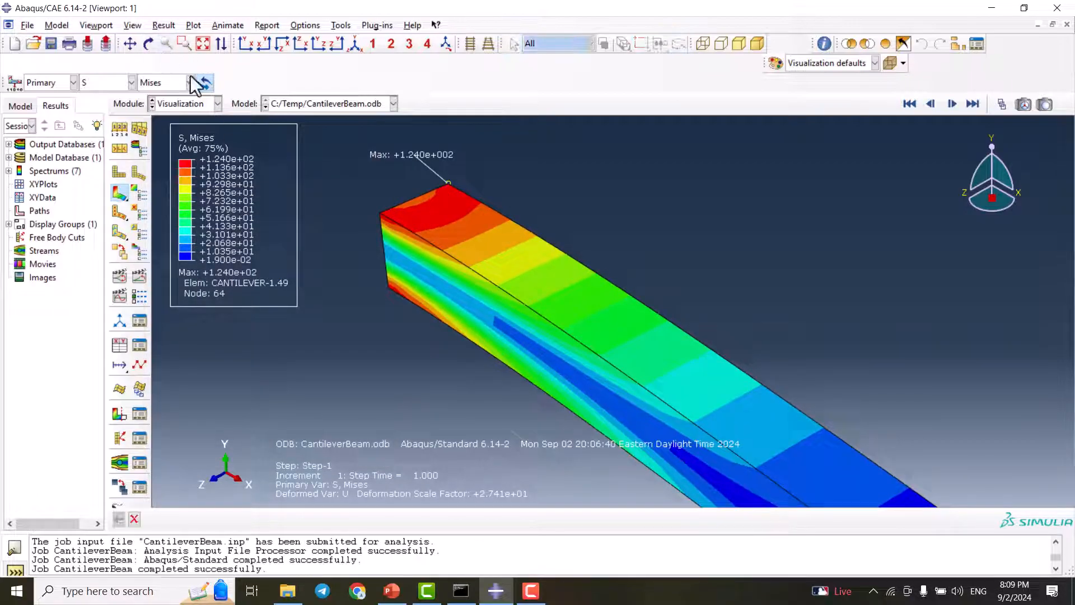
{"action": "left_click", "coordinate": [149, 44]}
{"action": "left_click_drag", "start_coordinate": [509, 228], "coordinate": [538, 278]}
{"action": "left_click_drag", "start_coordinate": [514, 364], "coordinate": [439, 259]}
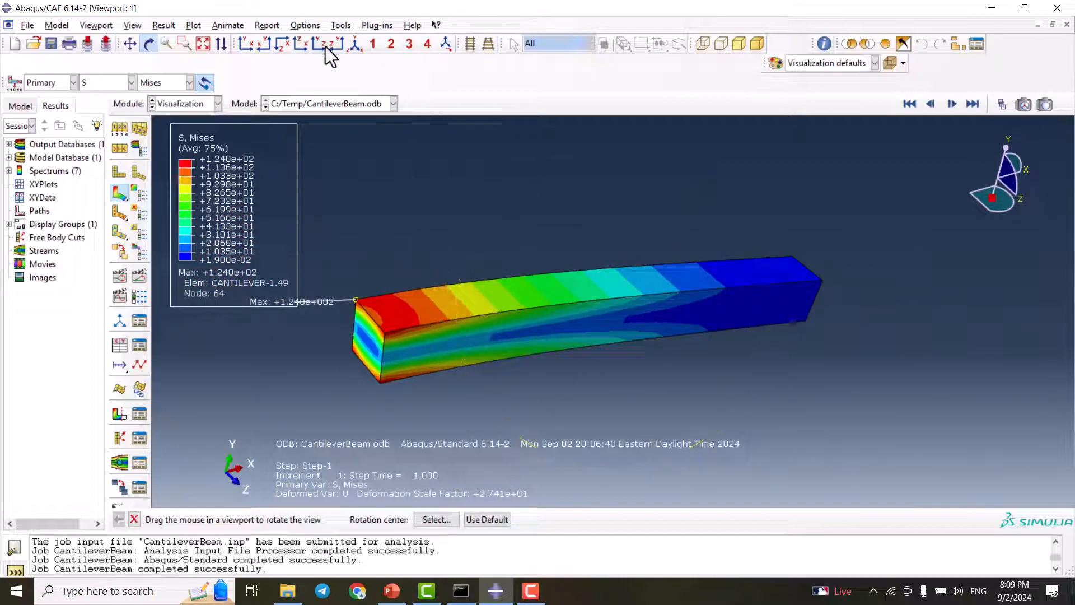
{"action": "left_click", "coordinate": [355, 44]}
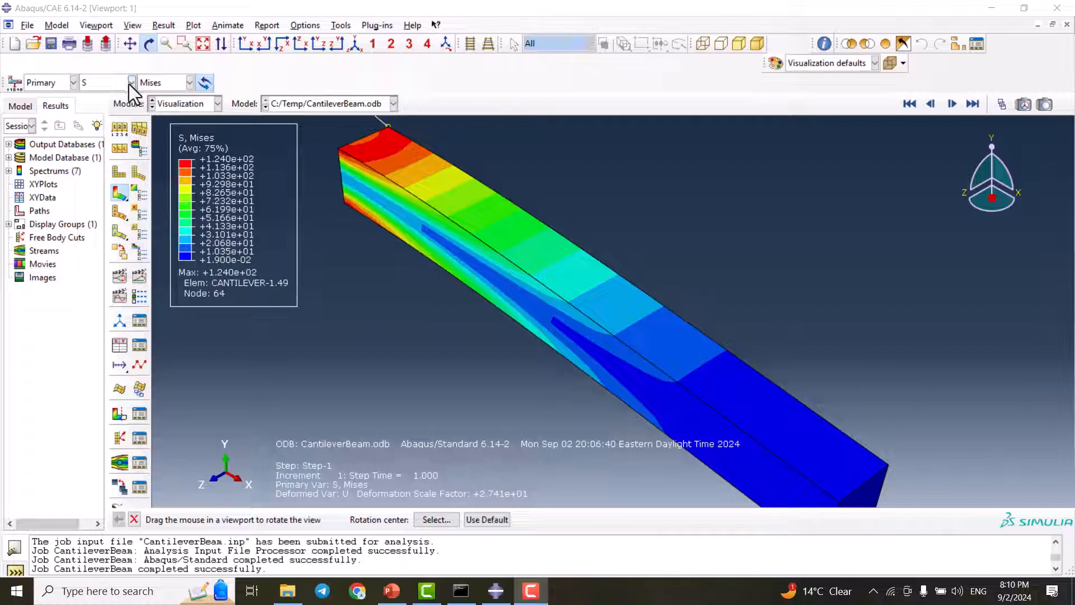
Plot the Max. Principal stress contours on the beam, followed by the Max. Principal (Abs) contours
{"action": "left_click", "coordinate": [190, 83]}
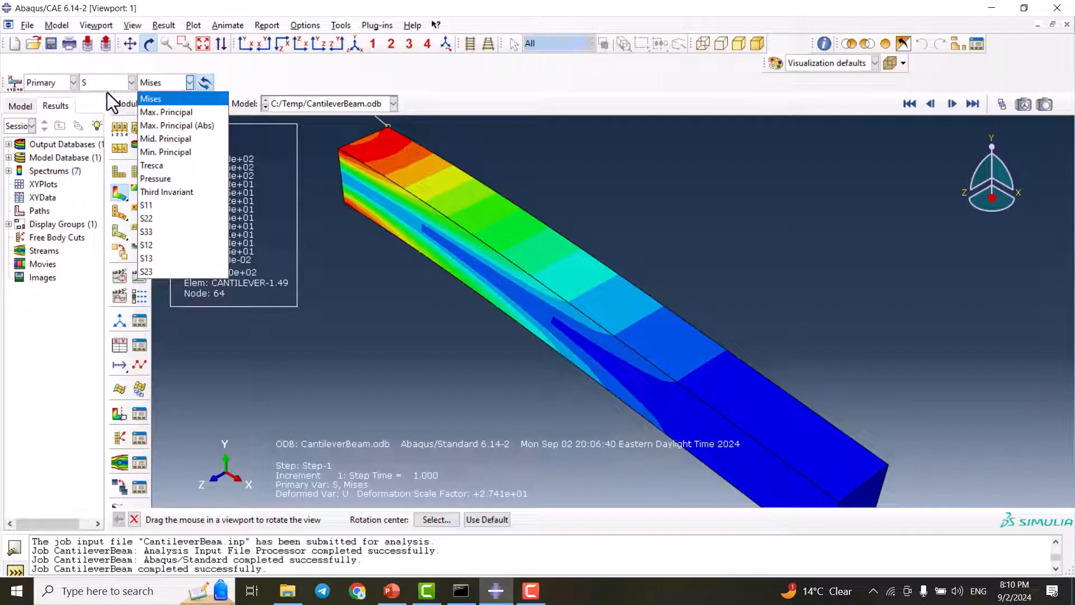
{"action": "left_click", "coordinate": [172, 112]}
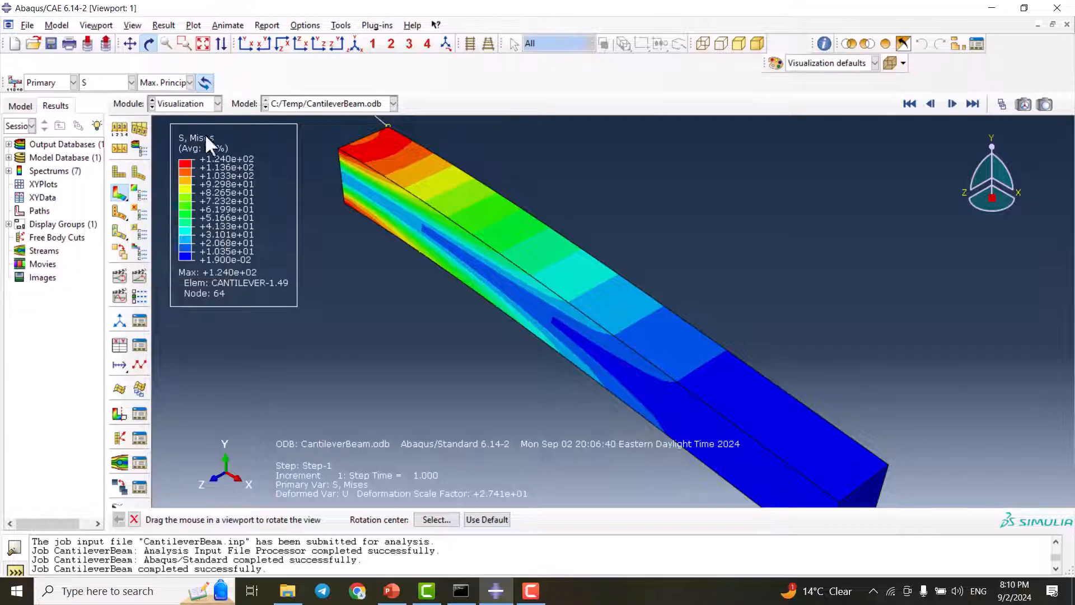
{"action": "left_click_drag", "start_coordinate": [442, 236], "coordinate": [420, 180]}
{"action": "left_click", "coordinate": [170, 82]}
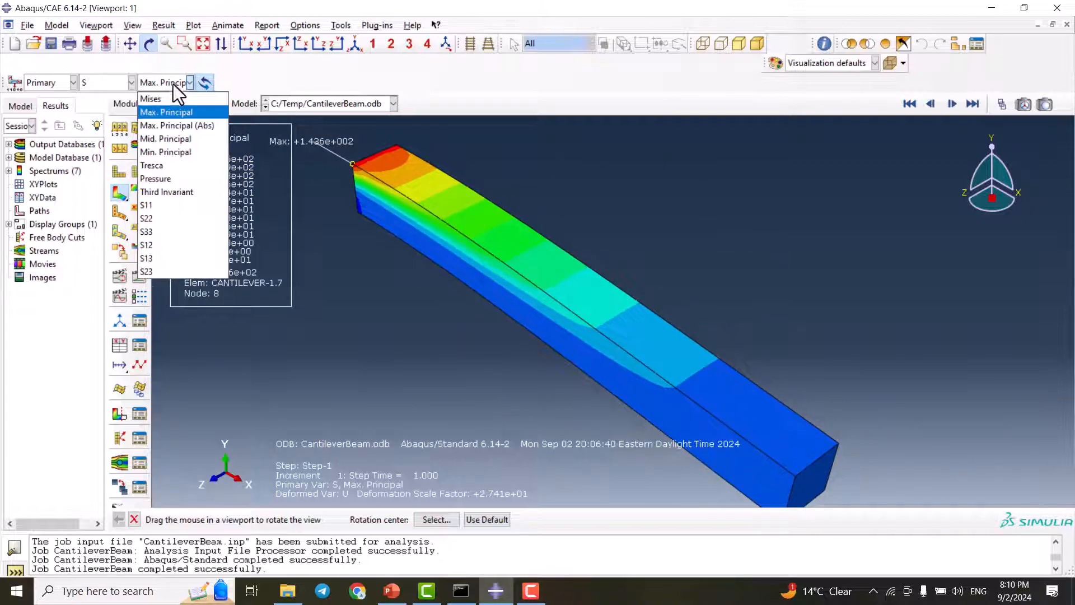
{"action": "left_click", "coordinate": [187, 126]}
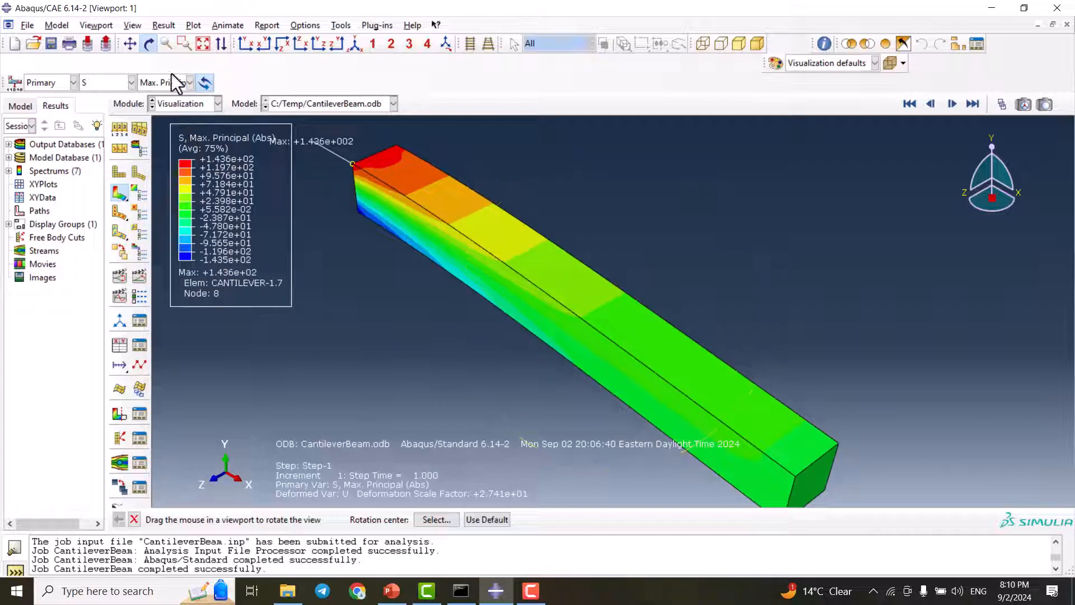
Plot the S11 stress component contours on the beam, followed by the S22 component
{"action": "left_click", "coordinate": [174, 82]}
{"action": "left_click", "coordinate": [193, 206]}
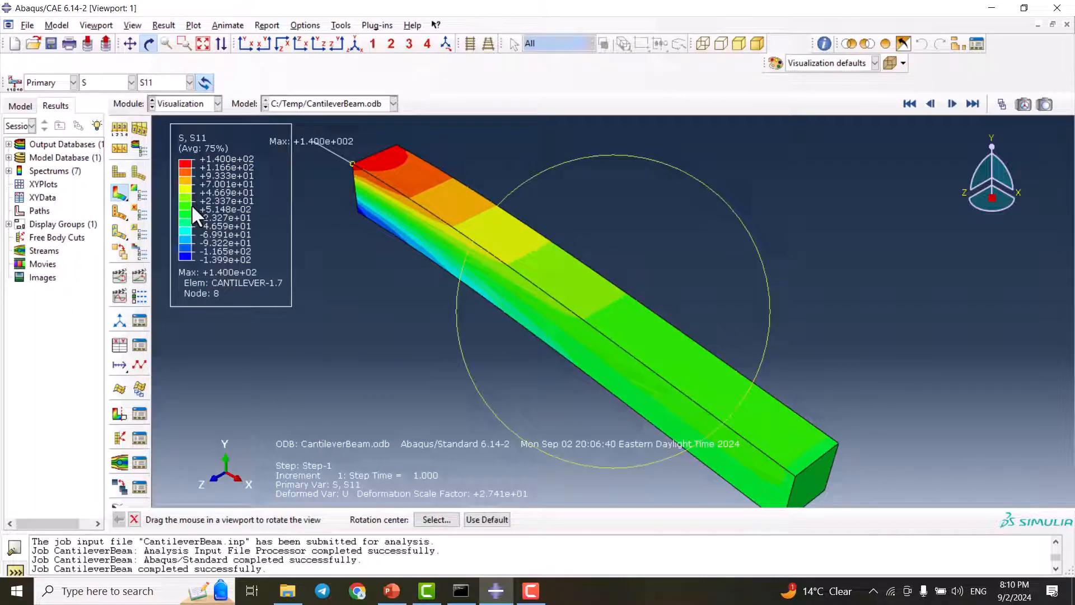
{"action": "left_click", "coordinate": [162, 82]}
{"action": "left_click", "coordinate": [150, 219]}
{"action": "left_click_drag", "start_coordinate": [249, 149], "coordinate": [347, 117]}
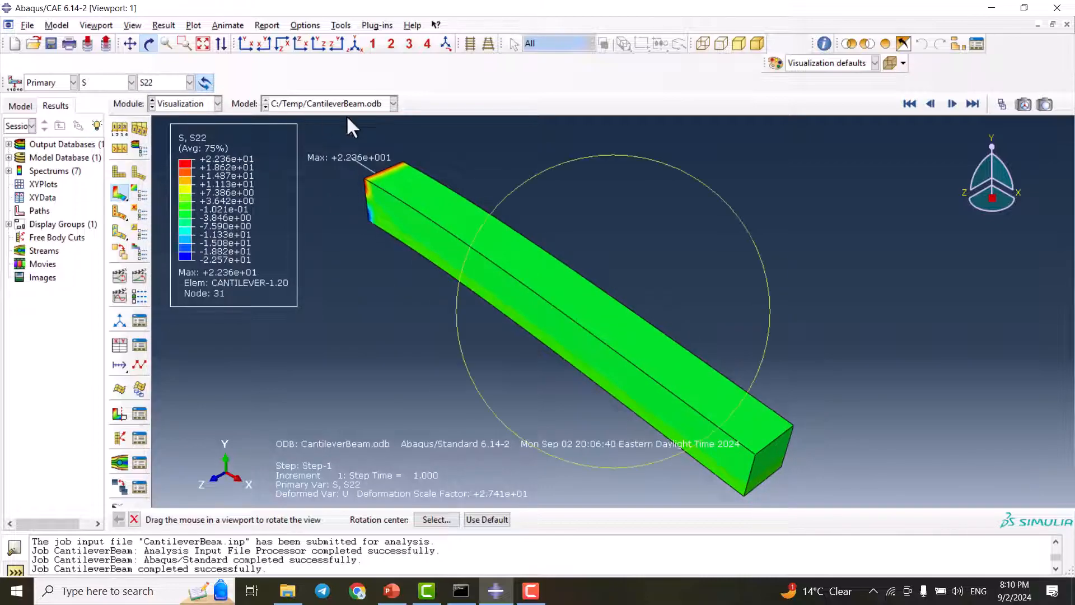
Plot the displacement magnitude (U) contours and view the beam in the XY front view
{"action": "left_click", "coordinate": [120, 82]}
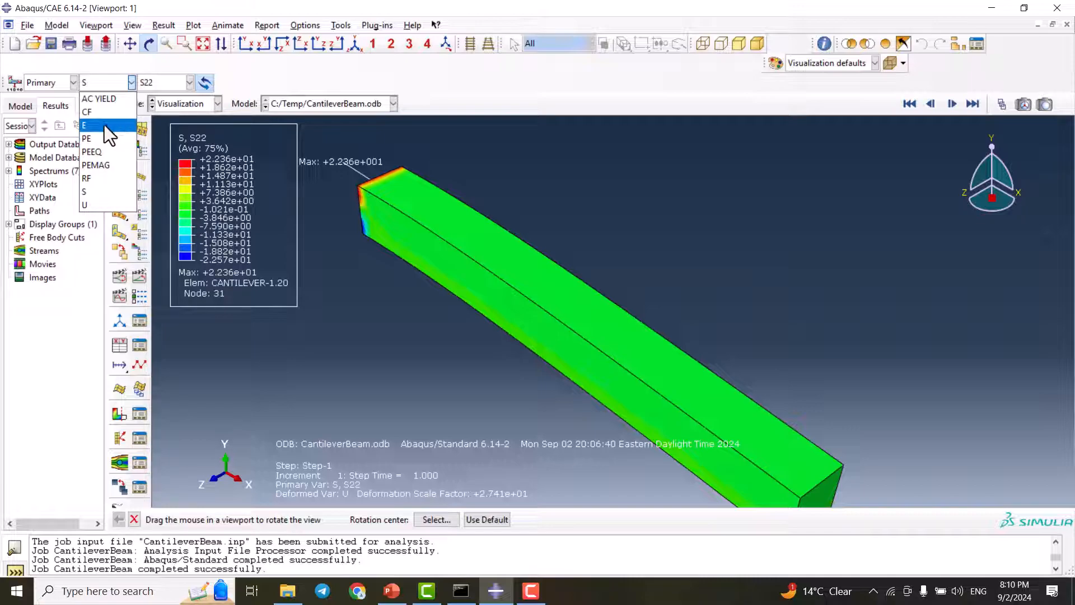
{"action": "left_click", "coordinate": [103, 203]}
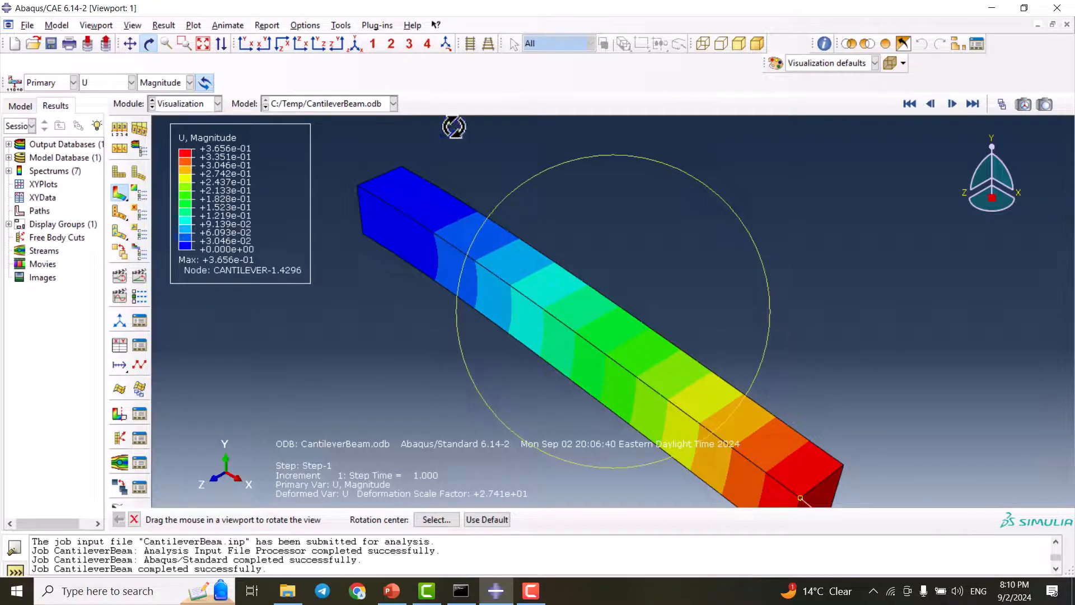
{"action": "left_click_drag", "start_coordinate": [454, 127], "coordinate": [468, 187]}
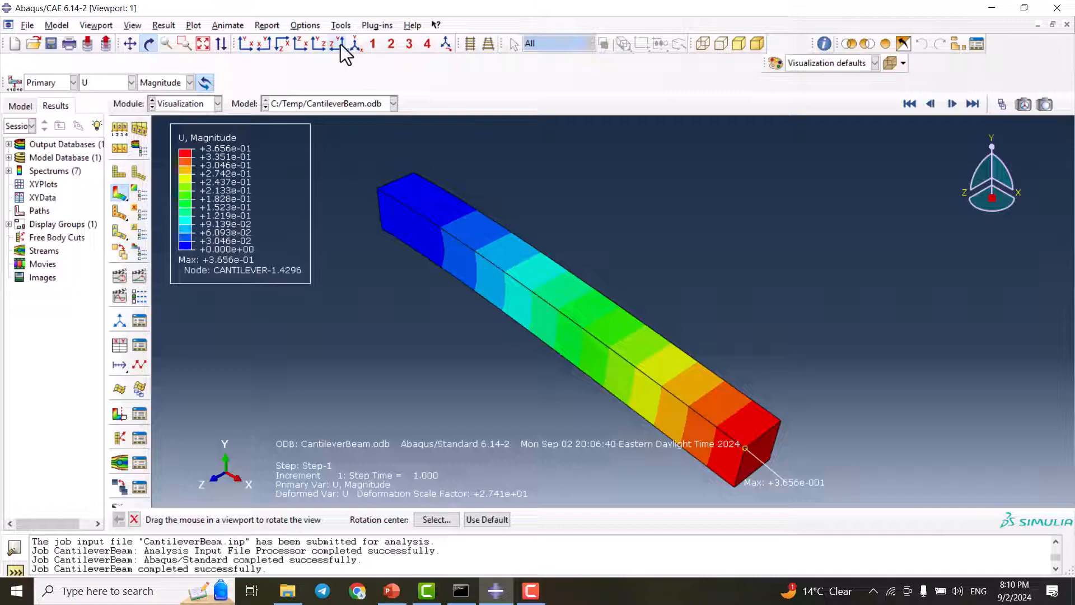
{"action": "left_click", "coordinate": [359, 44]}
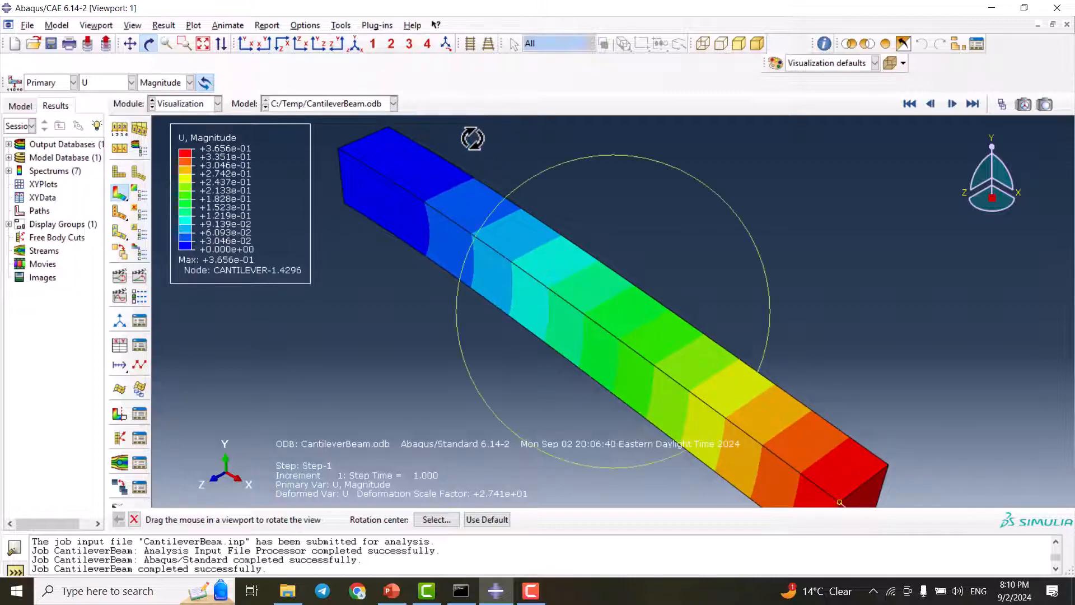
{"action": "left_click", "coordinate": [248, 48]}
{"action": "left_click_drag", "start_coordinate": [607, 230], "coordinate": [875, 337]}
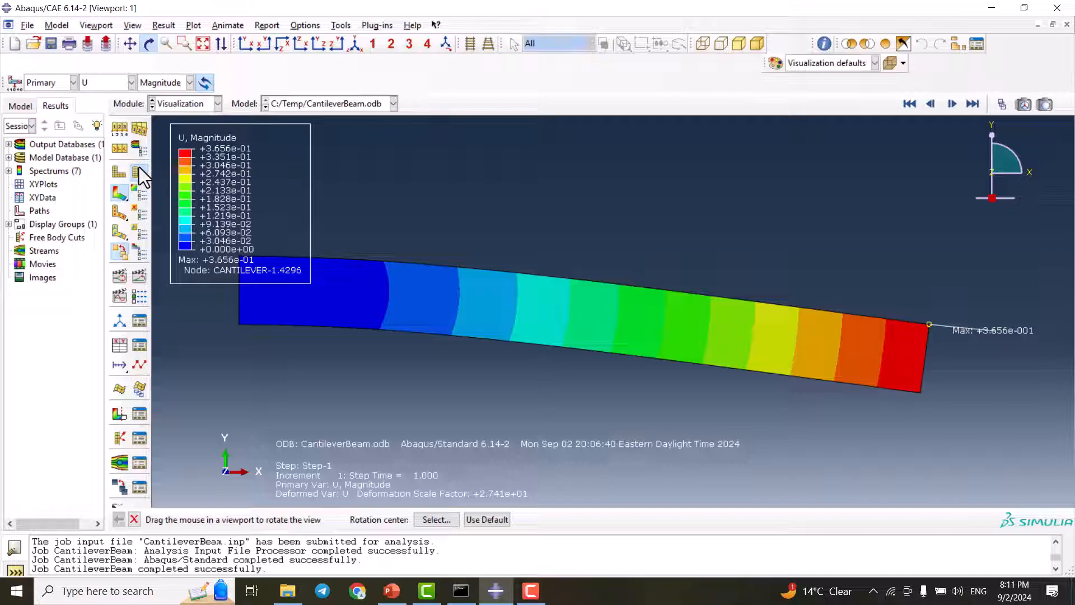
Superimpose the undeformed beam on the displacement magnitude contour plot with multiple plot states allowed
{"action": "left_click", "coordinate": [121, 173]}
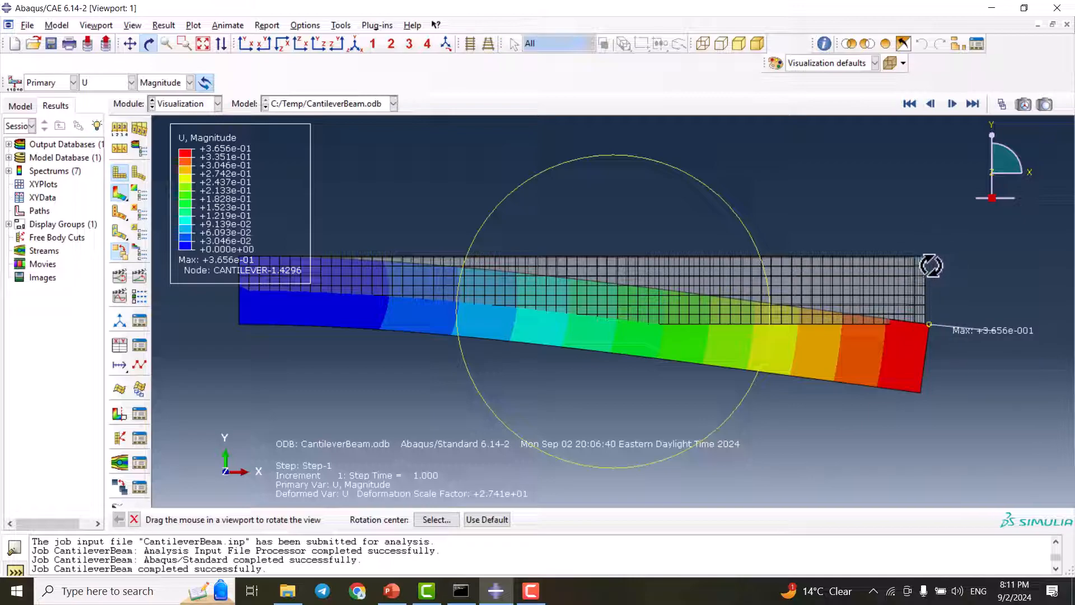
{"action": "left_click", "coordinate": [128, 84]}
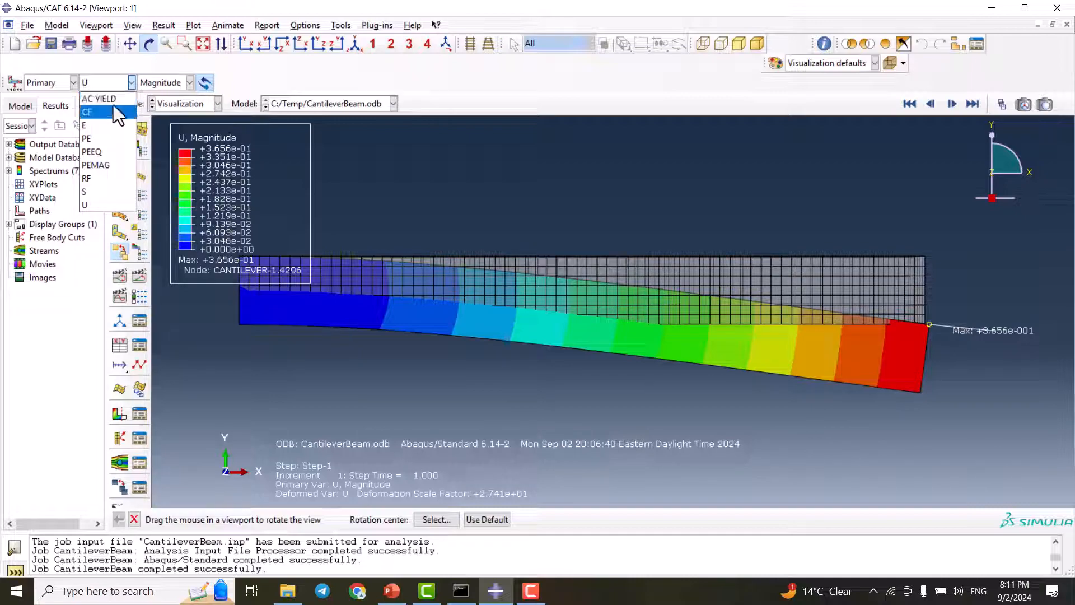
{"action": "left_click", "coordinate": [110, 79]}
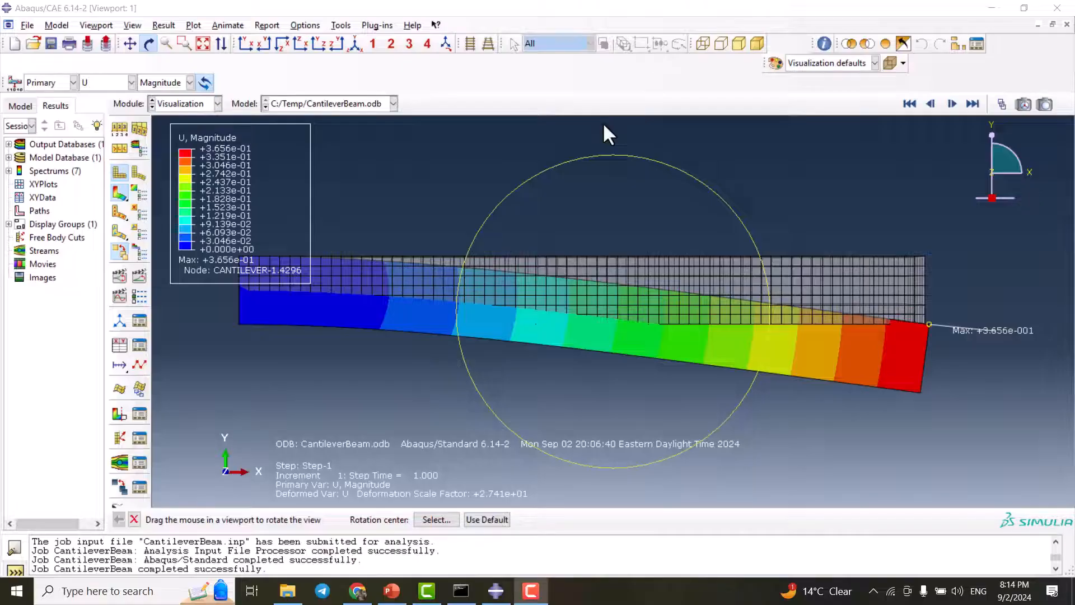